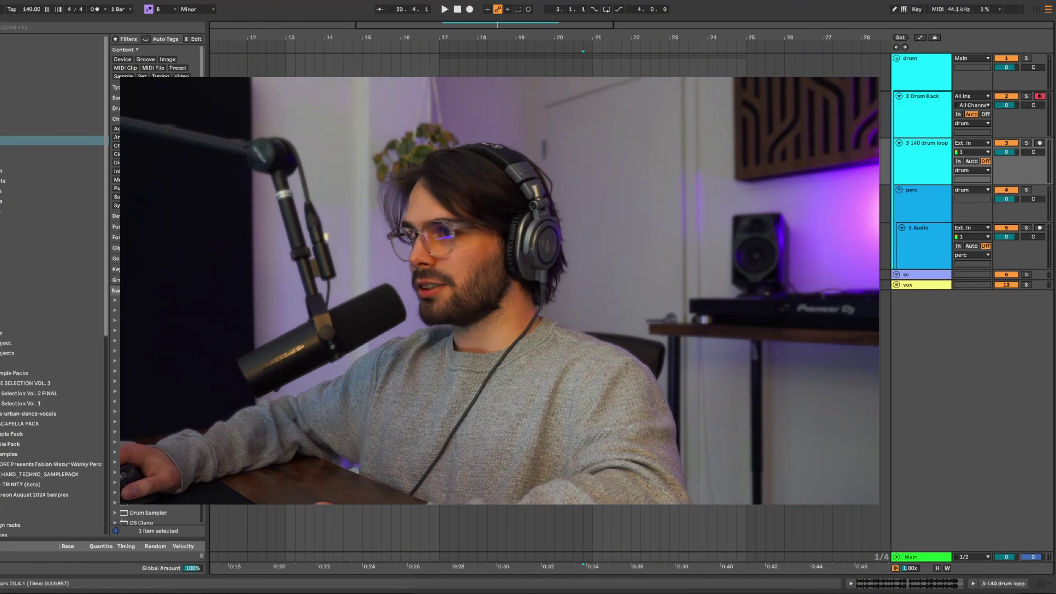
# Step: Look over the effects page and the oscillator page of the initialised Serum 2 patch
pyautogui.click(584, 142)
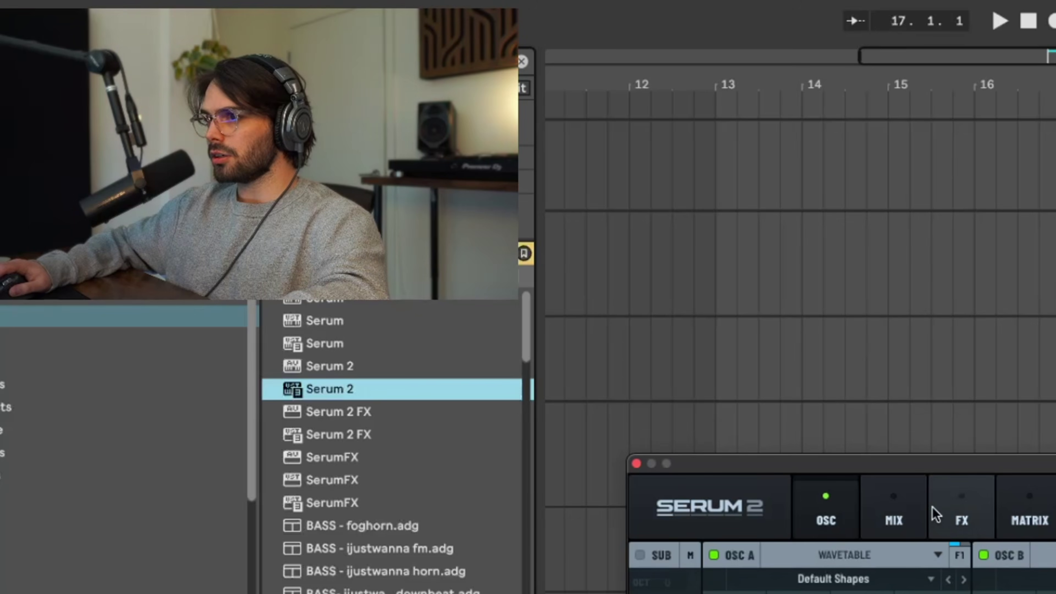
pyautogui.click(421, 230)
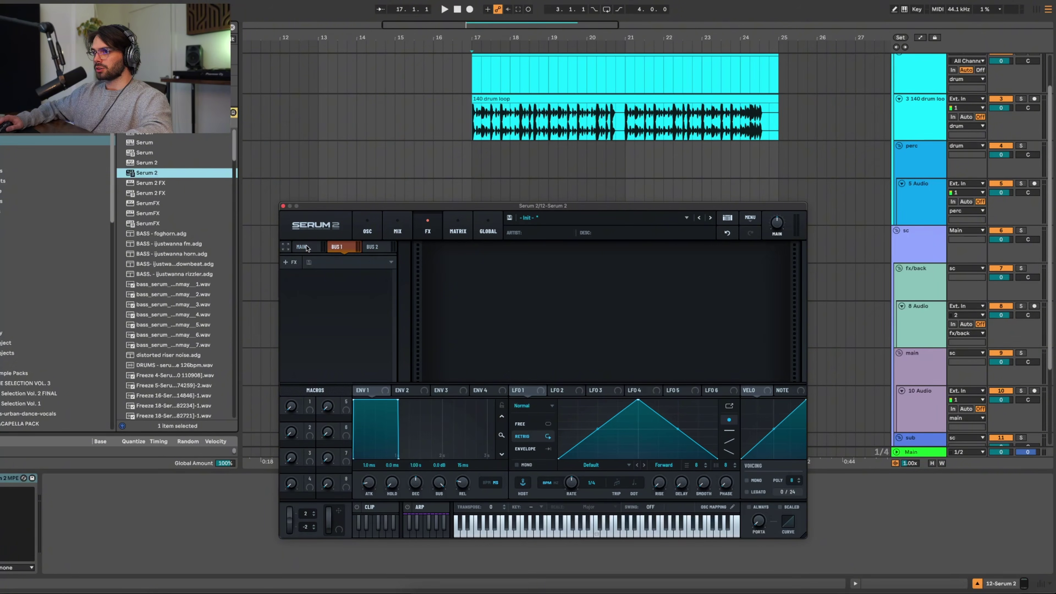
pyautogui.click(367, 230)
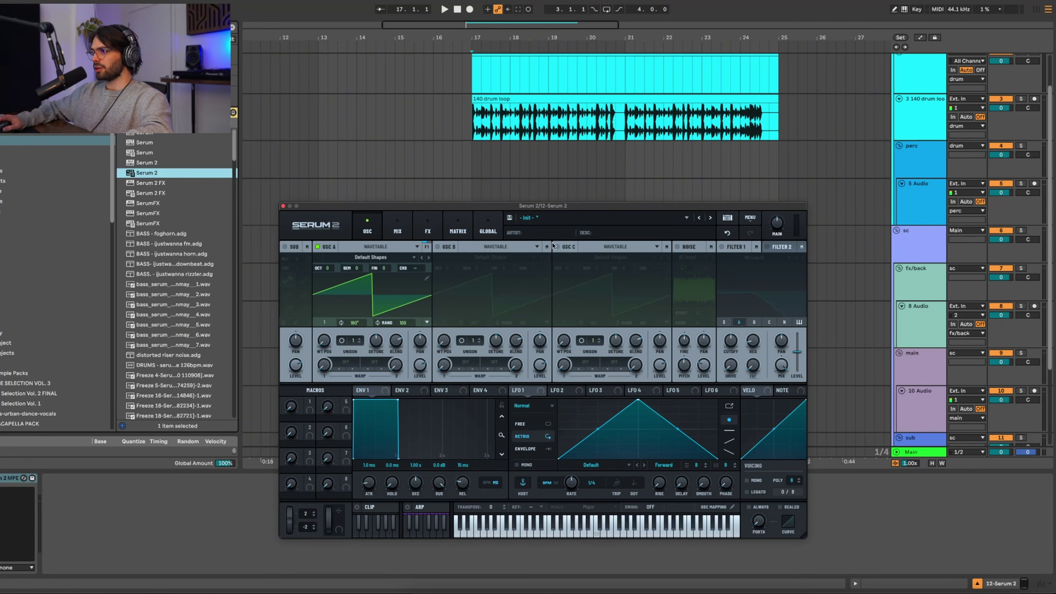
pyautogui.moveTo(496, 207); pyautogui.dragTo(537, 195)
pyautogui.click(325, 193)
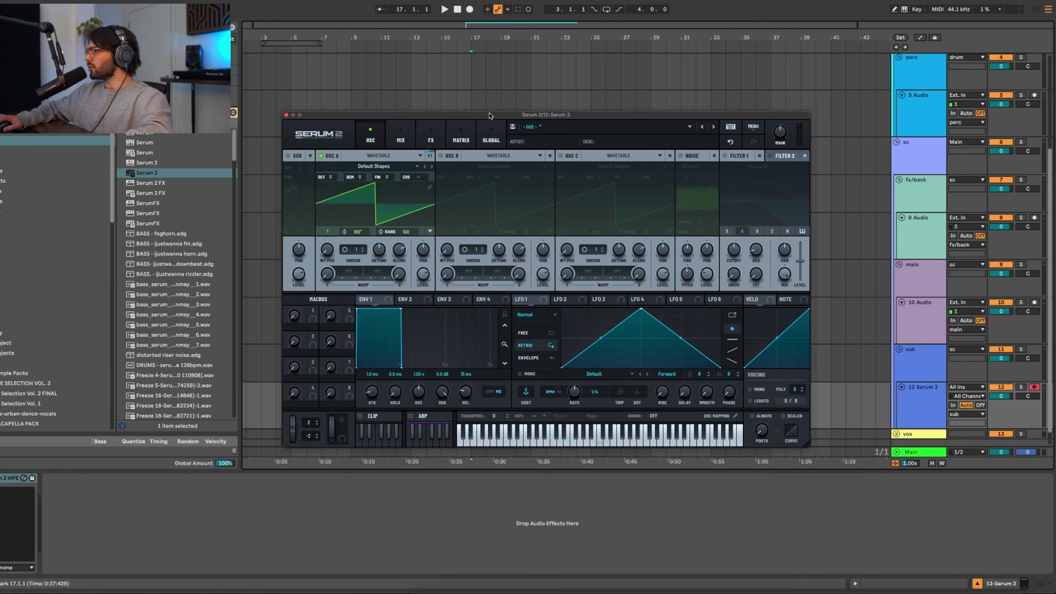
pyautogui.moveTo(489, 116); pyautogui.dragTo(509, 102)
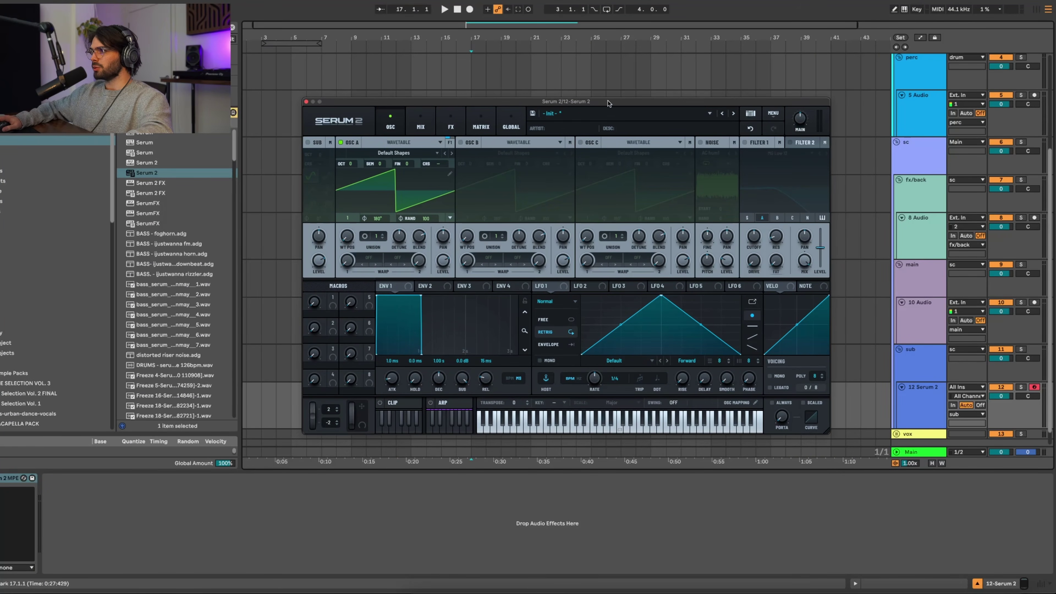
pyautogui.moveTo(607, 103); pyautogui.dragTo(626, 106)
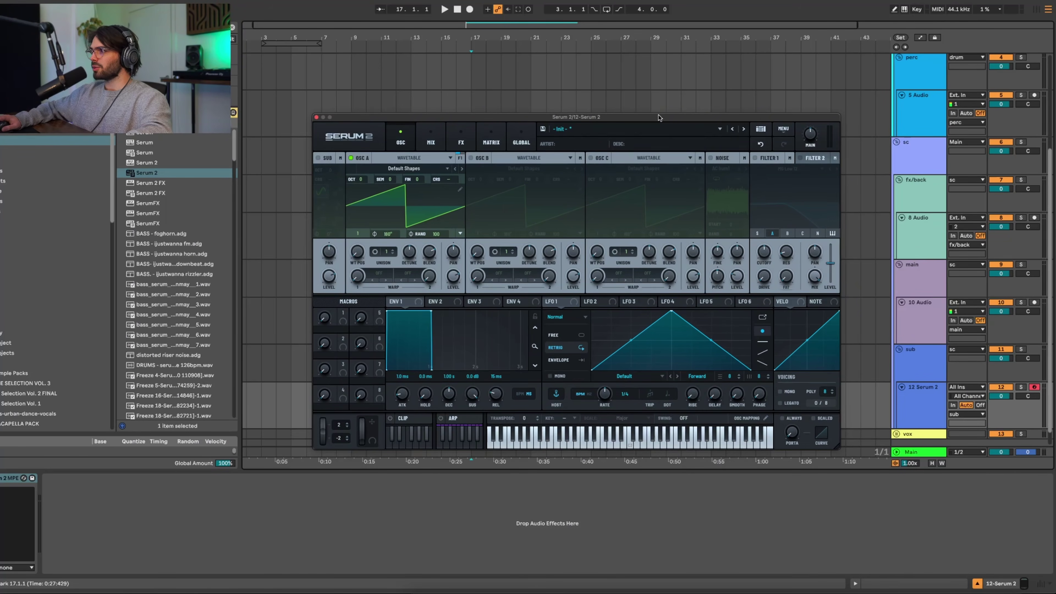
pyautogui.moveTo(658, 118)
pyautogui.mouseDown()
pyautogui.moveTo(672, 134)
pyautogui.moveTo(657, 126)
pyautogui.mouseUp()
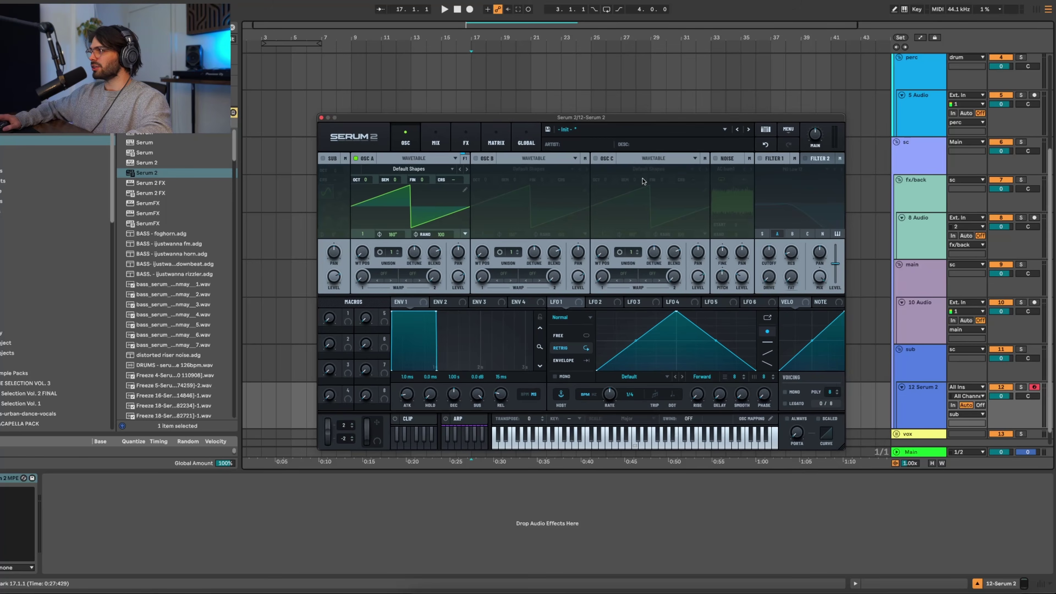
pyautogui.moveTo(564, 117)
pyautogui.mouseDown()
pyautogui.moveTo(604, 114)
pyautogui.moveTo(573, 104)
pyautogui.mouseUp()
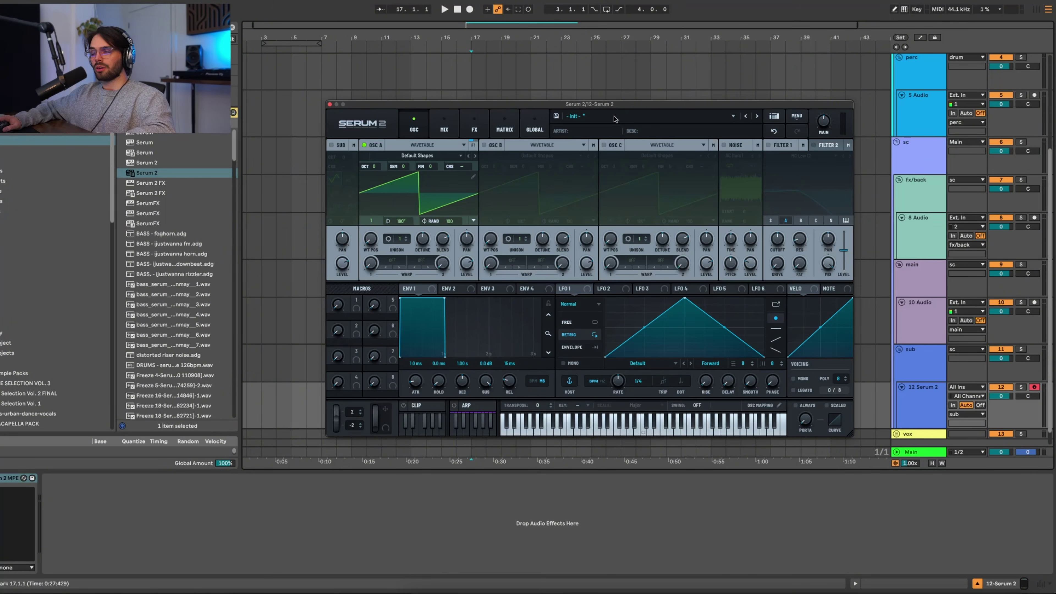
pyautogui.click(645, 118)
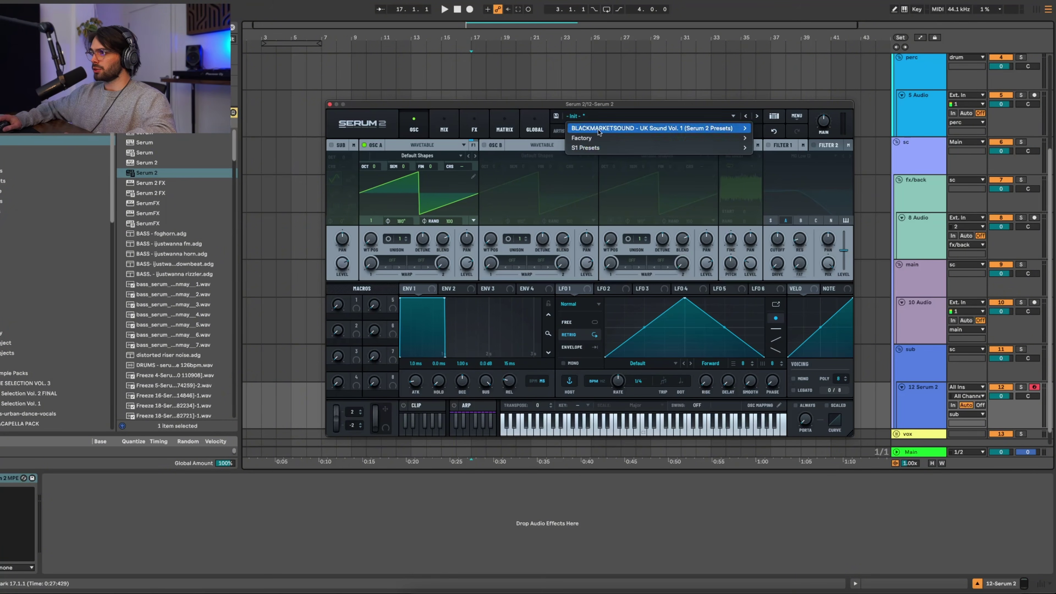
pyautogui.click(551, 146)
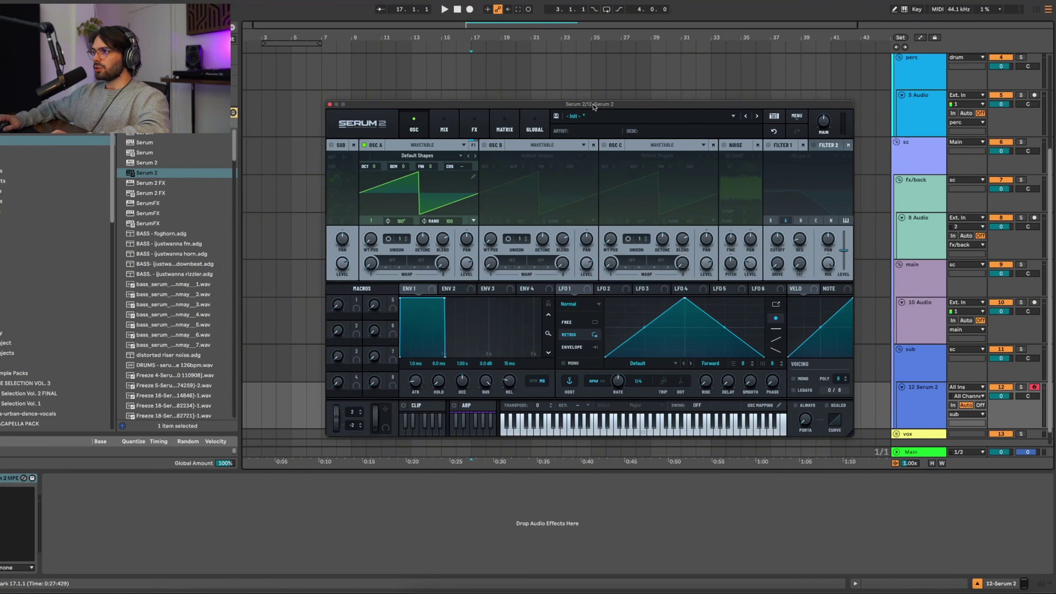
pyautogui.moveTo(581, 107); pyautogui.dragTo(574, 101)
pyautogui.click(468, 119)
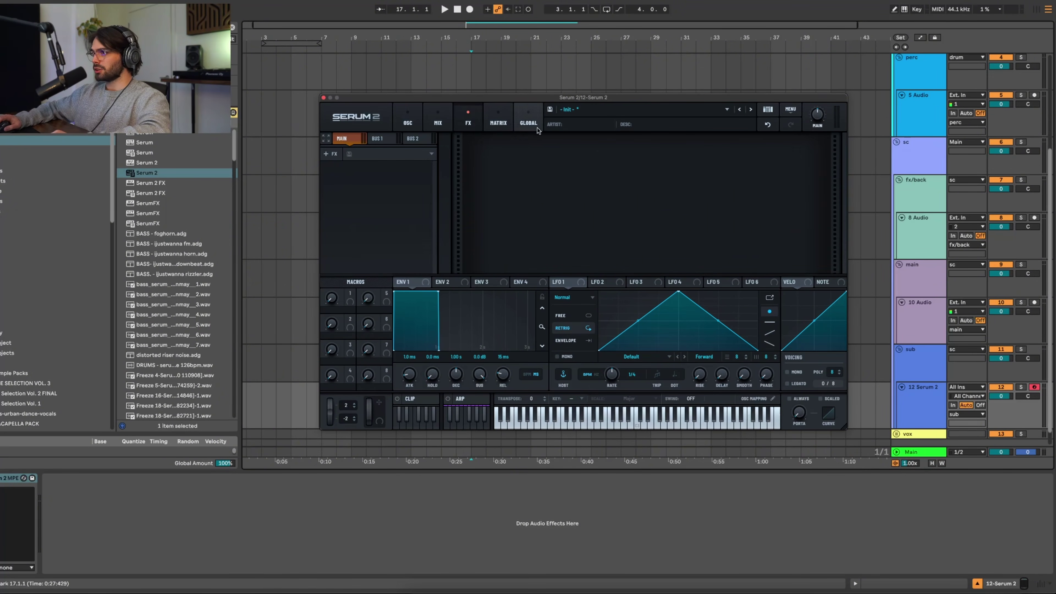
# Step: Browse the BLACKMARKETSOUND - UK Sound Vol. 1 presets and load BASS - Garage Wub
pyautogui.click(626, 110)
pyautogui.moveTo(732, 122)
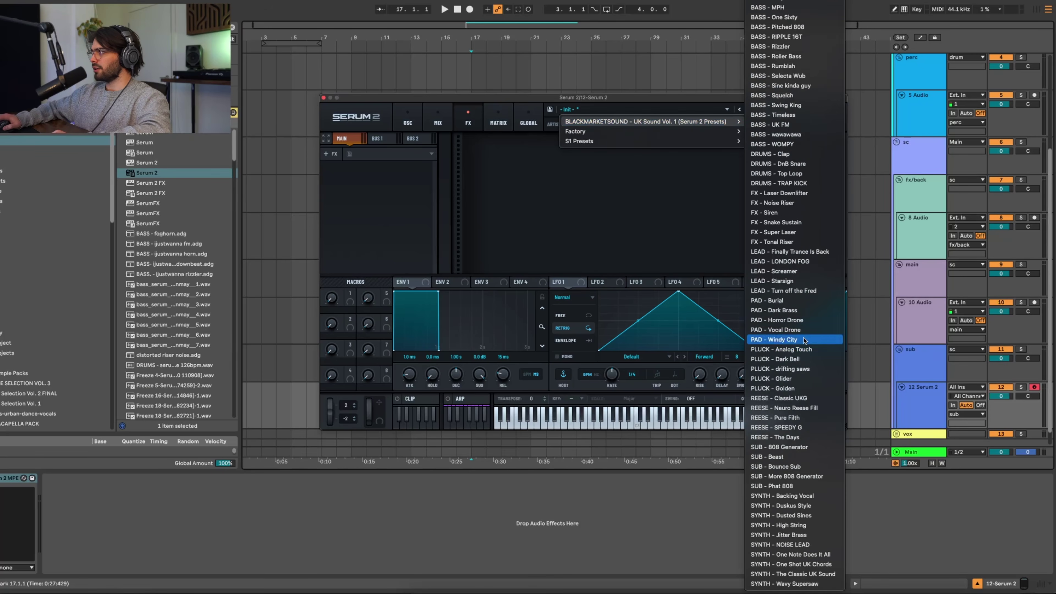
pyautogui.scroll(10, 803, 340)
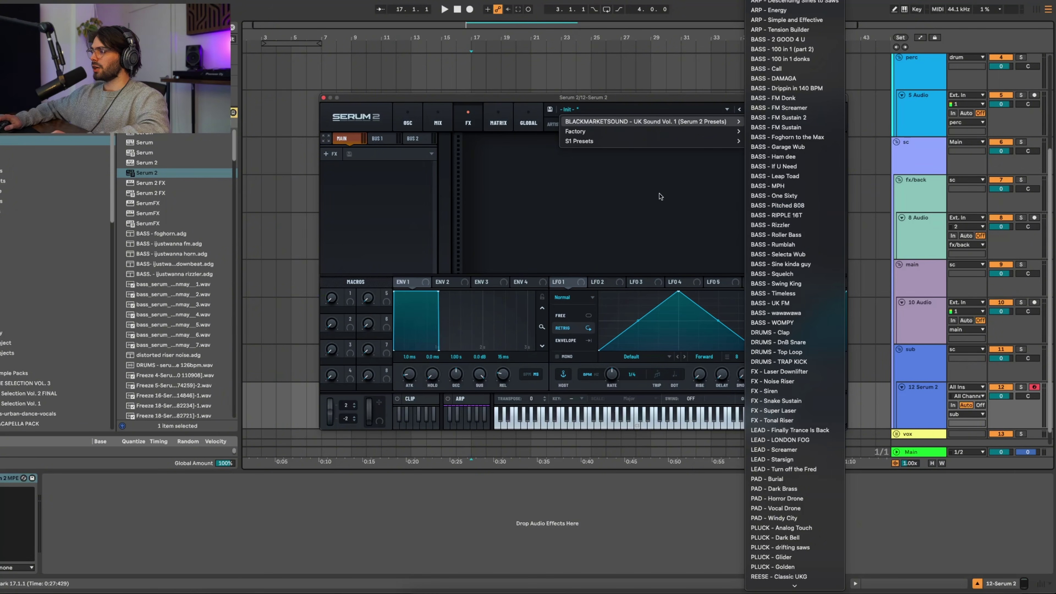
pyautogui.moveTo(608, 101)
pyautogui.mouseDown()
pyautogui.moveTo(574, 121)
pyautogui.moveTo(600, 97)
pyautogui.mouseUp()
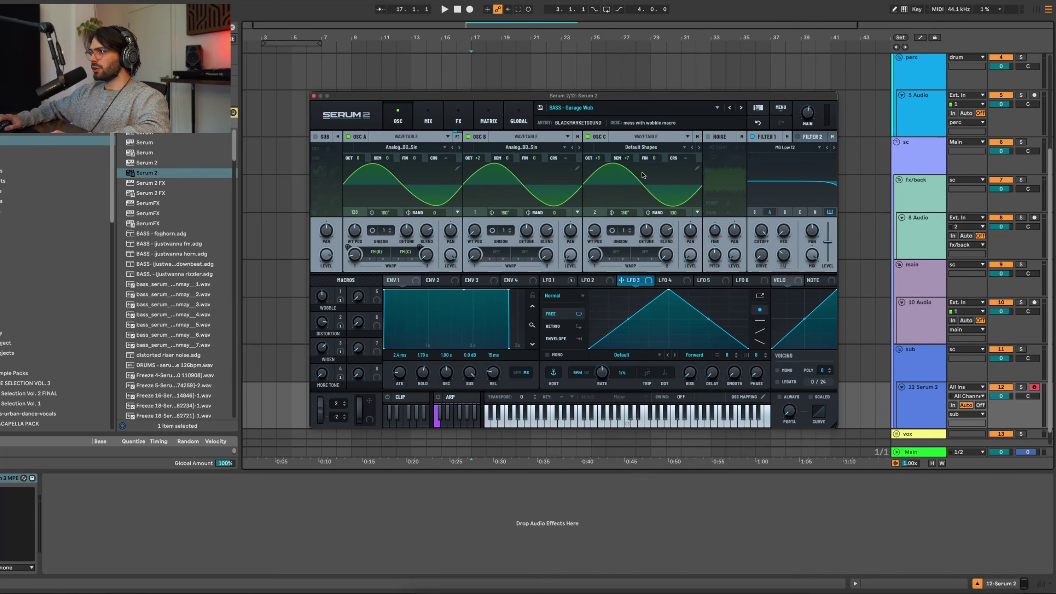
# Step: Examine the mixer, effects and oscillator pages of the BASS - Garage Wub patch
pyautogui.click(428, 117)
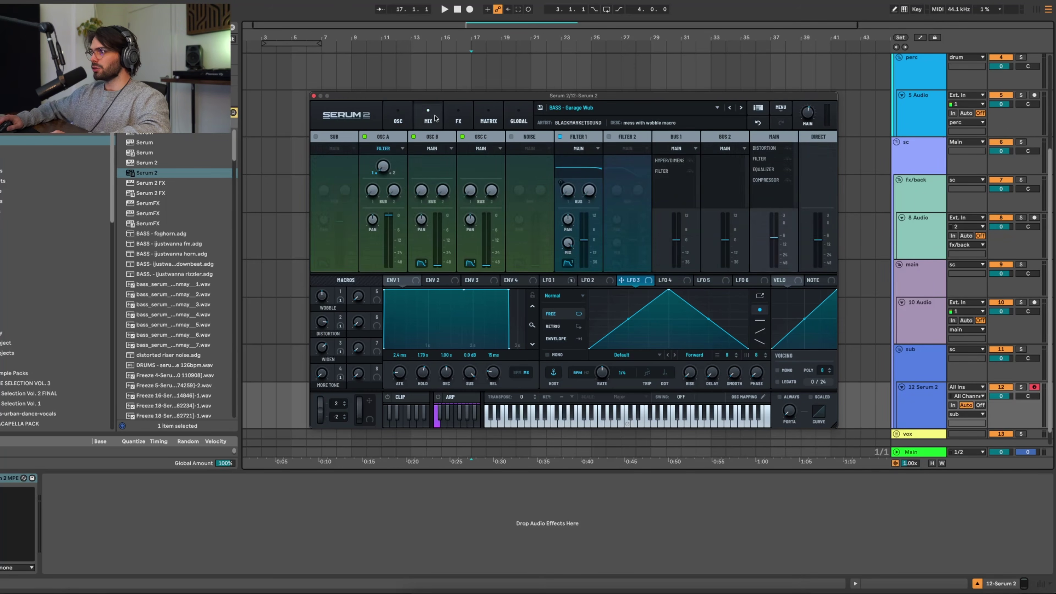
pyautogui.click(458, 119)
pyautogui.click(420, 120)
pyautogui.click(398, 119)
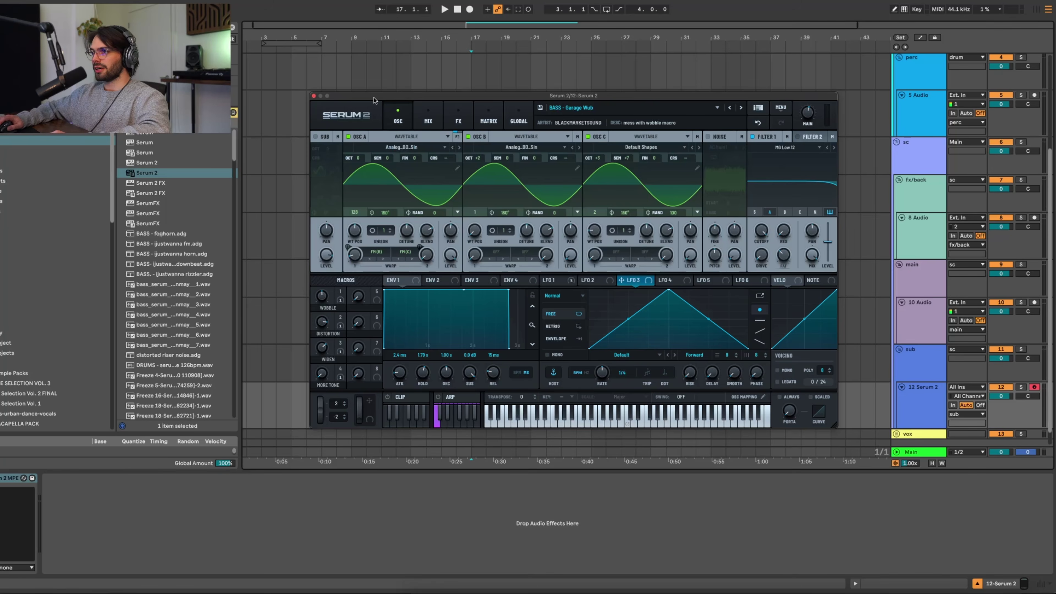
# Step: Close the Serum 2 window and zoom the arrangement to the 140 drum loop clip
pyautogui.moveTo(327, 94); pyautogui.dragTo(341, 116)
pyautogui.click(326, 118)
pyautogui.scroll(5, 511, 133)
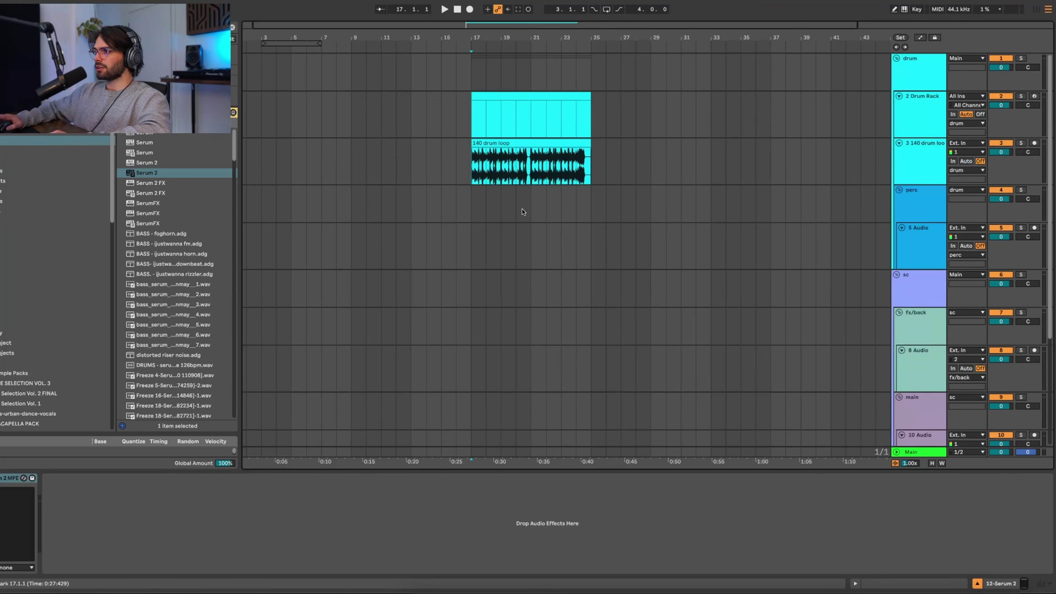
pyautogui.click(511, 133)
pyautogui.click(530, 117)
pyautogui.press('z')
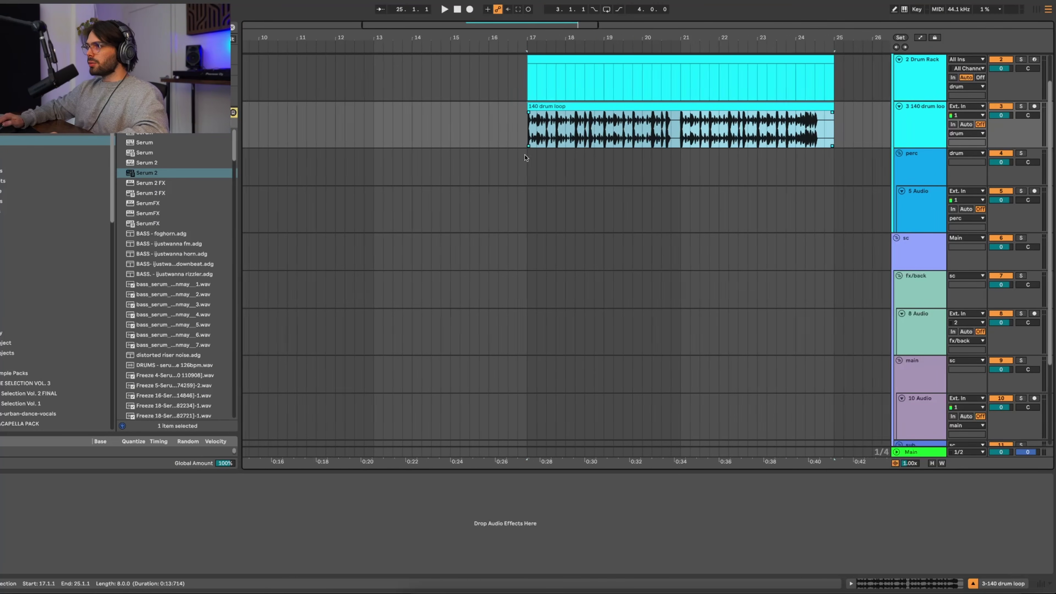
# Step: Place the insertion marker at bar 17 on the Serum 2 track in the sub group
pyautogui.scroll(-5, 560, 238)
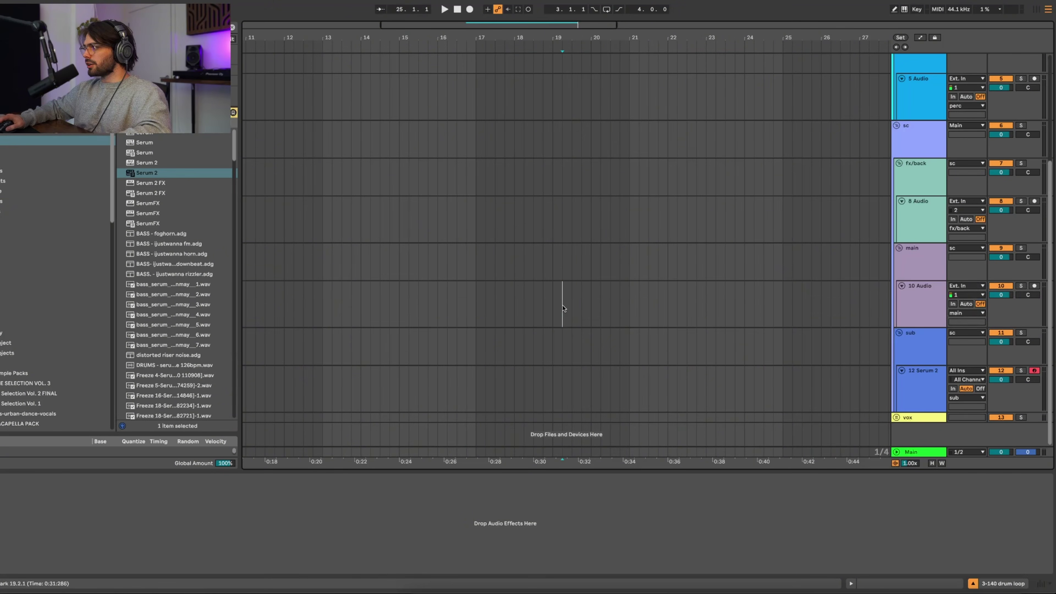
pyautogui.click(562, 303)
pyautogui.click(473, 367)
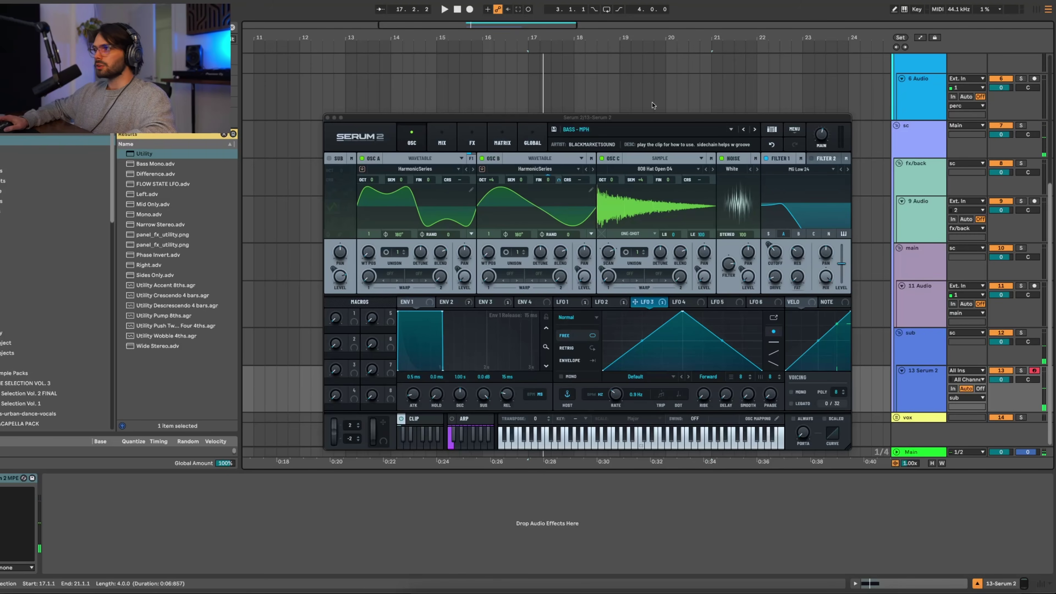
# Step: Load the BASS - Call preset from the BLACKMARKETSOUND - UK Sound Vol. 1 bank into Serum 2
pyautogui.click(702, 129)
pyautogui.moveTo(742, 142)
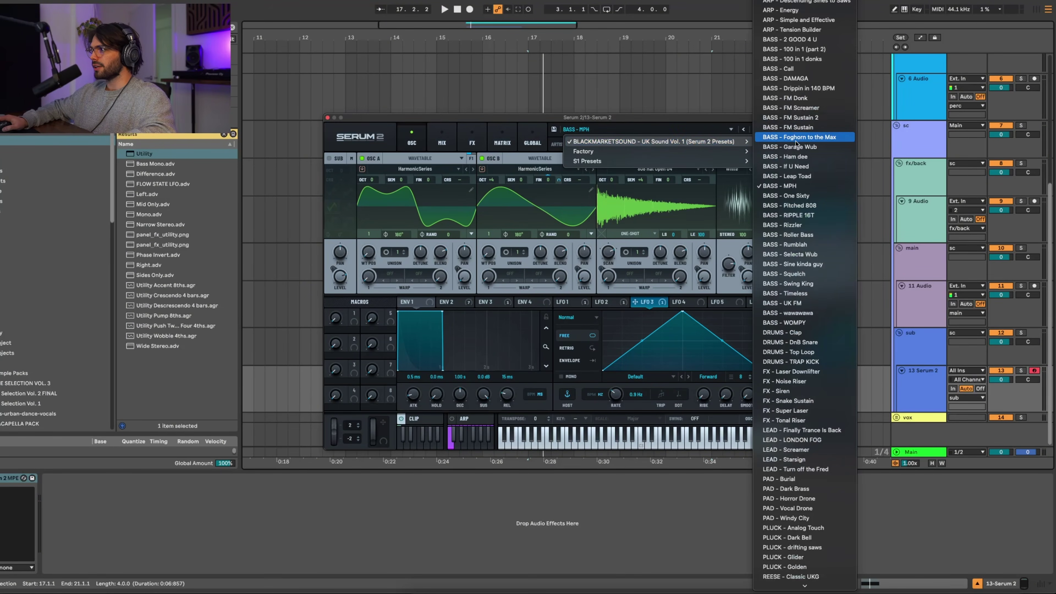
pyautogui.click(778, 69)
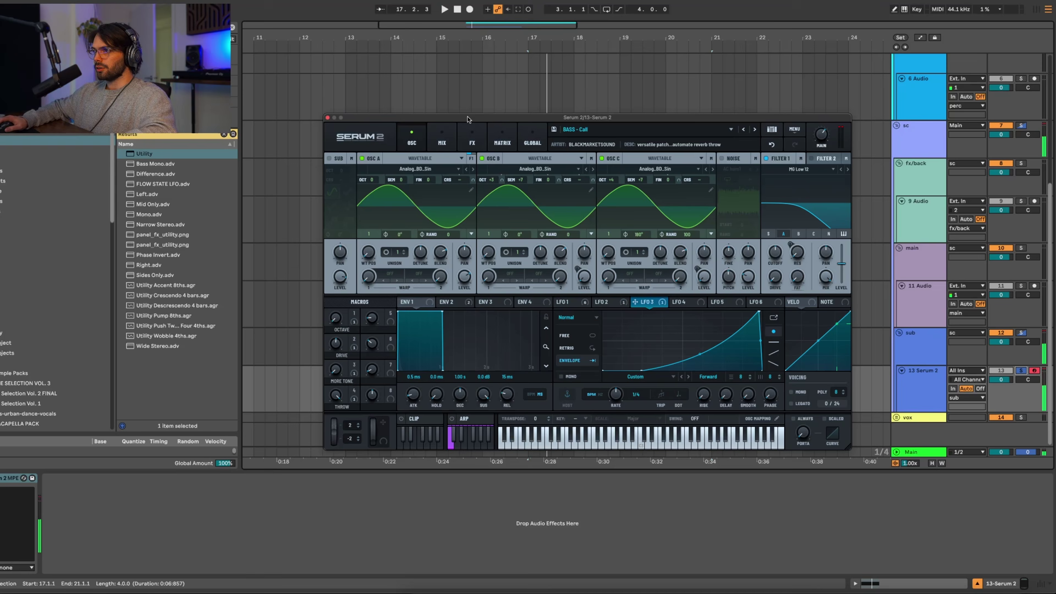
# Step: Examine the main effects chain of the BASS - Call patch, from the distortion down to the reverb
pyautogui.moveTo(469, 118); pyautogui.dragTo(525, 136)
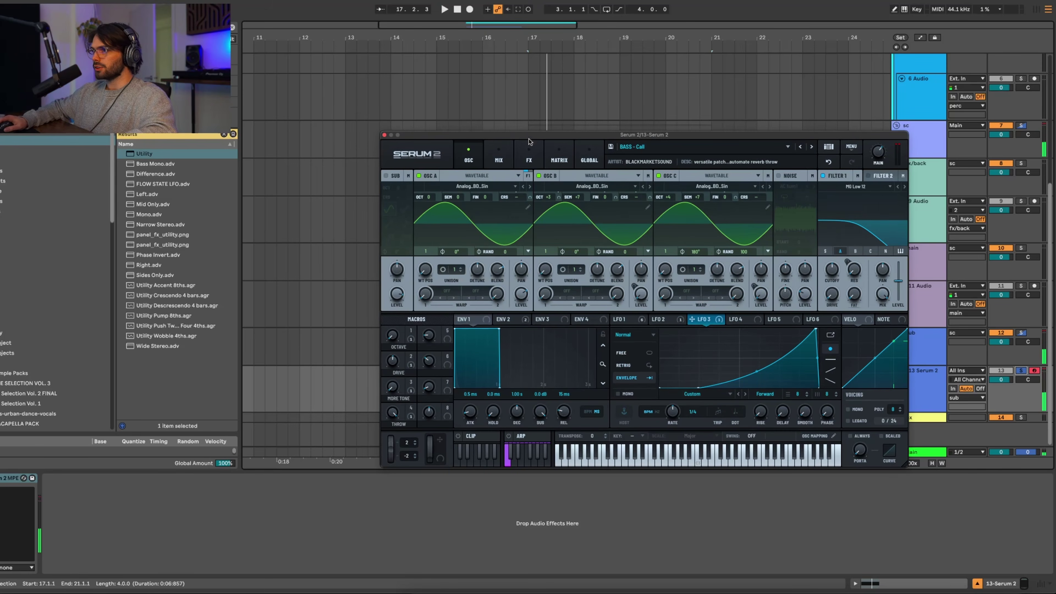
pyautogui.click(531, 157)
pyautogui.press('space')
pyautogui.scroll(-4, 766, 281)
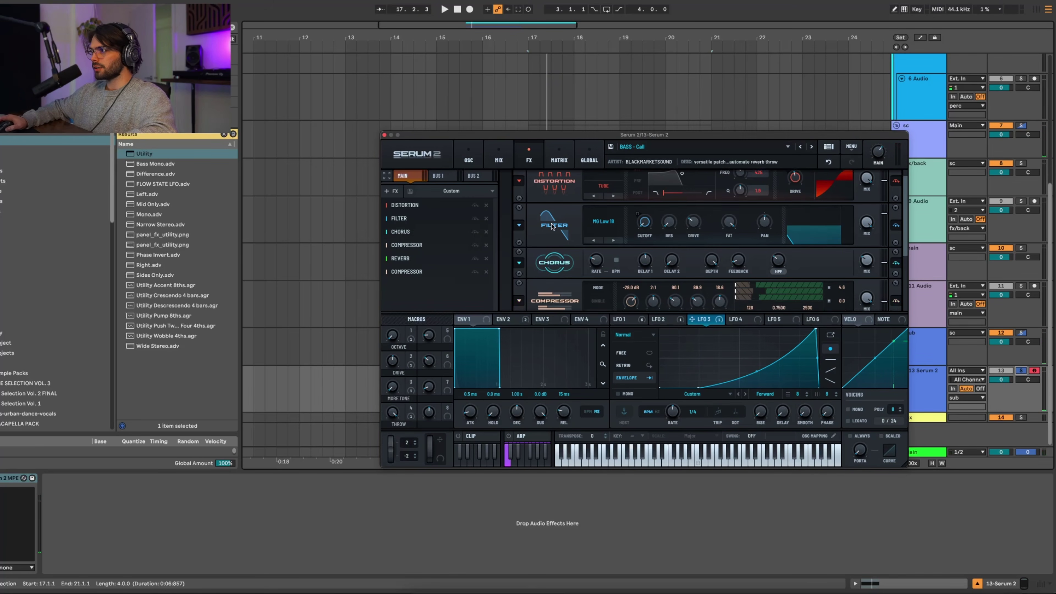
pyautogui.scroll(-2, 903, 215)
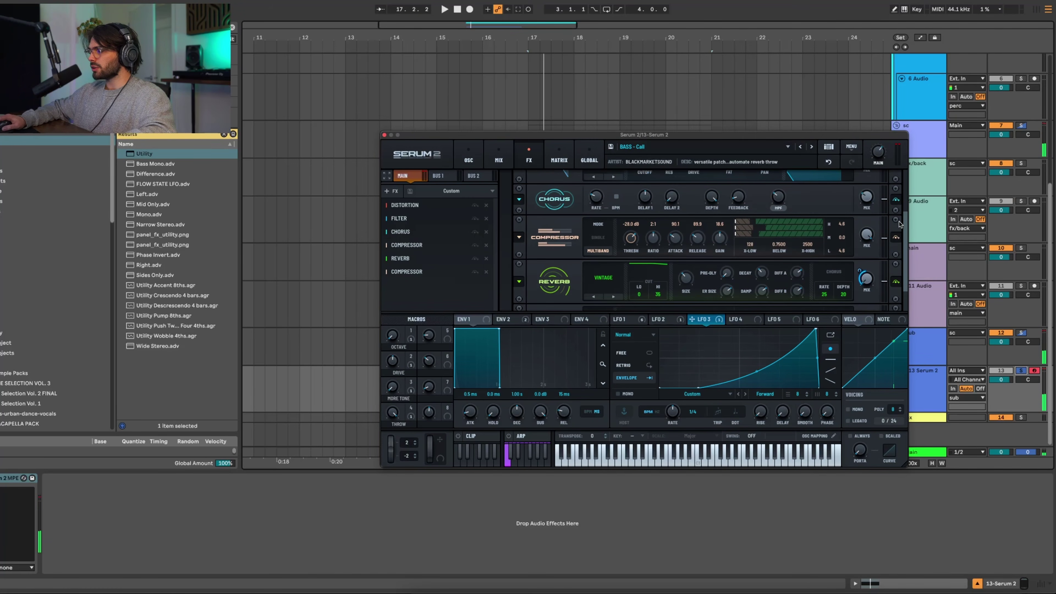
# Step: Close the plugin window and shorten the D#0 note in the Serum 2 clip to one beat, ending at 1.2
pyautogui.click(384, 136)
pyautogui.click(572, 378)
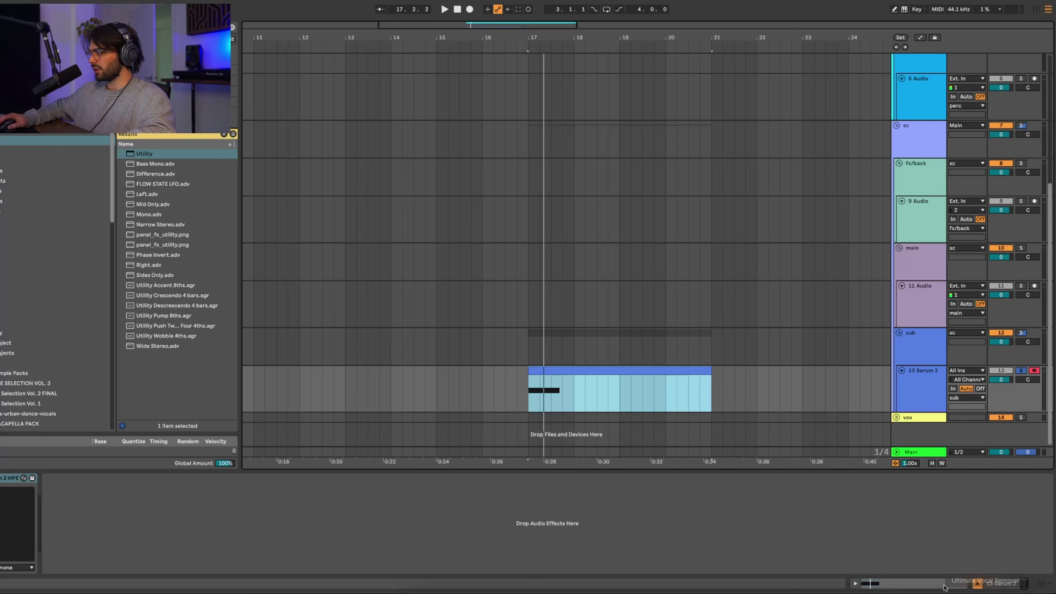
pyautogui.press('space')
pyautogui.press('space')
pyautogui.click(865, 583)
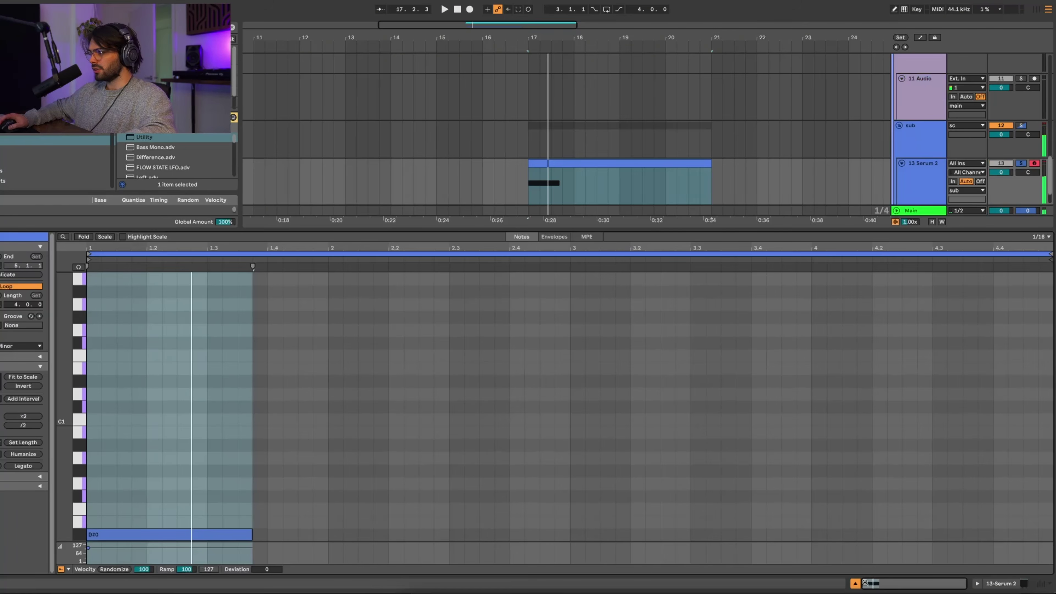
pyautogui.moveTo(252, 531); pyautogui.dragTo(145, 531)
pyautogui.click(591, 258)
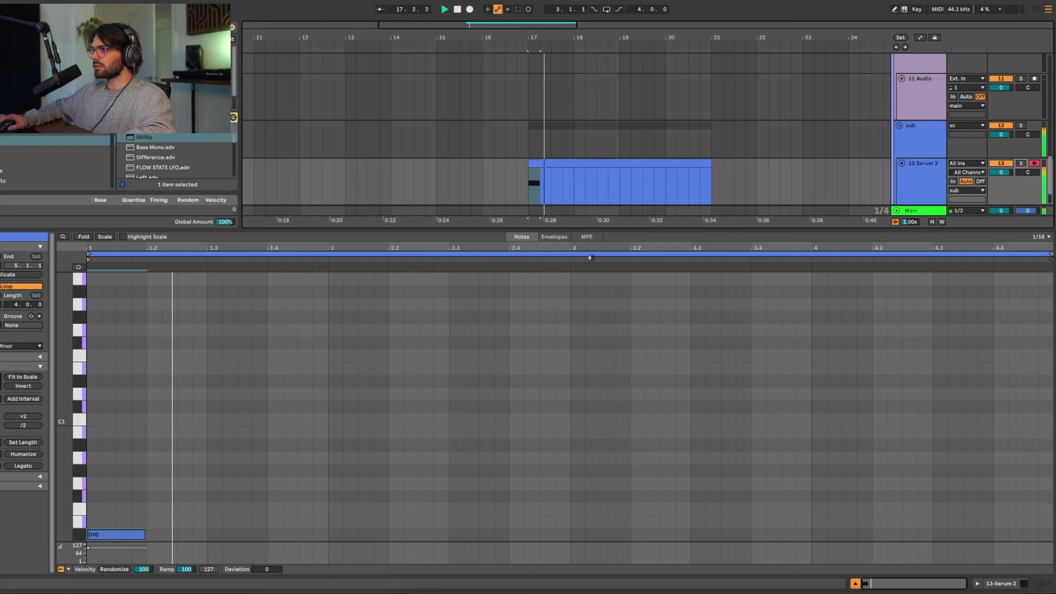
# Step: Duplicate the Serum 2 track and shift the copy's clip one beat so it starts at 17.2
pyautogui.press('super+alt+l')
pyautogui.rightClick(938, 483)
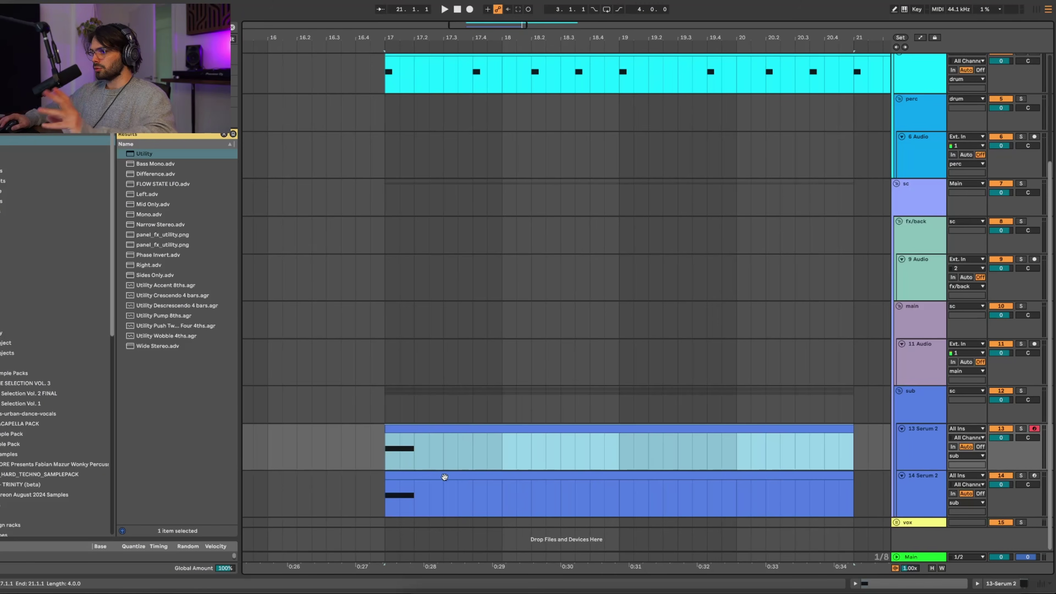
pyautogui.click(444, 477)
pyautogui.press('-')
pyautogui.press('-')
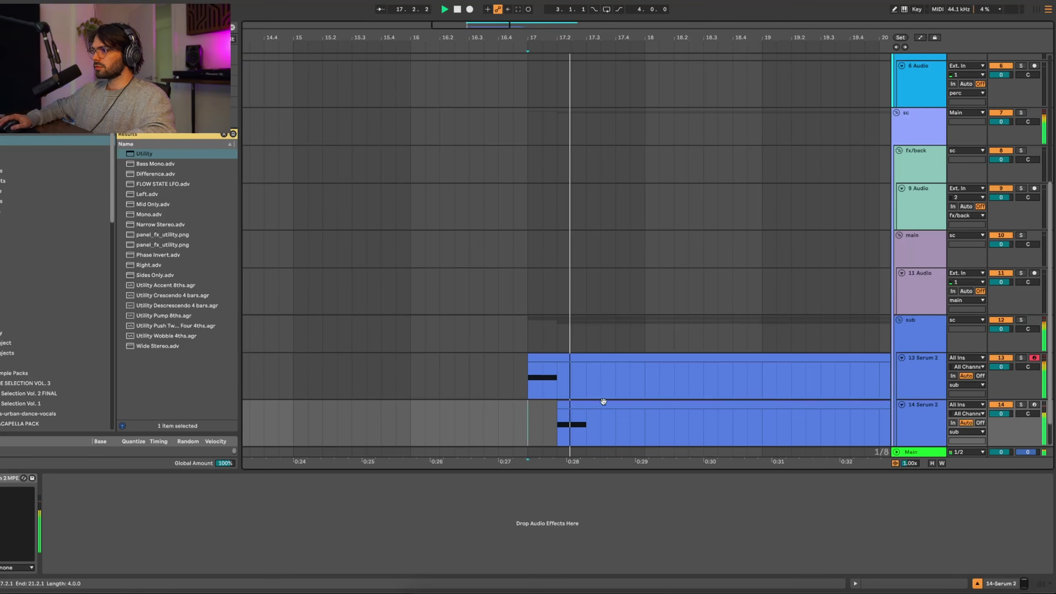
# Step: Raise the envelope 1 sustain slightly in the BASS - DAMAGA patch on the second Serum 2 track
pyautogui.click(603, 401)
pyautogui.scroll(-2, 603, 401)
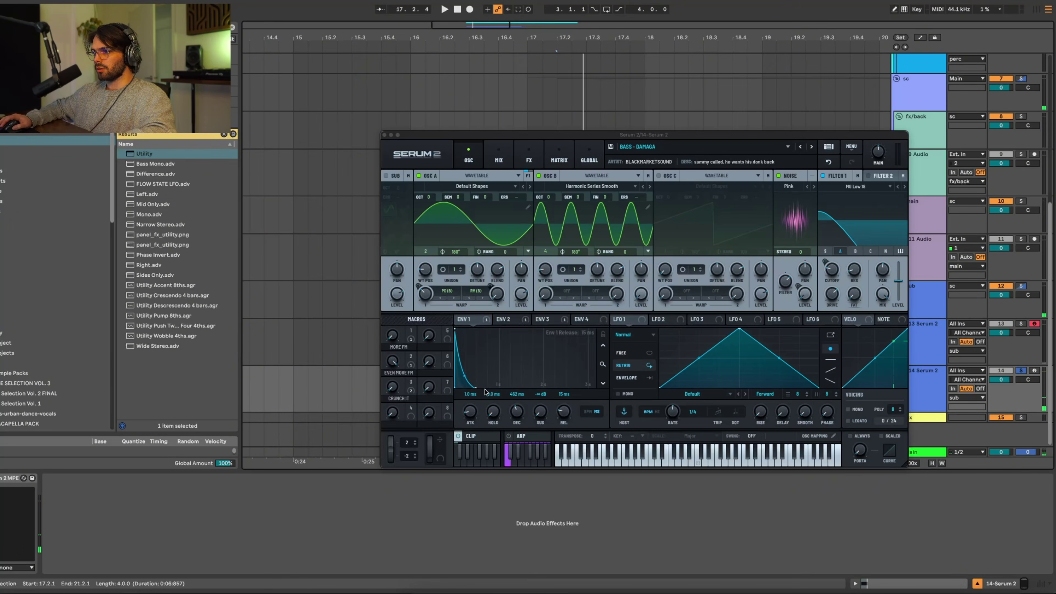
pyautogui.moveTo(542, 412); pyautogui.dragTo(543, 406)
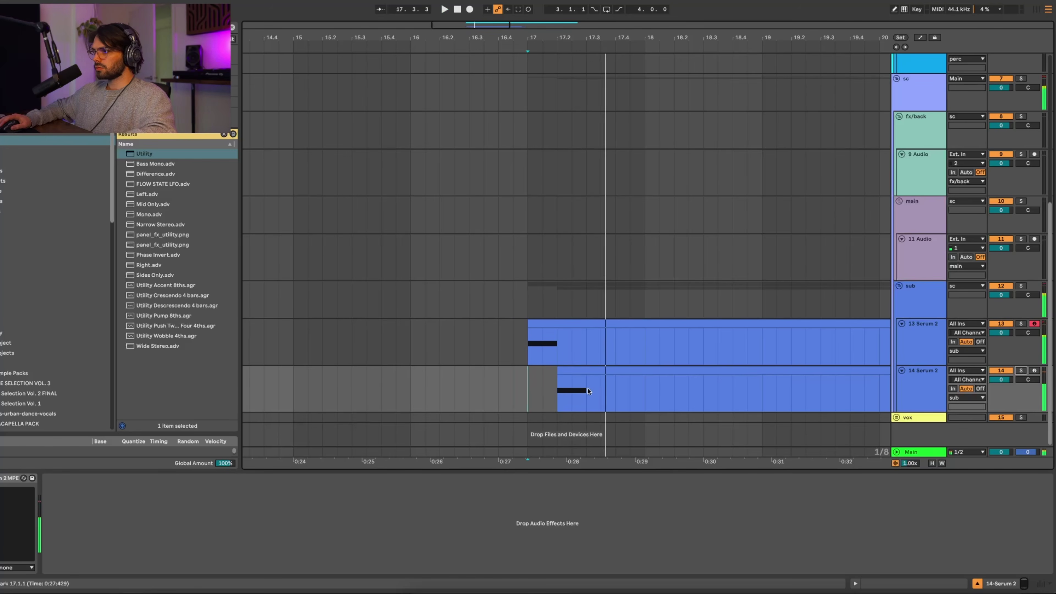
# Step: Duplicate the second Serum 2 track and start the new copy's clip at 17.3
pyautogui.rightClick(912, 384)
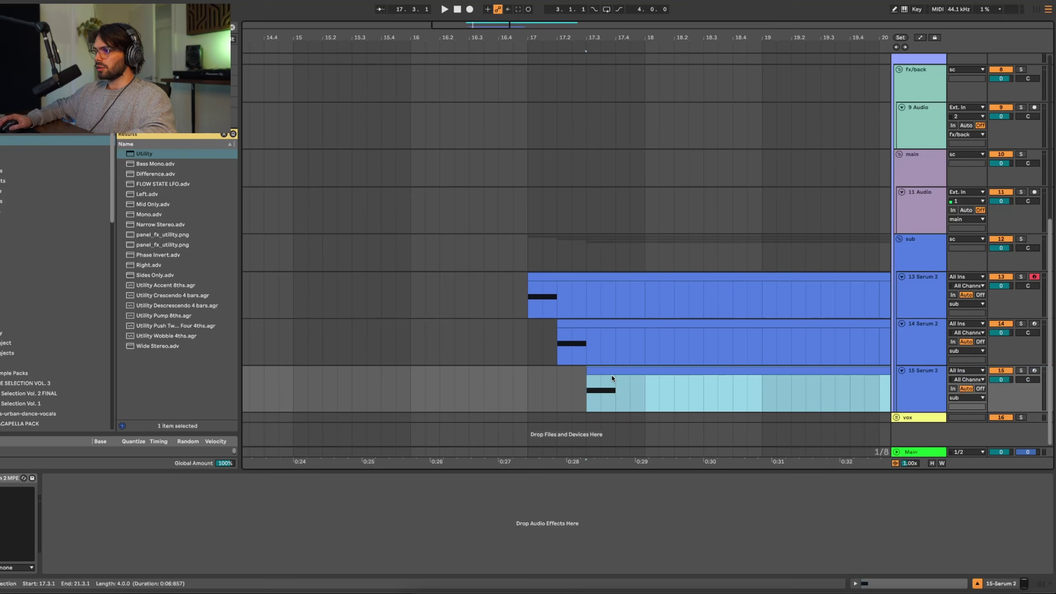
pyautogui.scroll(-3, 613, 381)
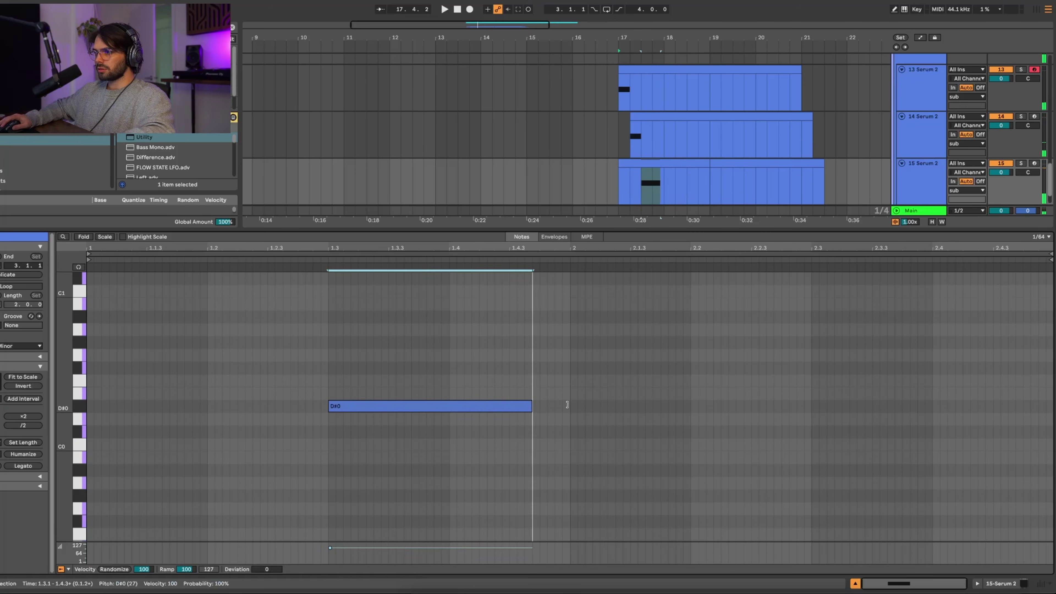
# Step: Extend the D#0 note in the third Serum 2 track's clip to 2.3 and delete the leftover clip past bar 19
pyautogui.moveTo(534, 406); pyautogui.dragTo(811, 407)
pyautogui.press('space')
pyautogui.click(754, 164)
pyautogui.press('Delete')
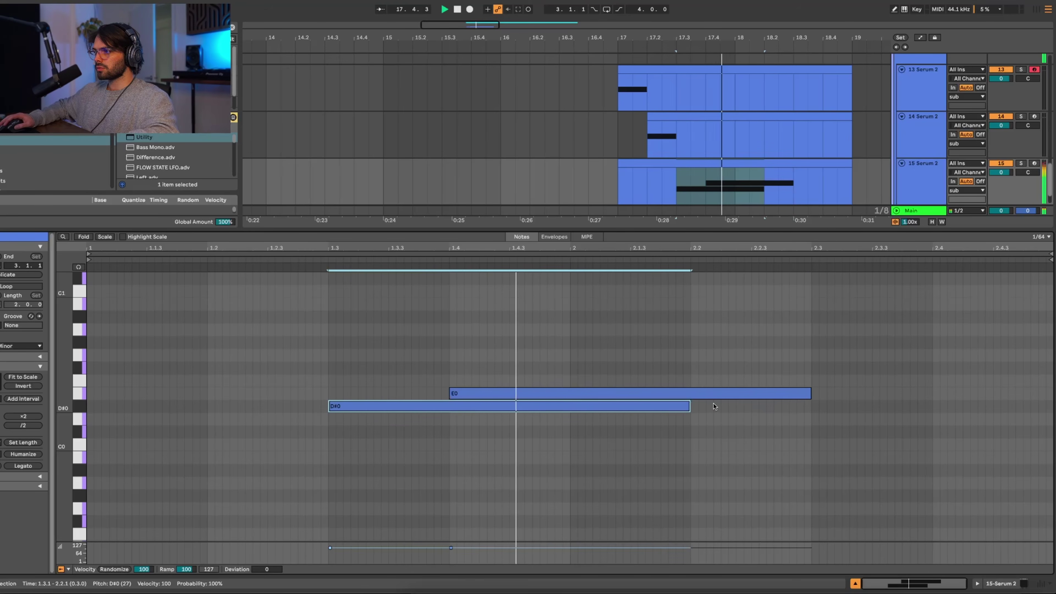
# Step: Add a D#0 note from 2.2 to 2.3 in the third Serum 2 track's clip and adjust that patch's portamento time
pyautogui.doubleClick(714, 407)
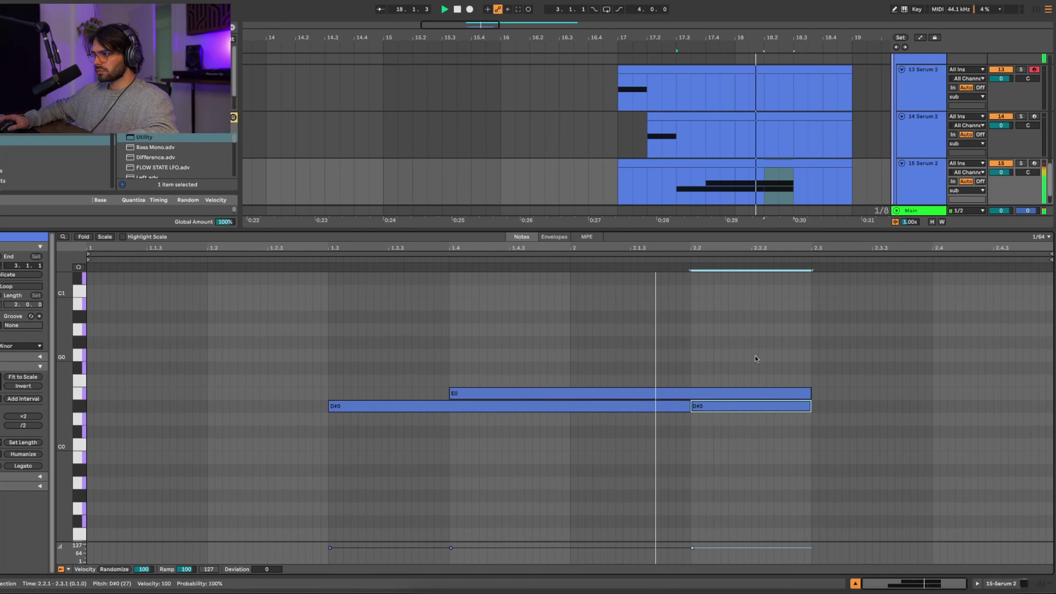
pyautogui.click(1001, 583)
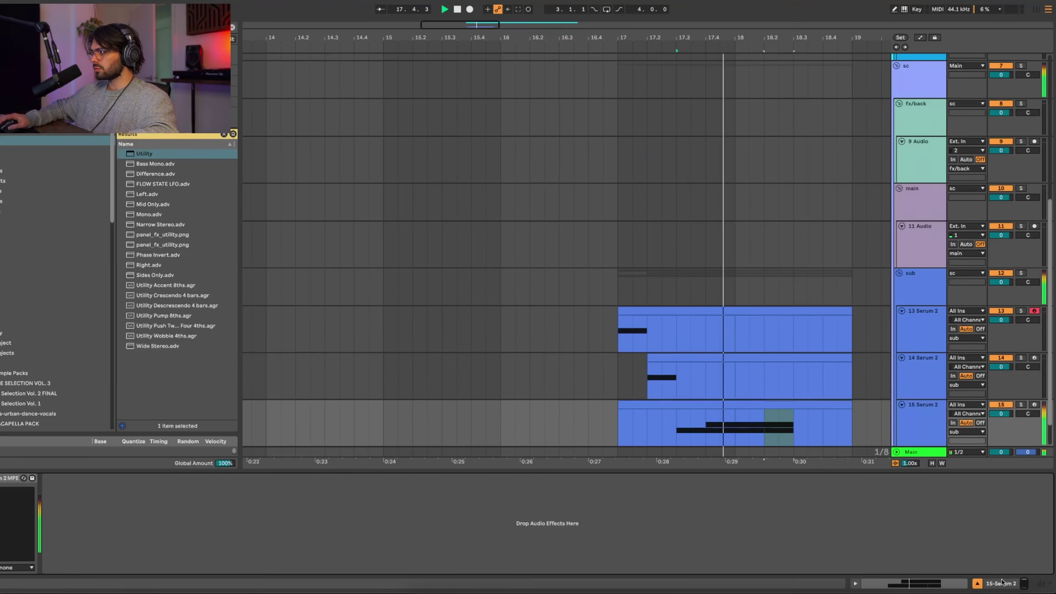
pyautogui.press('space')
pyautogui.click(1, 478)
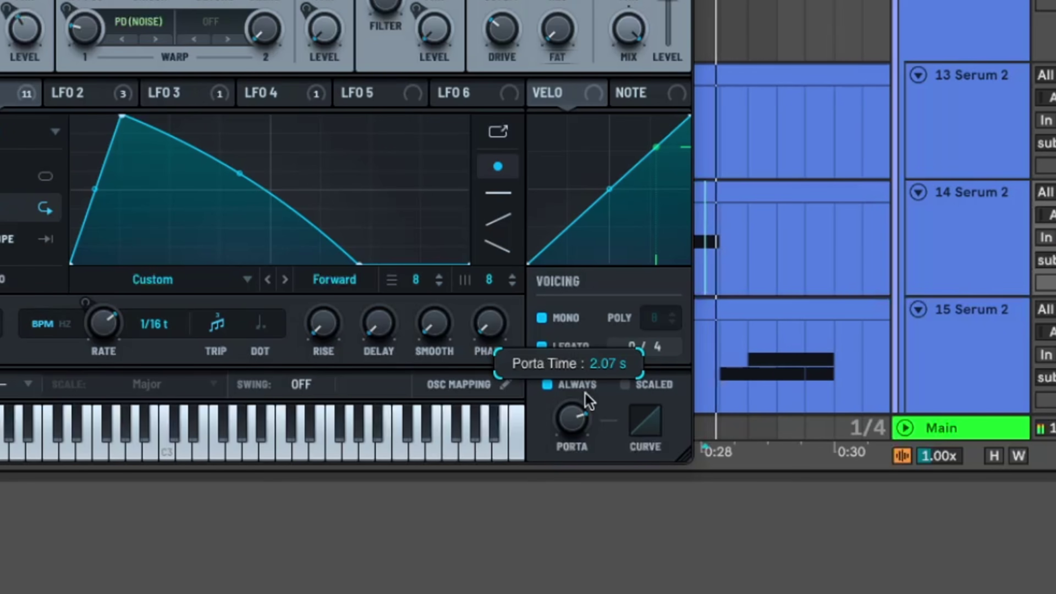
pyautogui.moveTo(586, 393); pyautogui.dragTo(586, 406)
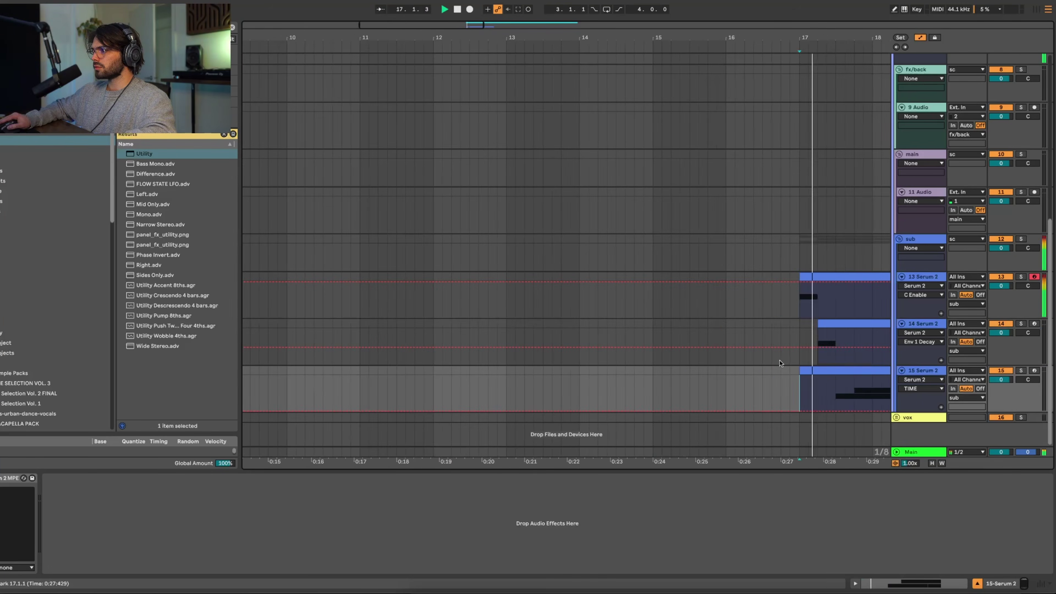
# Step: Draw stepped automation for the third Serum 2 track's TIME macro, rising to 29 at bar 18 and 54 at 18.2
pyautogui.scroll(5, 664, 410)
pyautogui.press('space')
pyautogui.moveTo(663, 409); pyautogui.dragTo(754, 411)
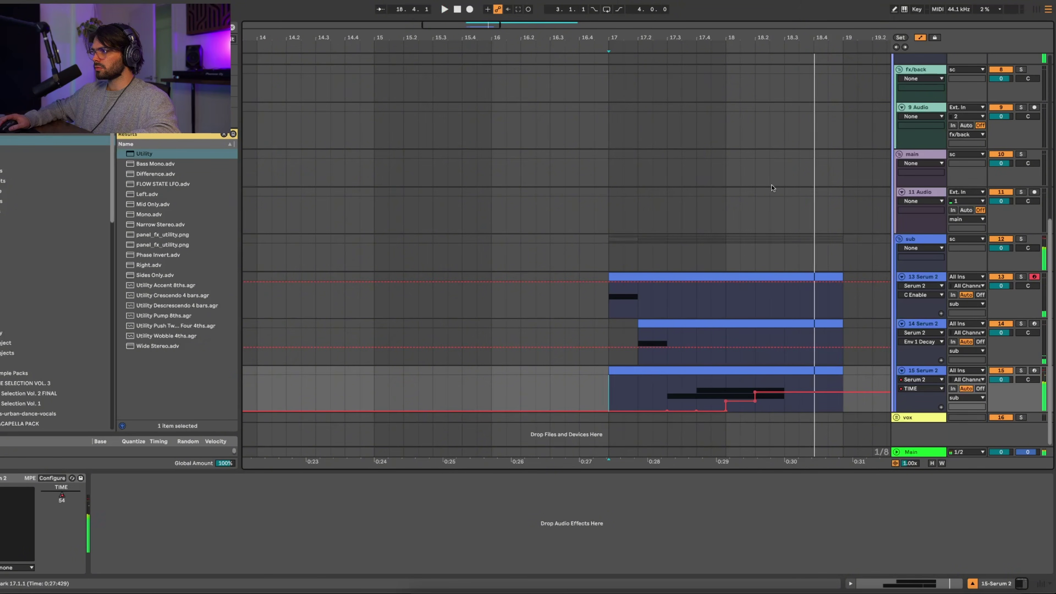
pyautogui.press('a')
# Step: Play the third Serum 2 track's clip from bar 18 and adjust the patch's PITCH macro
pyautogui.click(730, 406)
pyautogui.press('super+alt+p')
pyautogui.press('space')
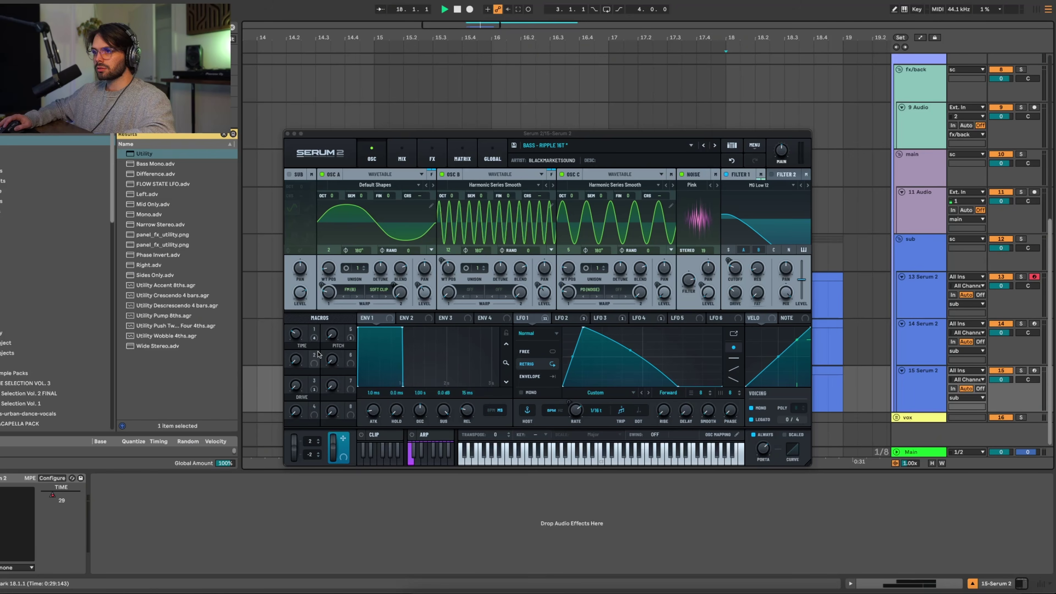
pyautogui.moveTo(331, 335); pyautogui.dragTo(330, 326)
pyautogui.moveTo(297, 382)
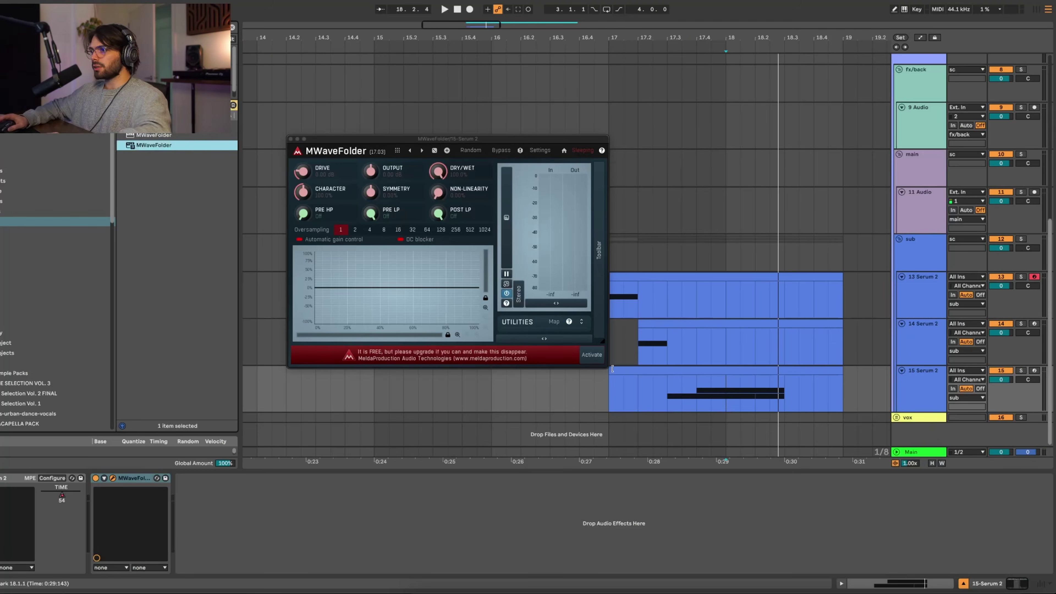
# Step: Add MWaveFolder to the soloed third Serum 2 track and raise its Drive while auditioning from 17.3
pyautogui.click(670, 385)
pyautogui.click(1020, 370)
pyautogui.press('space')
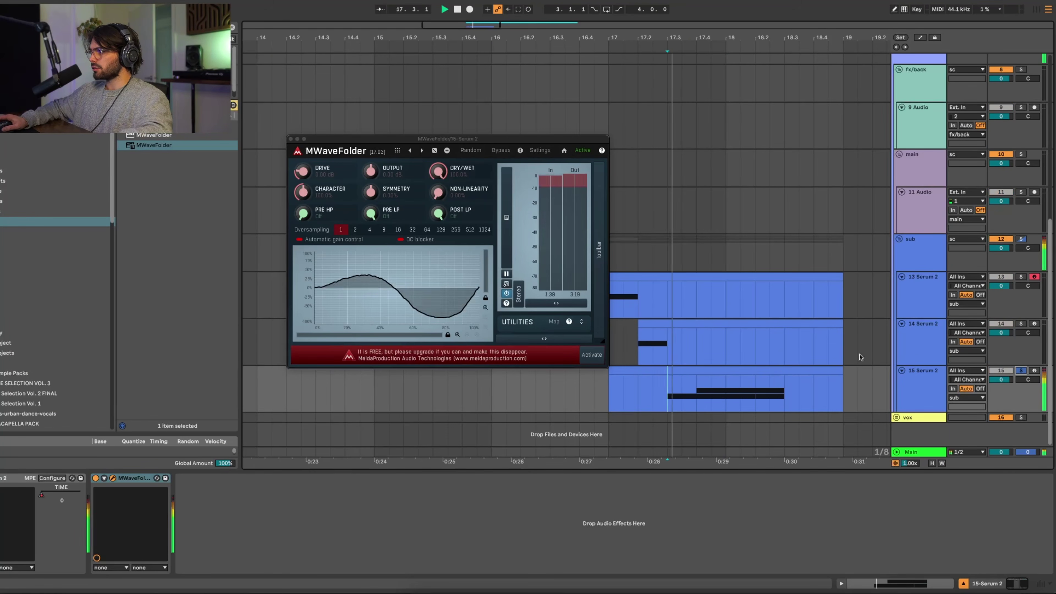
pyautogui.moveTo(311, 174); pyautogui.dragTo(311, 168)
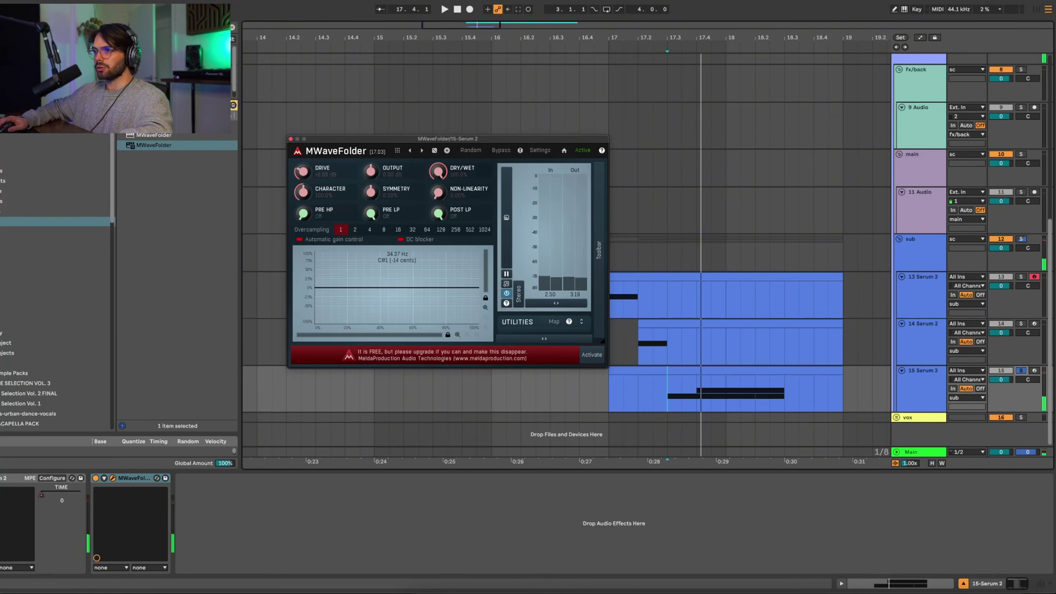
pyautogui.press('space')
pyautogui.press('space')
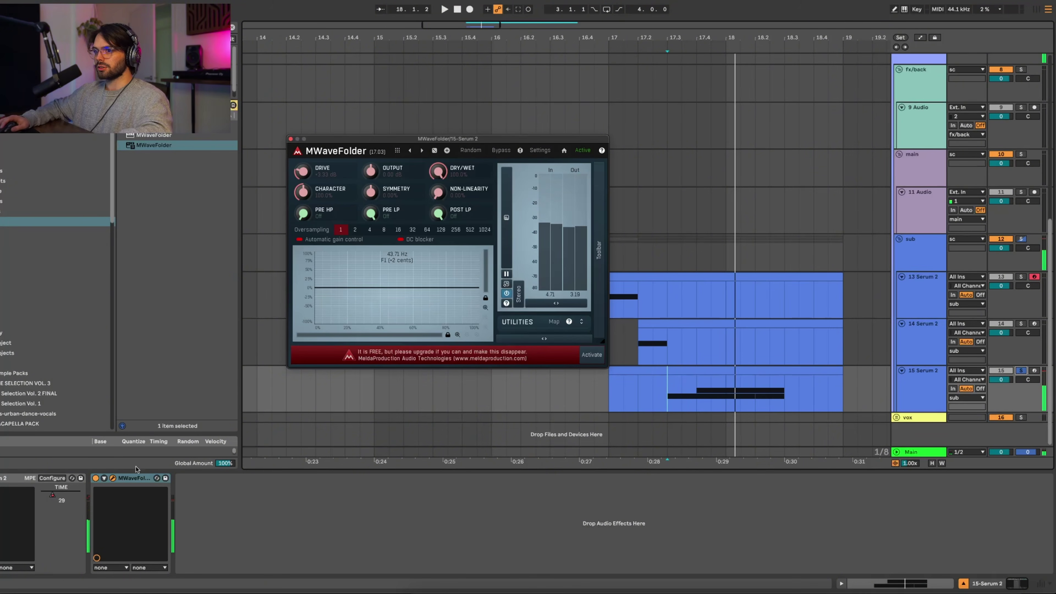
pyautogui.press('space')
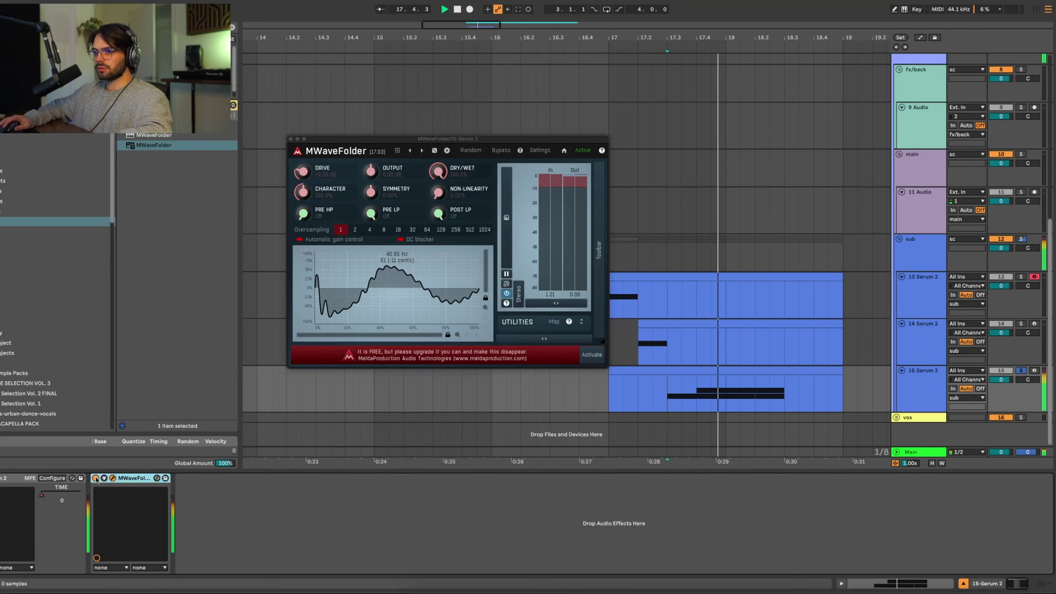
# Step: Boost the highs by 3.35 dB at 4 kHz with EQ Eight after MWaveFolder and adjust the Serum 2 noise filter
pyautogui.press('space')
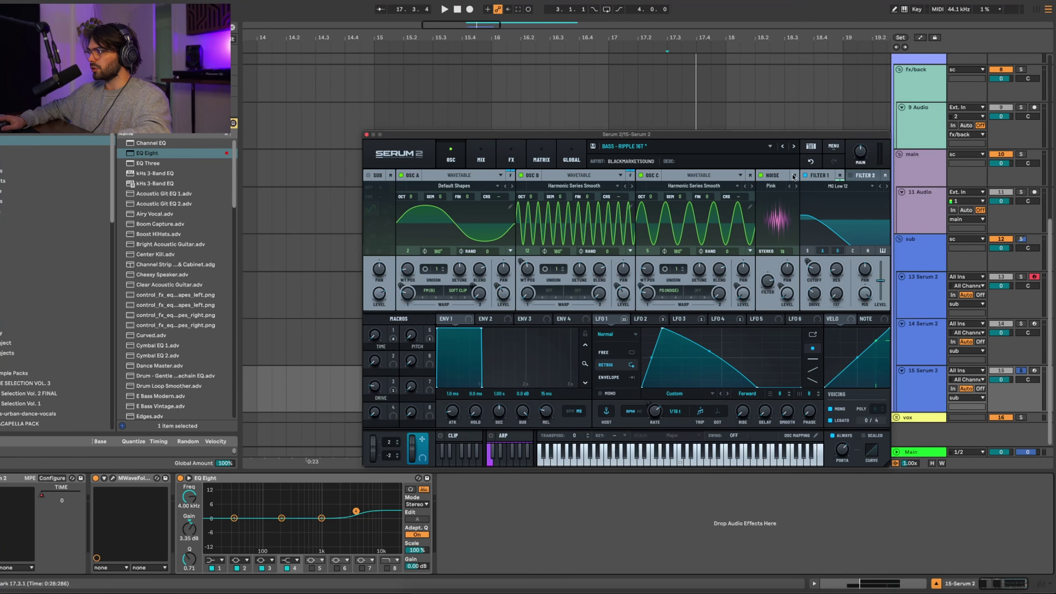
pyautogui.press('space')
pyautogui.moveTo(767, 279)
pyautogui.mouseDown()
pyautogui.moveTo(772, 404)
pyautogui.moveTo(763, 283)
pyautogui.mouseUp()
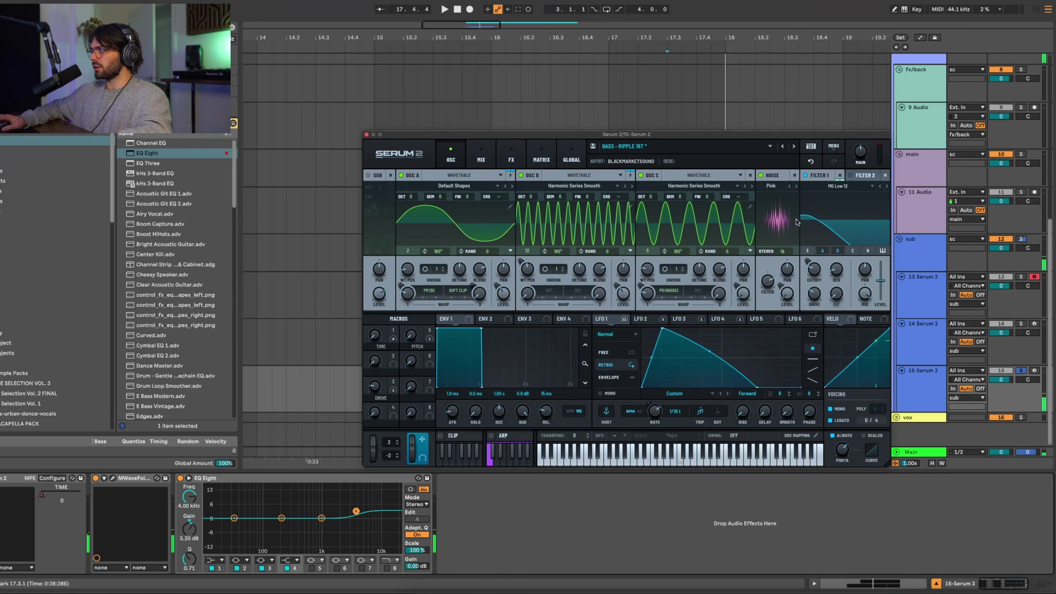
pyautogui.press('space')
pyautogui.moveTo(769, 283)
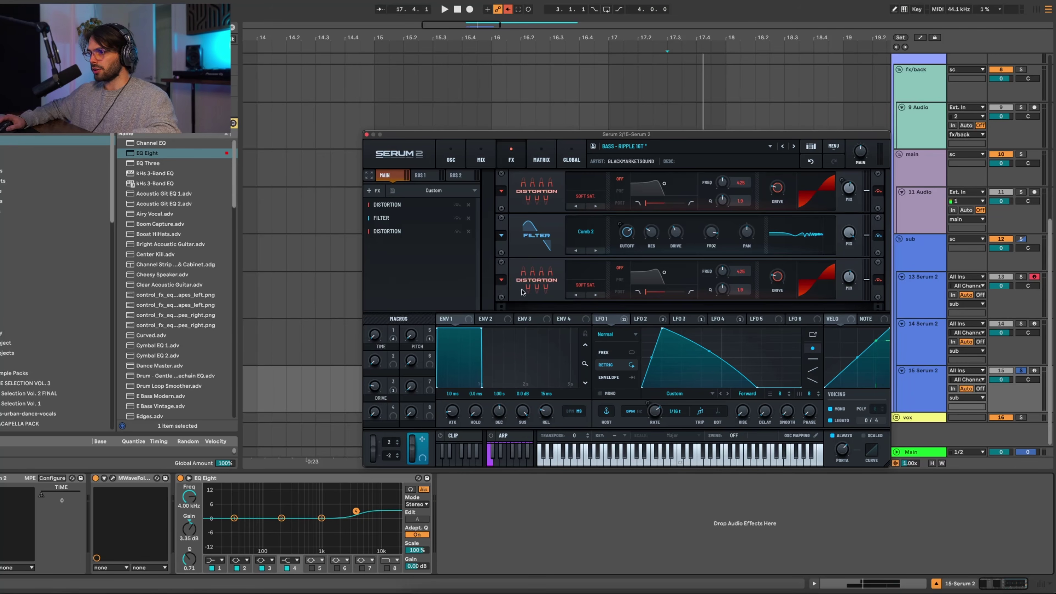
pyautogui.moveTo(520, 283); pyautogui.dragTo(527, 199)
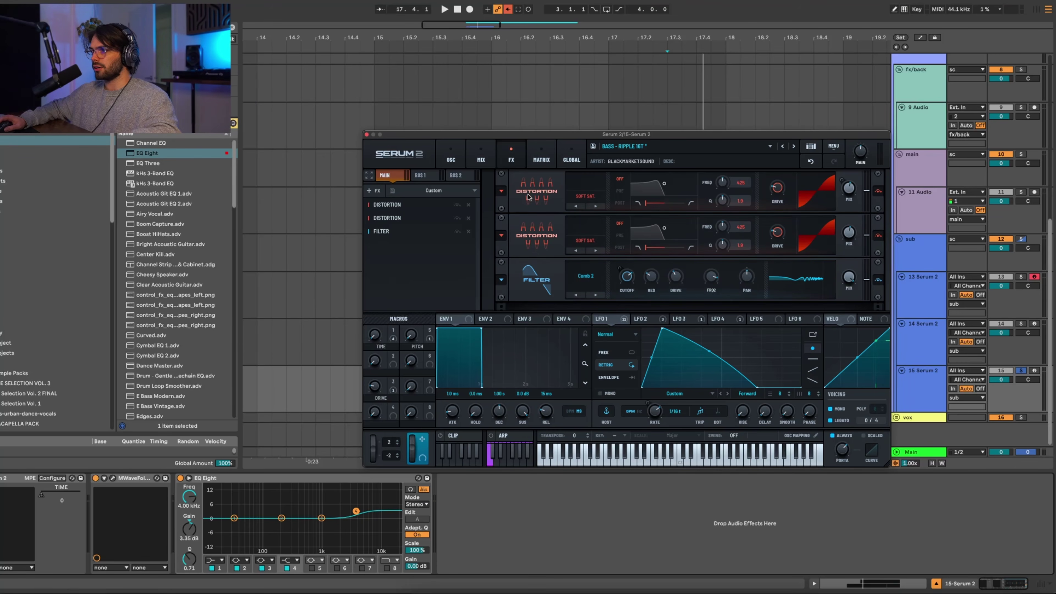
pyautogui.scroll(-2, 534, 253)
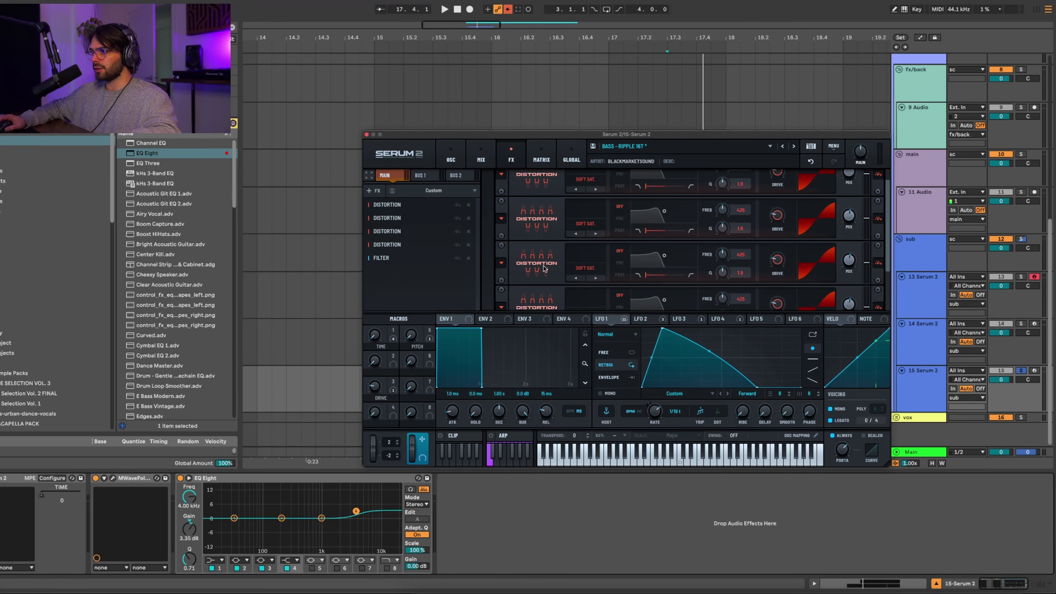
pyautogui.scroll(2, 538, 266)
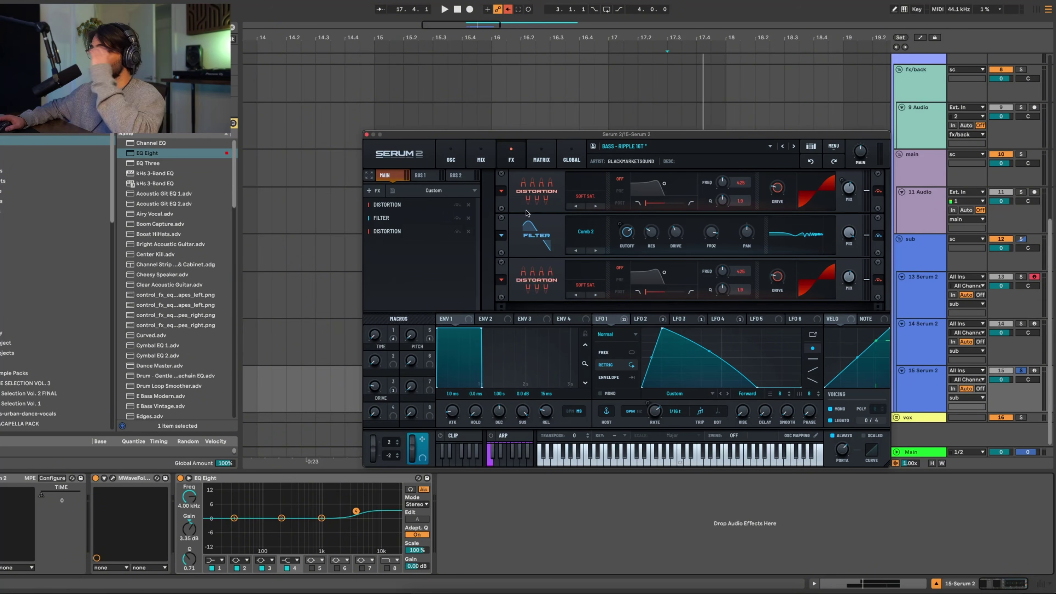
# Step: Modulate the second Distortion's mix with LFO 1, using the Tube type, and place that Distortion after the Filter
pyautogui.moveTo(527, 269); pyautogui.dragTo(534, 233)
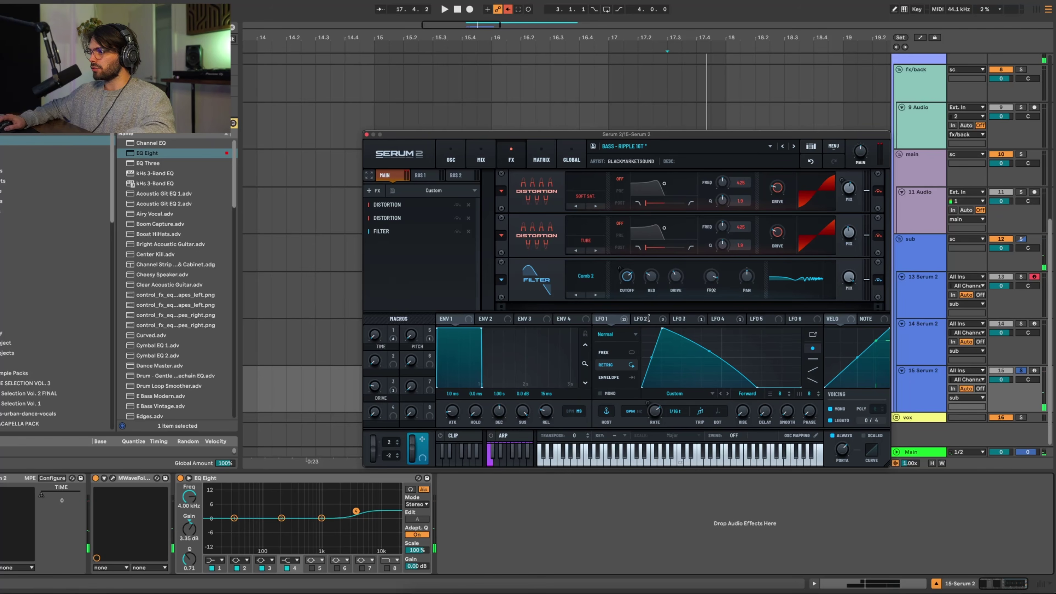
pyautogui.moveTo(596, 318); pyautogui.dragTo(845, 226)
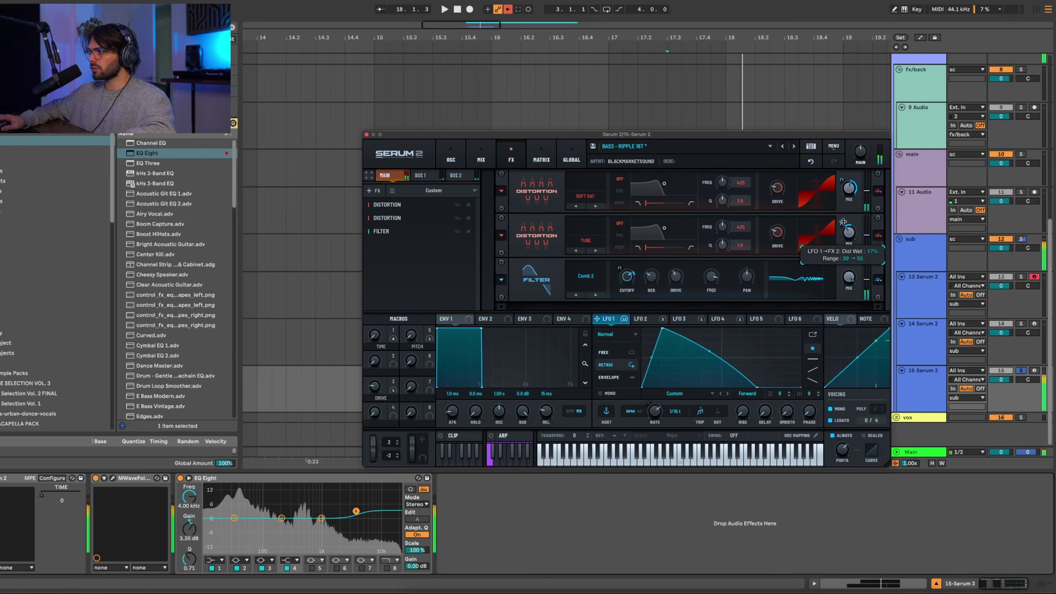
pyautogui.moveTo(536, 233); pyautogui.dragTo(533, 290)
pyautogui.press('space')
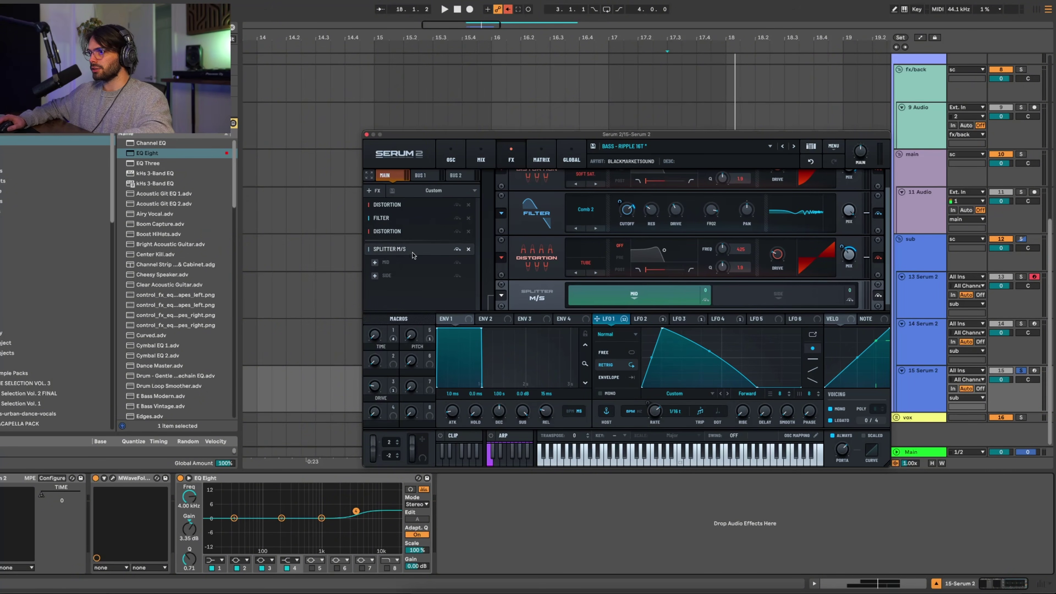
# Step: Put a Plate reverb on the Highs band of an L/M/H splitter and modulate the reverb's mix with LFO 1
pyautogui.scroll(-1, 648, 288)
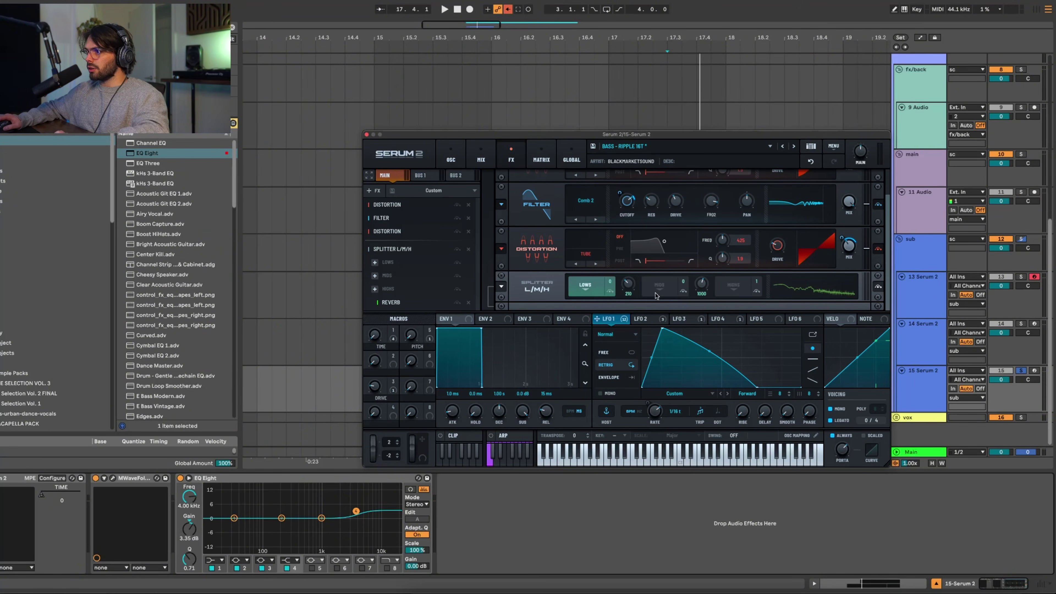
pyautogui.click(655, 294)
pyautogui.click(731, 283)
pyautogui.scroll(-2, 714, 293)
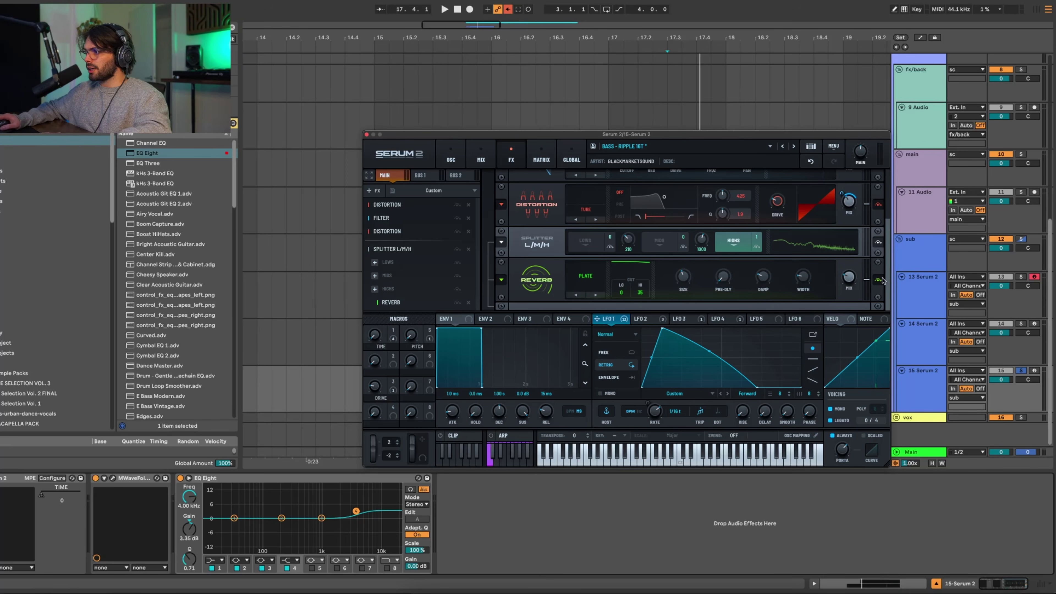
pyautogui.press('space')
pyautogui.moveTo(824, 297); pyautogui.dragTo(848, 277)
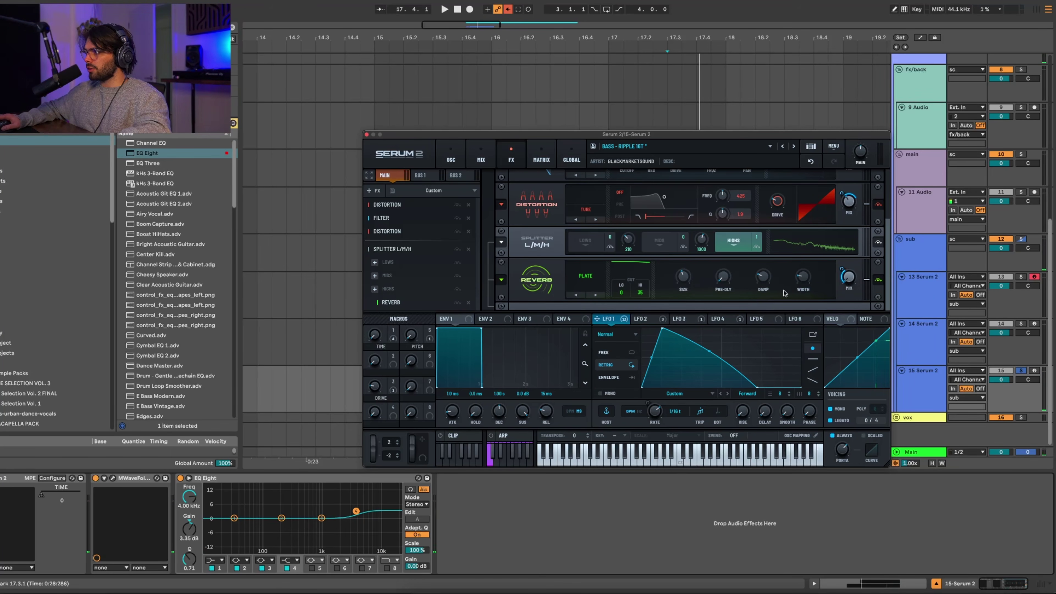
pyautogui.press('space')
pyautogui.press('space')
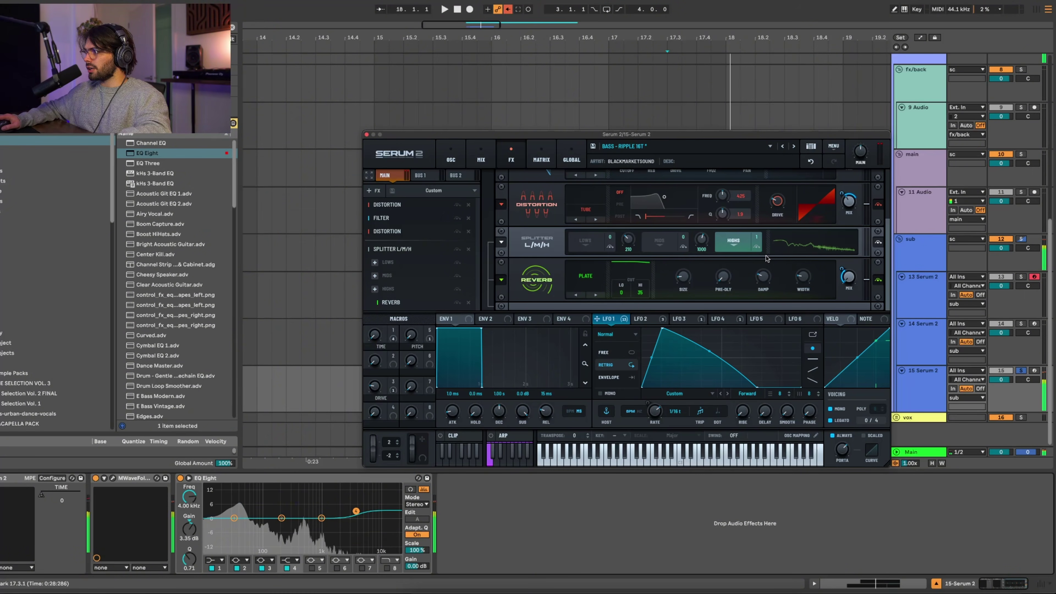
pyautogui.click(457, 157)
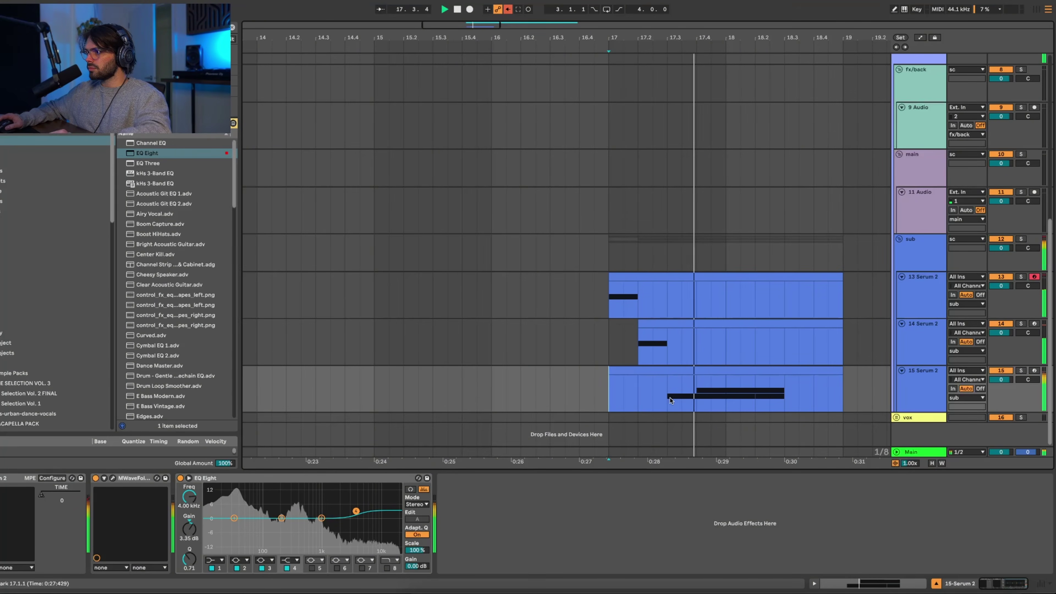
# Step: Duplicate the third Serum 2 track and have the copy's clip run from 18.3 to bar 19
pyautogui.click(786, 390)
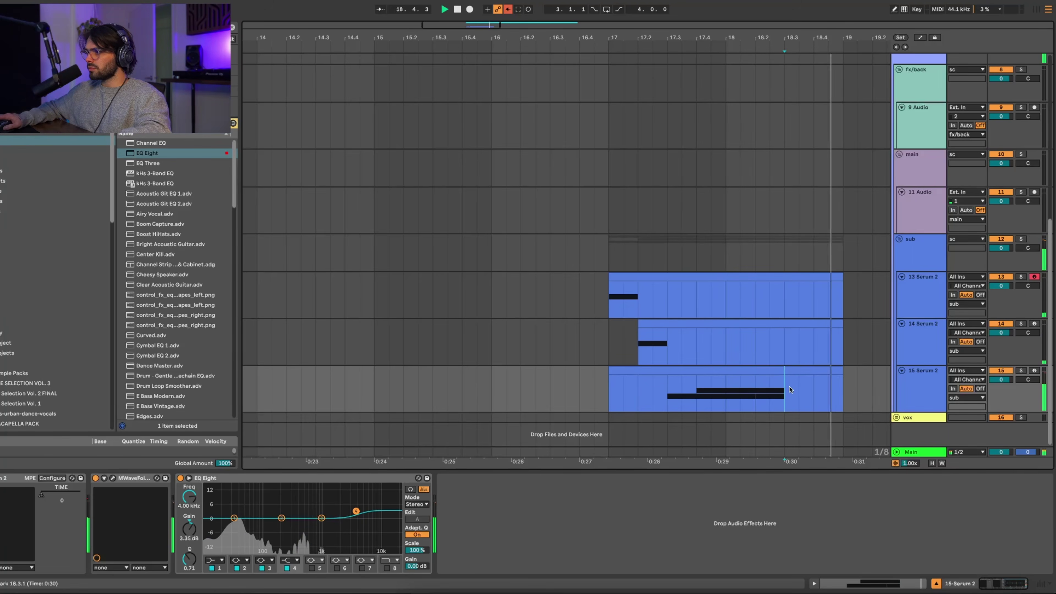
pyautogui.press('space')
pyautogui.rightClick(907, 383)
pyautogui.click(925, 146)
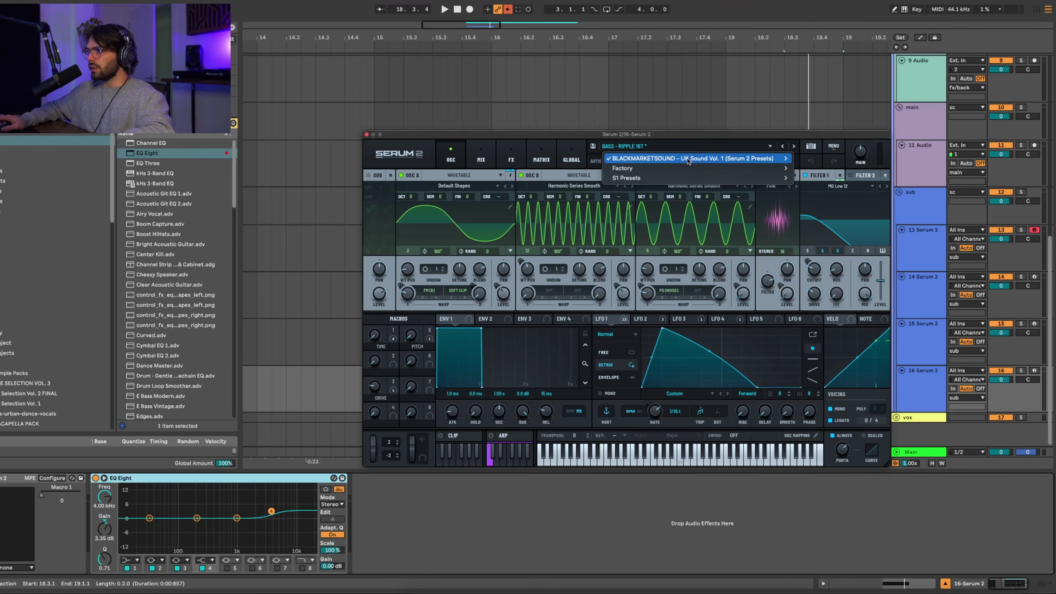
# Step: Load the SUB - Phat 808 preset on the fourth Serum 2 track and set its PITCH ATTACK macro to 44
pyautogui.moveTo(688, 162)
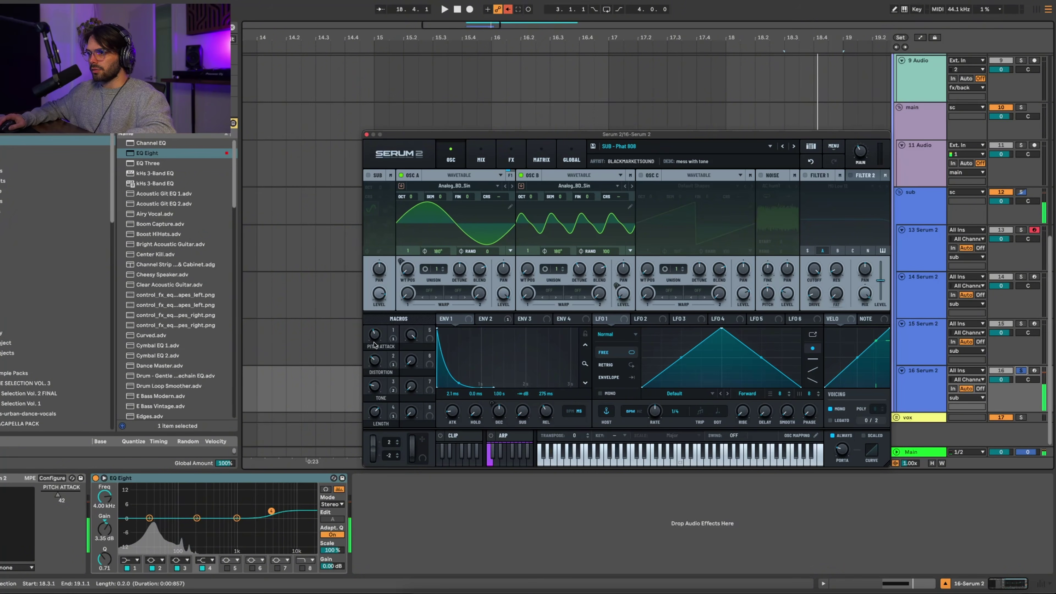
pyautogui.moveTo(375, 331); pyautogui.dragTo(376, 340)
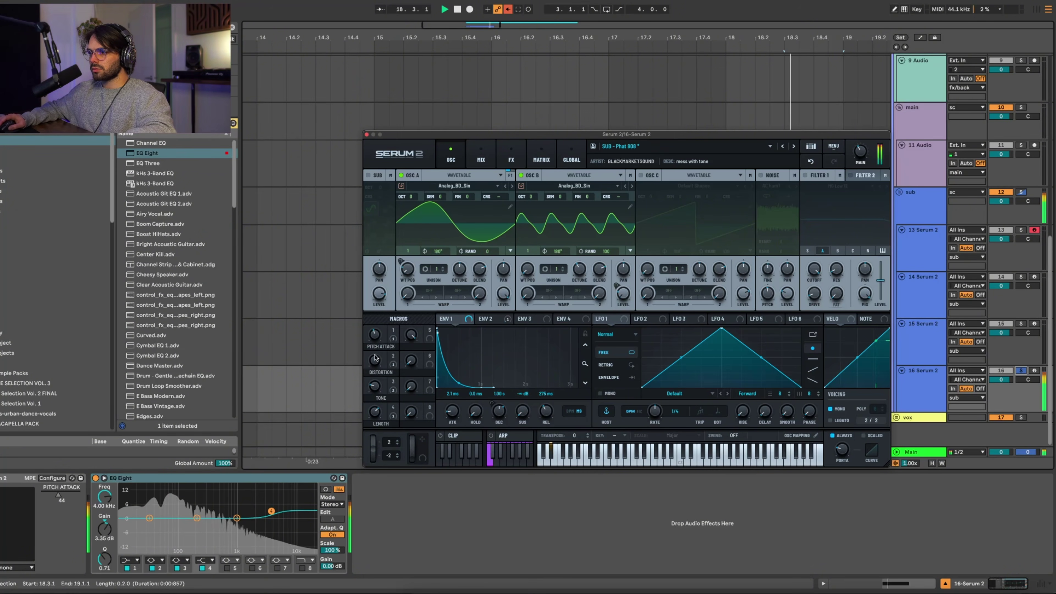
# Step: Fill the fourth Serum 2 track's clip with repeated D#0 notes, starting with one from 1.3 to 1.3.4
pyautogui.click(789, 369)
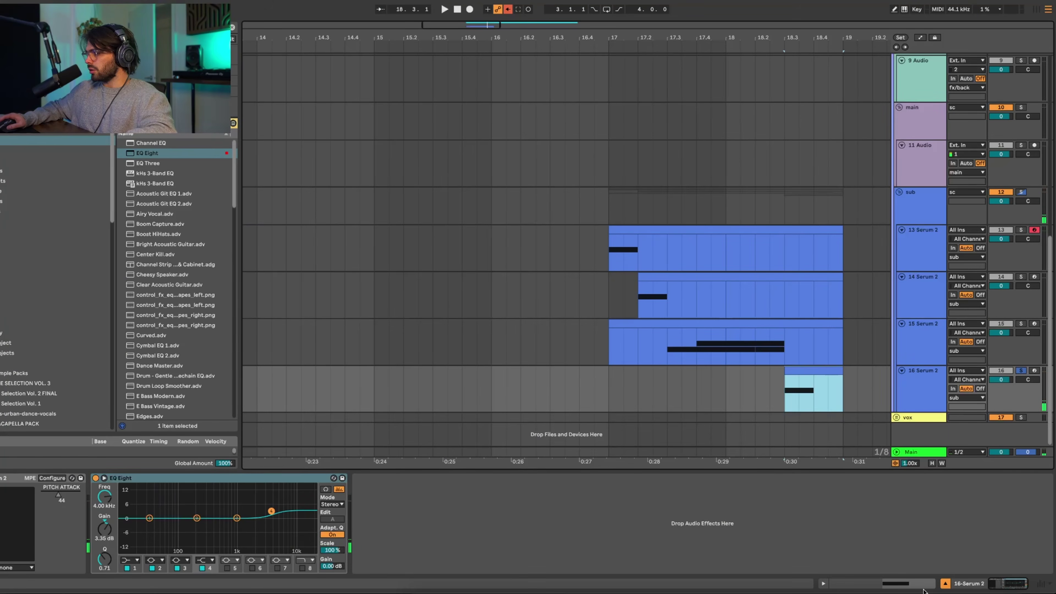
pyautogui.click(909, 583)
pyautogui.moveTo(569, 484); pyautogui.dragTo(544, 372)
pyautogui.press('Delete')
pyautogui.press('space')
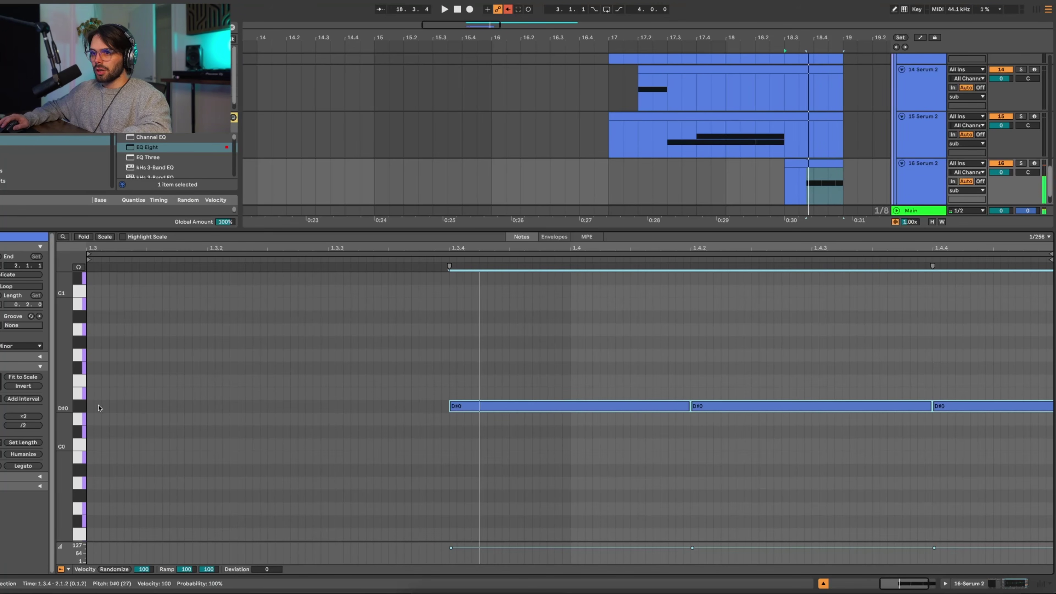
pyautogui.click(91, 411)
pyautogui.moveTo(90, 406); pyautogui.dragTo(400, 398)
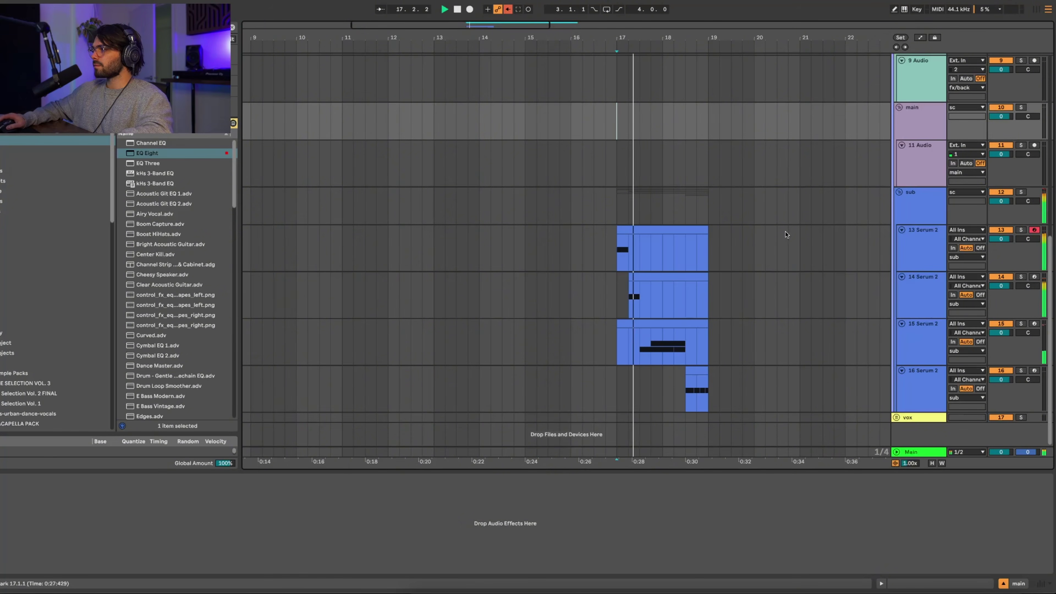
# Step: Add a Reverb with Dry/Wet at 0% to the second Serum 2 track and hide the automation lanes
pyautogui.click(614, 291)
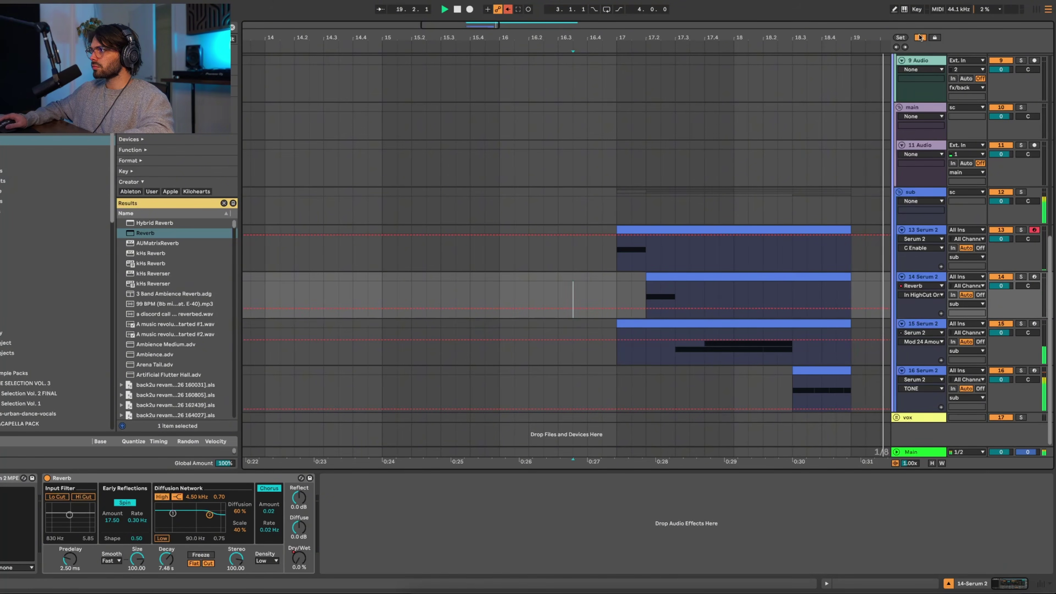
pyautogui.press('a')
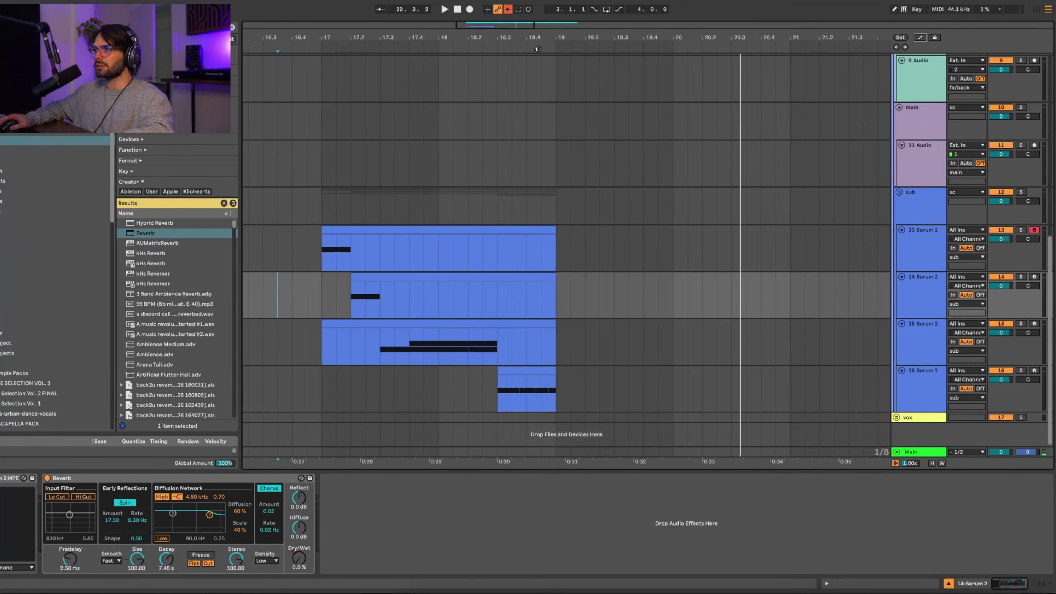
# Step: Add arrangement locators at bars 17 and 19 to mark the bassline section
pyautogui.rightClick(555, 48)
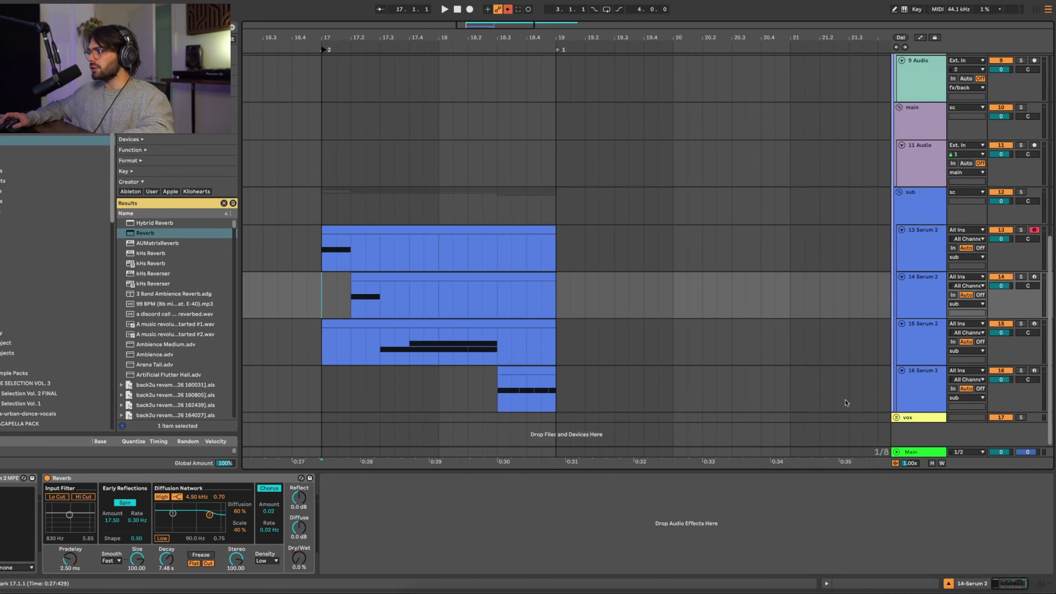
# Step: Duplicate the fourth Serum 2 track and fill the copy's clip from bar 19 with D#0 up to 1.4 and D0 from 1.4 to 2.2
pyautogui.rightClick(922, 391)
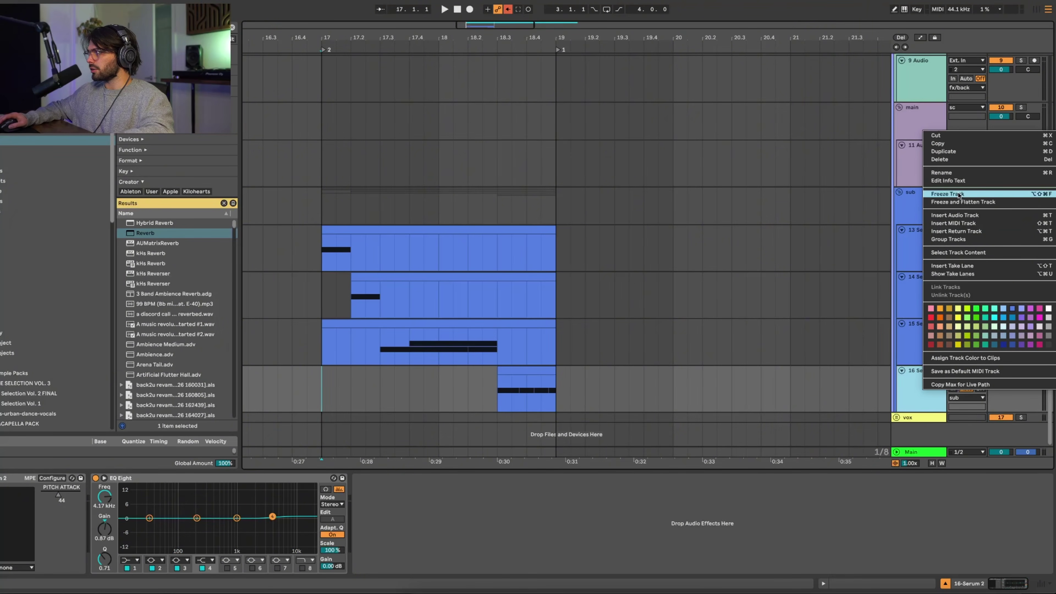
pyautogui.click(969, 224)
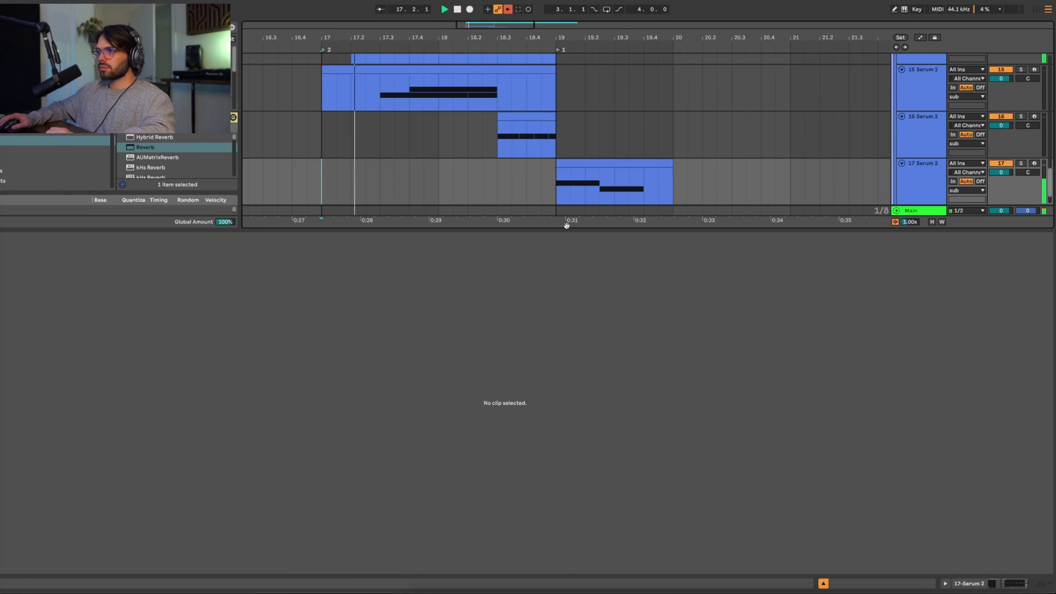
pyautogui.moveTo(567, 230); pyautogui.dragTo(589, 307)
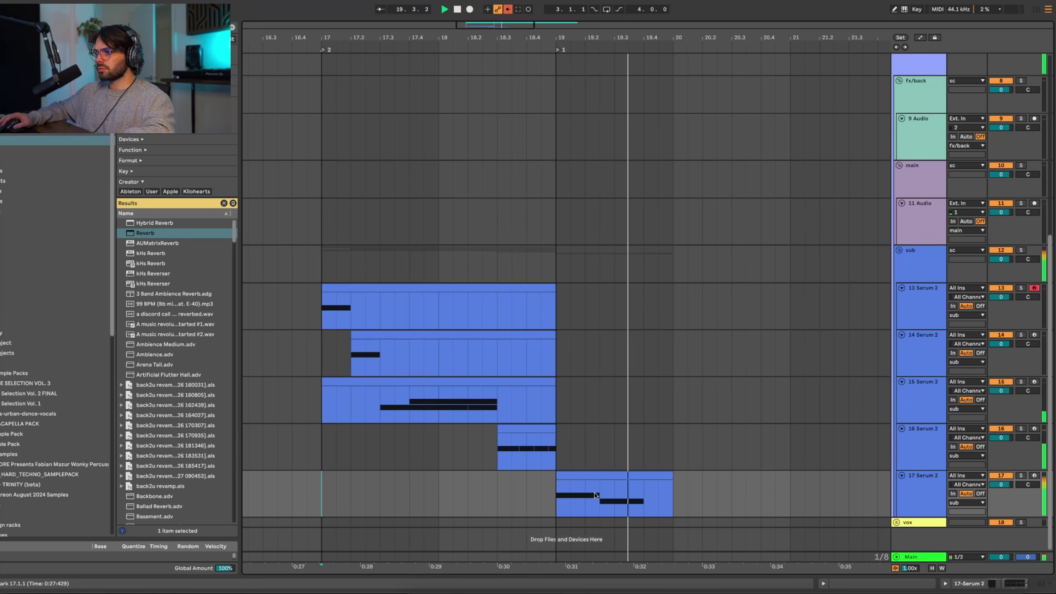
pyautogui.click(602, 479)
pyautogui.press('space')
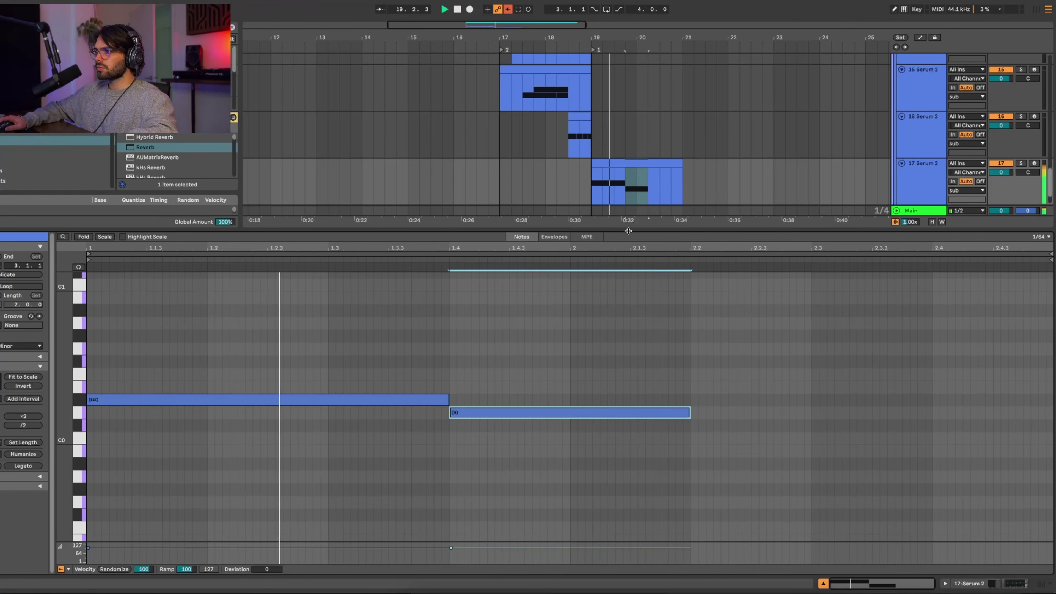
pyautogui.press('super+alt+l')
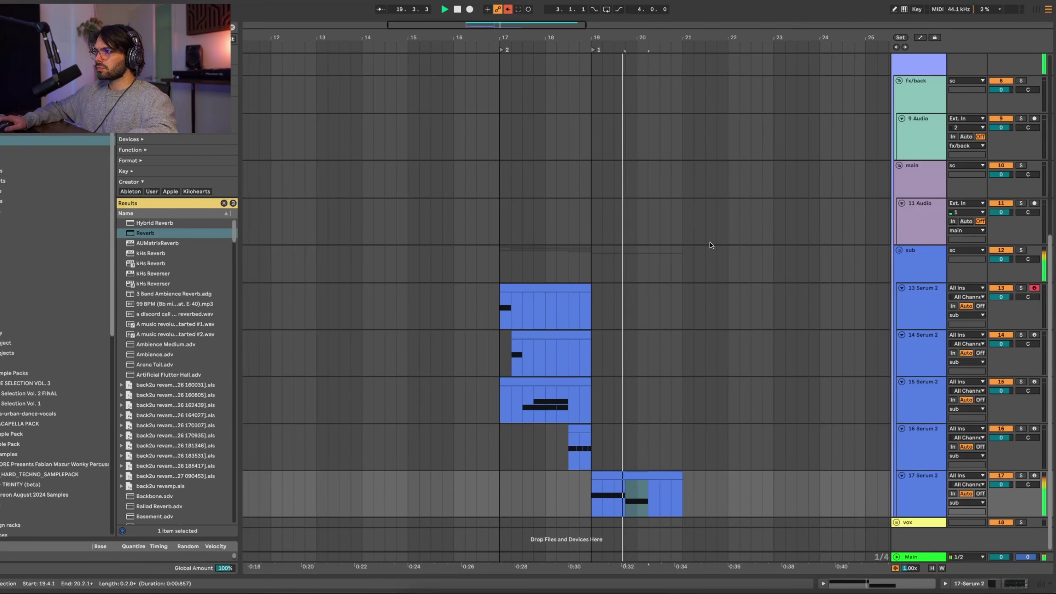
# Step: Duplicate the fifth Serum 2 track, start the copy's clip at 20.3, and browse its BLACKMARKETSOUND - UK Sound Vol. 1 presets
pyautogui.click(650, 498)
pyautogui.press('+')
pyautogui.press('+')
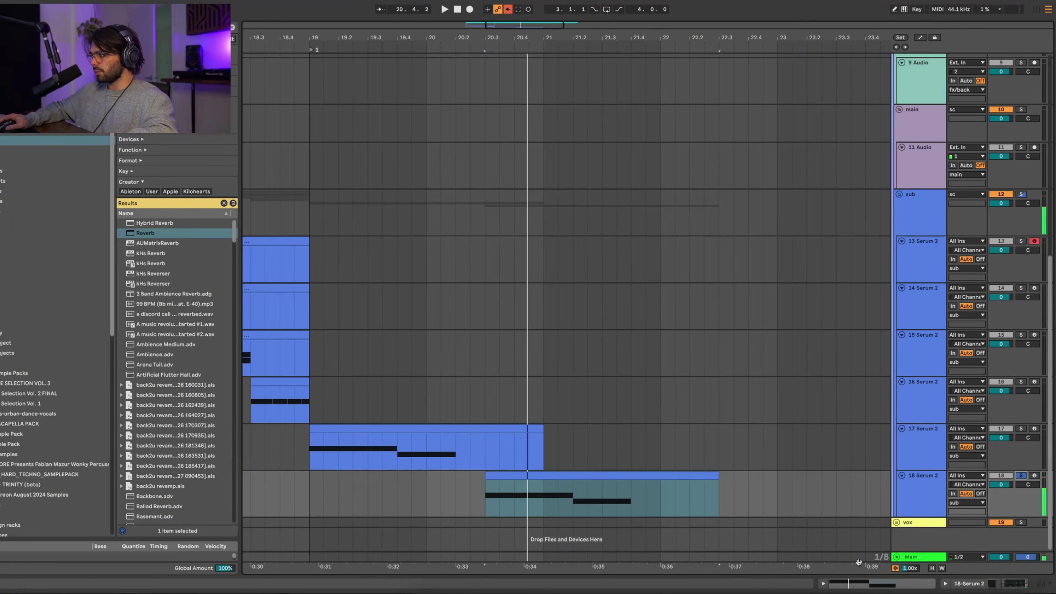
pyautogui.click(944, 584)
pyautogui.press('super+alt+p')
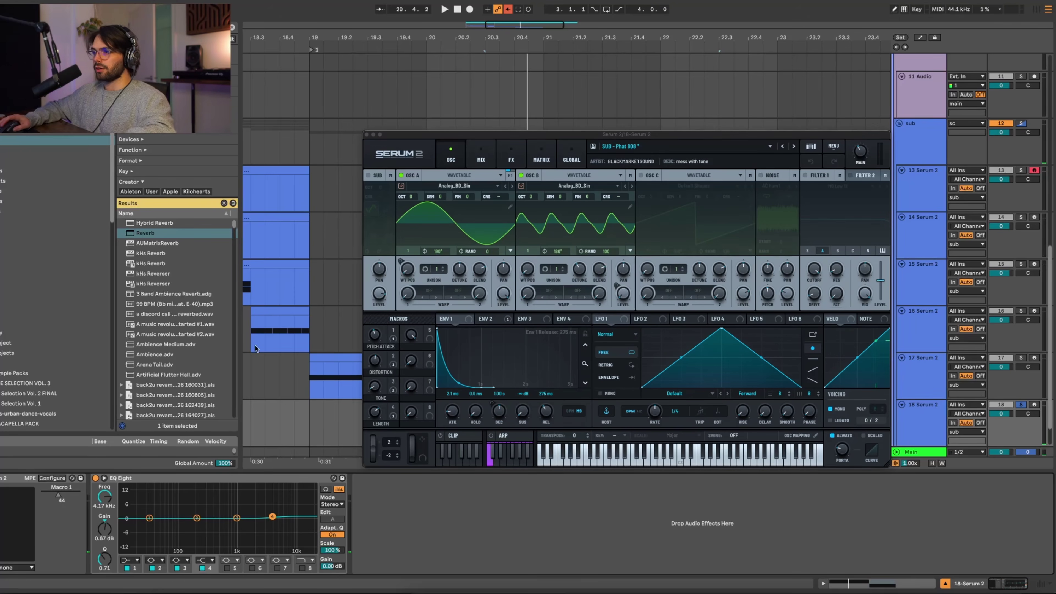
pyautogui.click(666, 144)
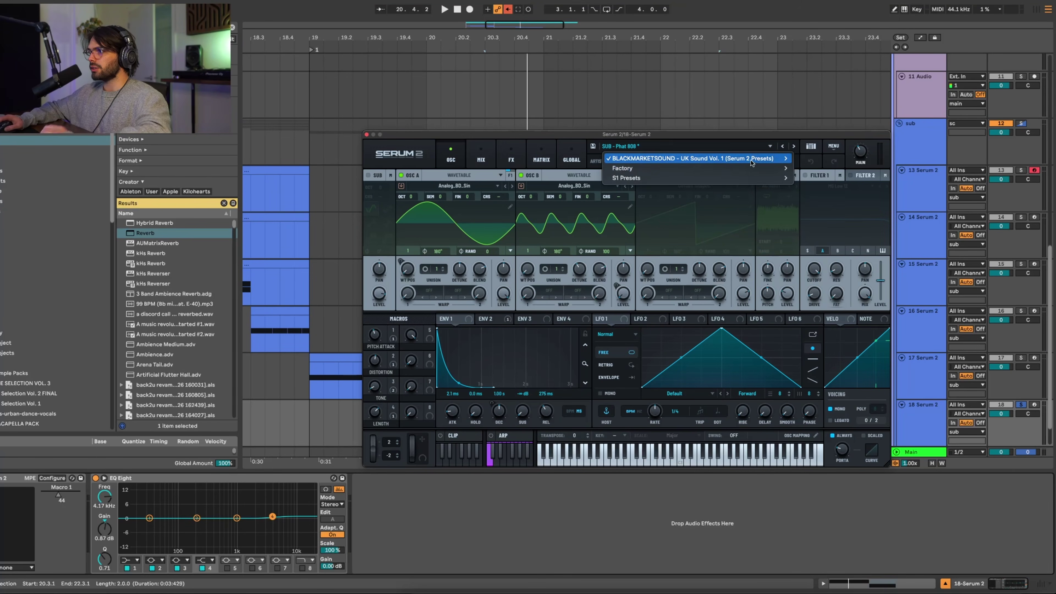
pyautogui.moveTo(698, 158)
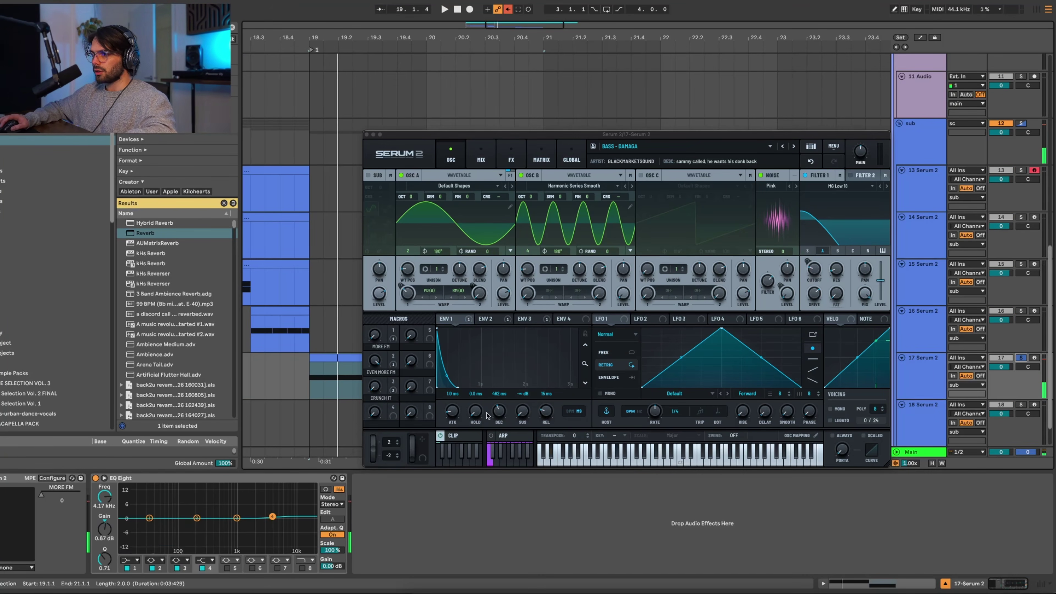
# Step: Set the Env 1 decay of the fifth Serum 2 track's BASS - DAMAGA preset to about 3.65 s and view OSC A's warp options
pyautogui.moveTo(498, 411); pyautogui.dragTo(507, 404)
pyautogui.moveTo(507, 404); pyautogui.dragTo(509, 401)
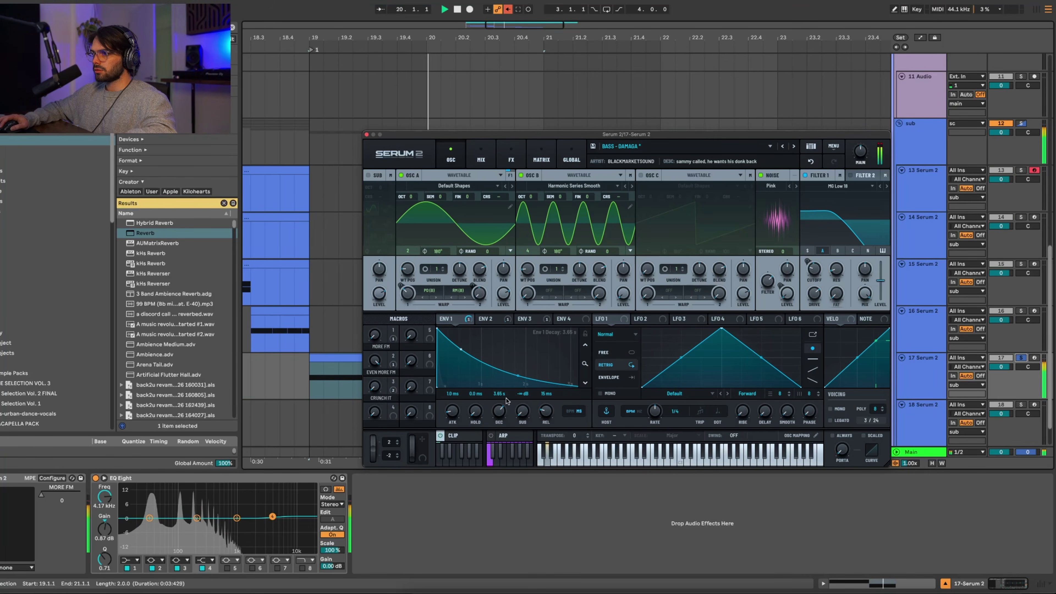
pyautogui.press('space')
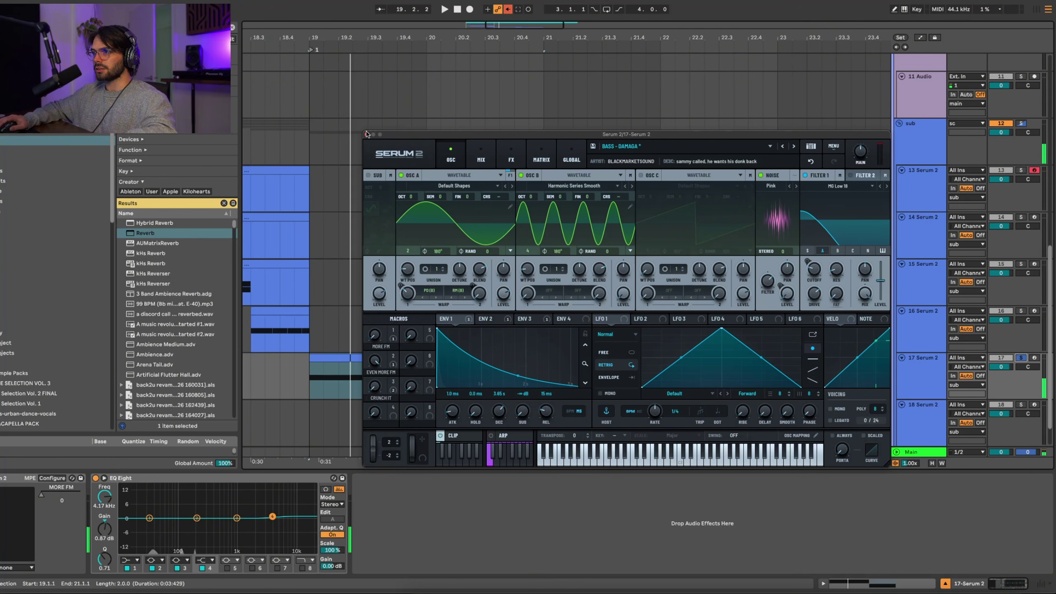
pyautogui.press('space')
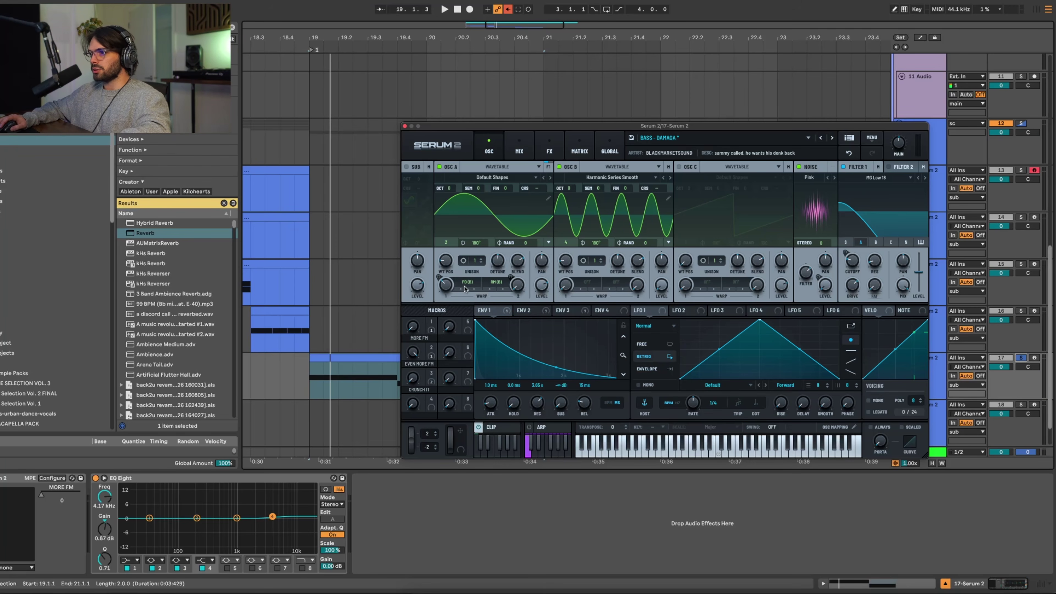
pyautogui.click(468, 285)
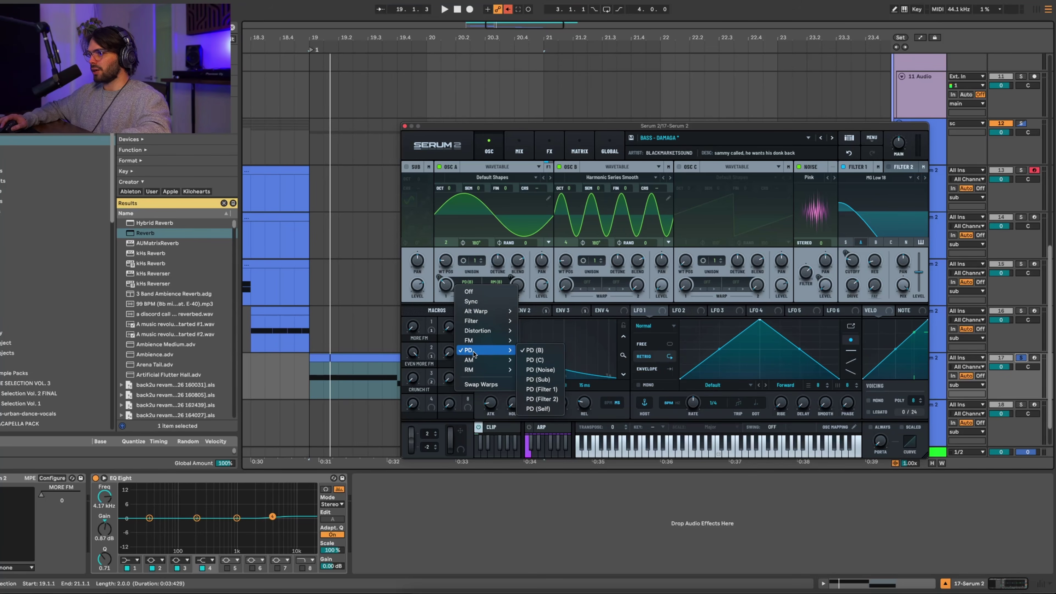
pyautogui.moveTo(475, 343)
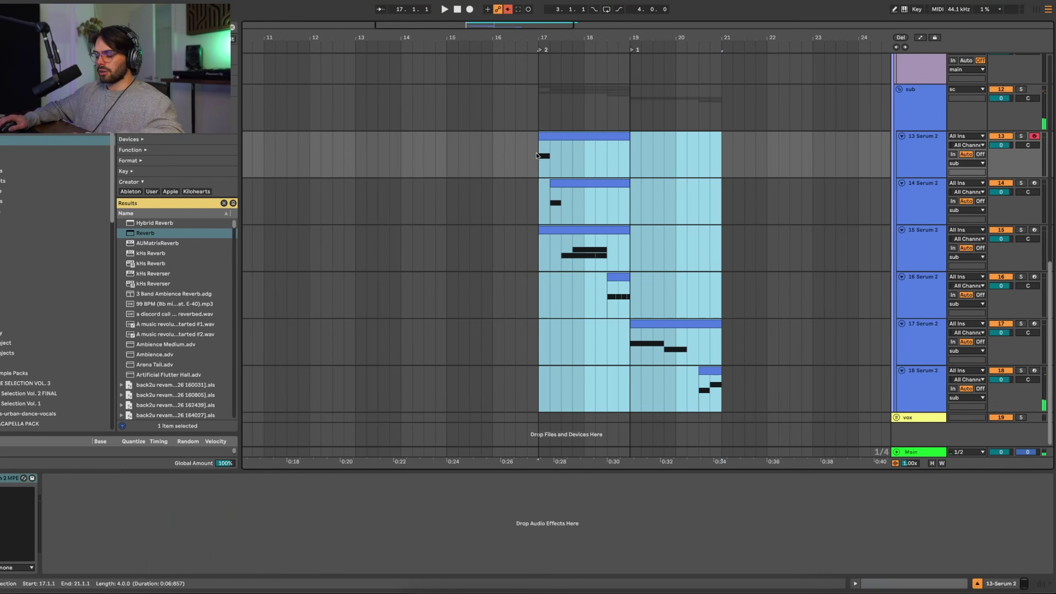
# Step: Duplicate the bars 17 to 21 bassline on all six Serum 2 tracks to bars 21 to 25 and add a locator at bar 25
pyautogui.press('super+d')
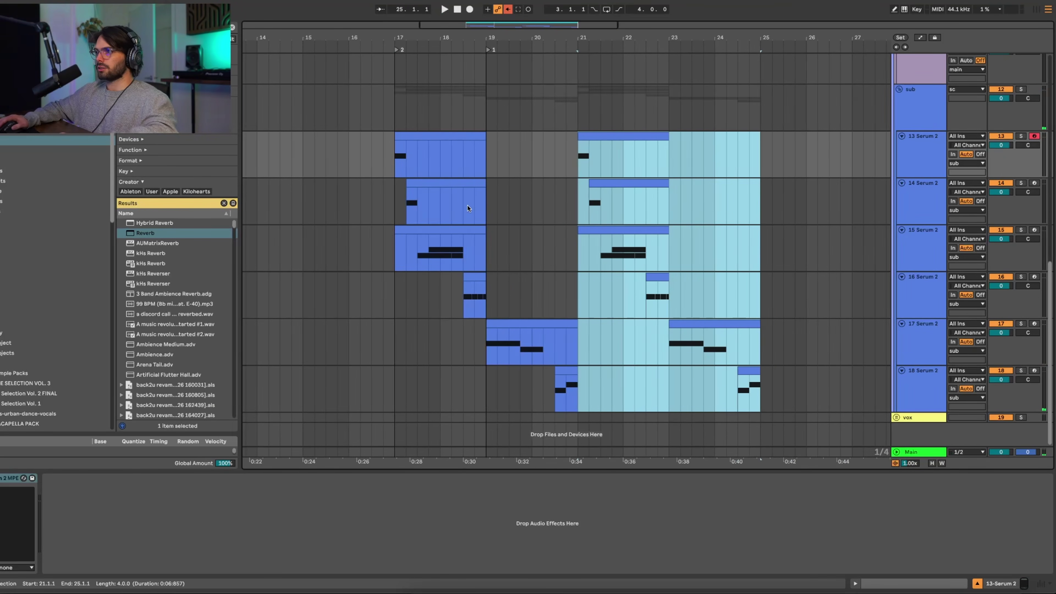
pyautogui.hscroll(-2, 467, 208)
pyautogui.click(441, 107)
pyautogui.press('space')
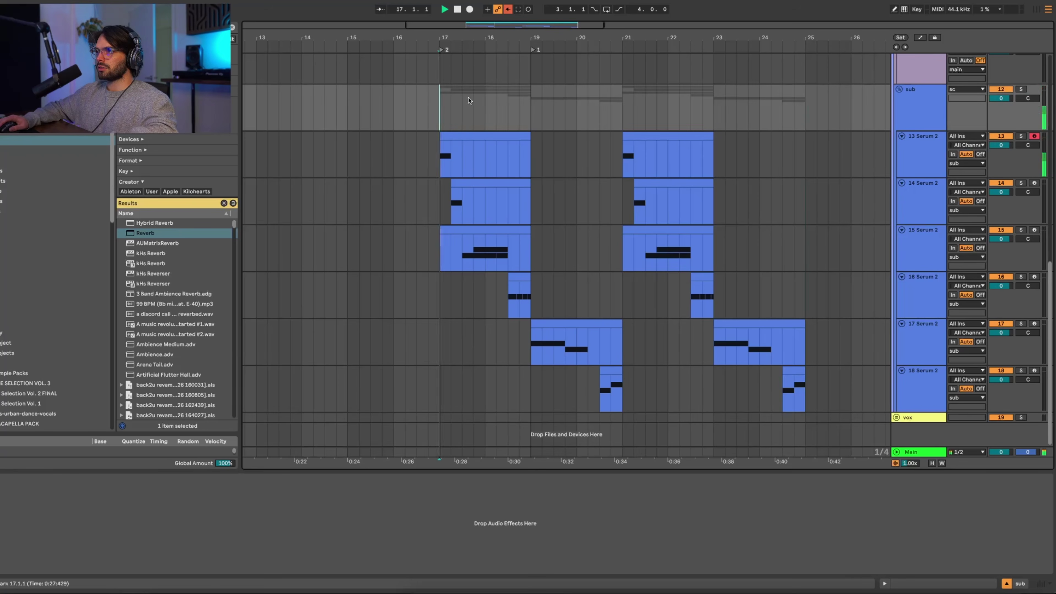
pyautogui.rightClick(804, 45)
pyautogui.click(816, 73)
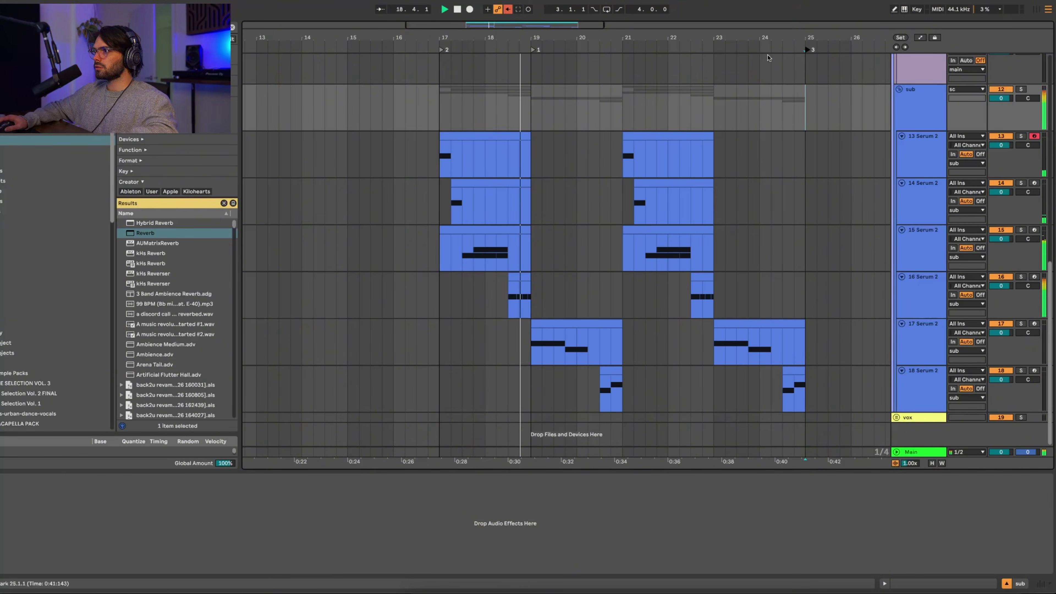
pyautogui.click(526, 339)
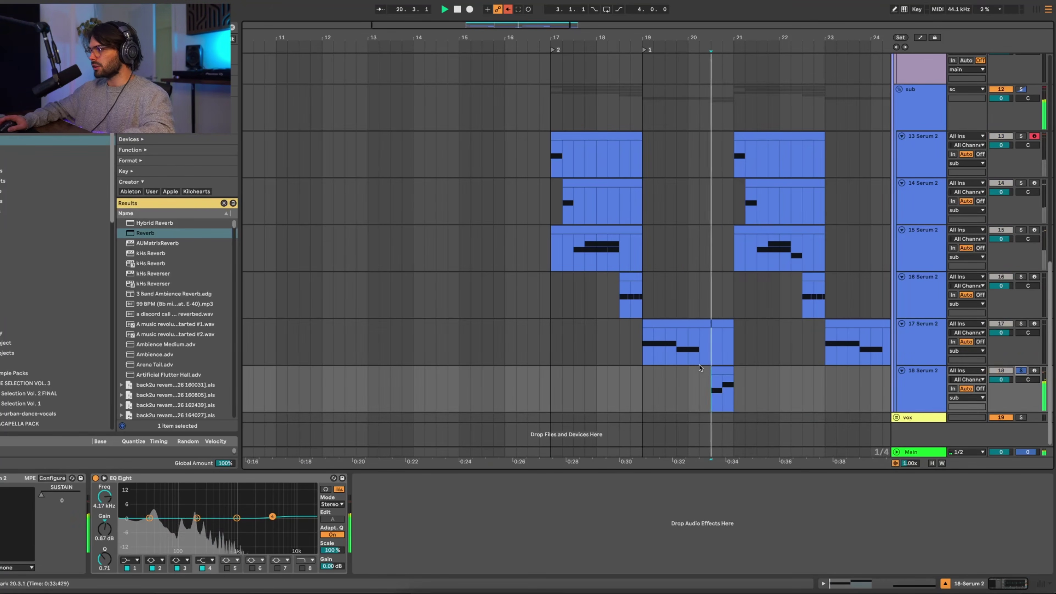
# Step: Audition the 20.3 clip on the sixth Serum 2 track while viewing its effects and trying the SUSTAIN macro at 63
pyautogui.click(723, 388)
pyautogui.press('space')
pyautogui.press('alt+super+p')
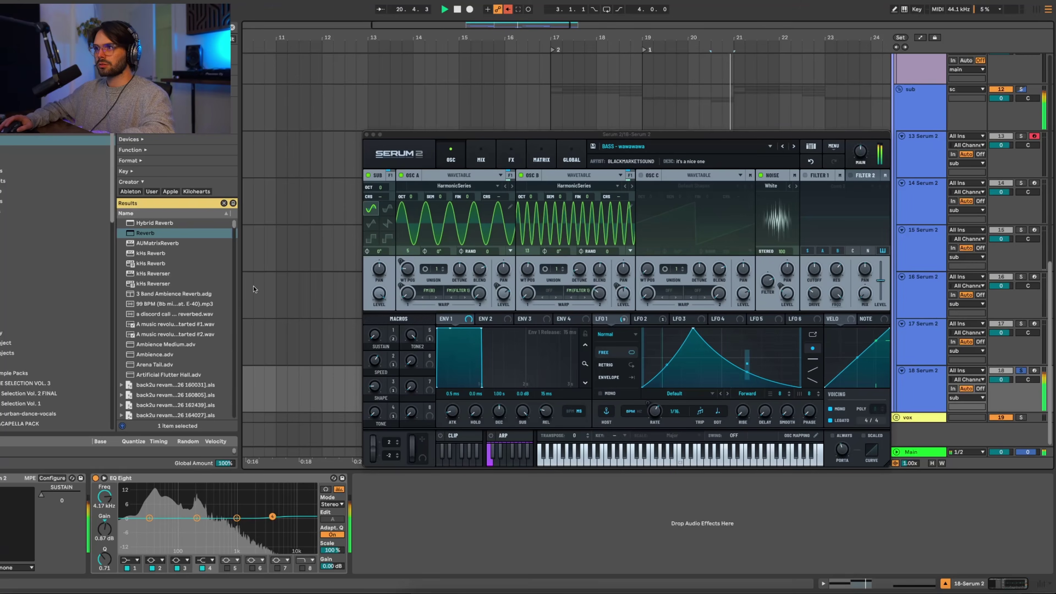
pyautogui.press('space')
pyautogui.press('space')
pyautogui.click(510, 154)
pyautogui.press('space')
pyautogui.press('space')
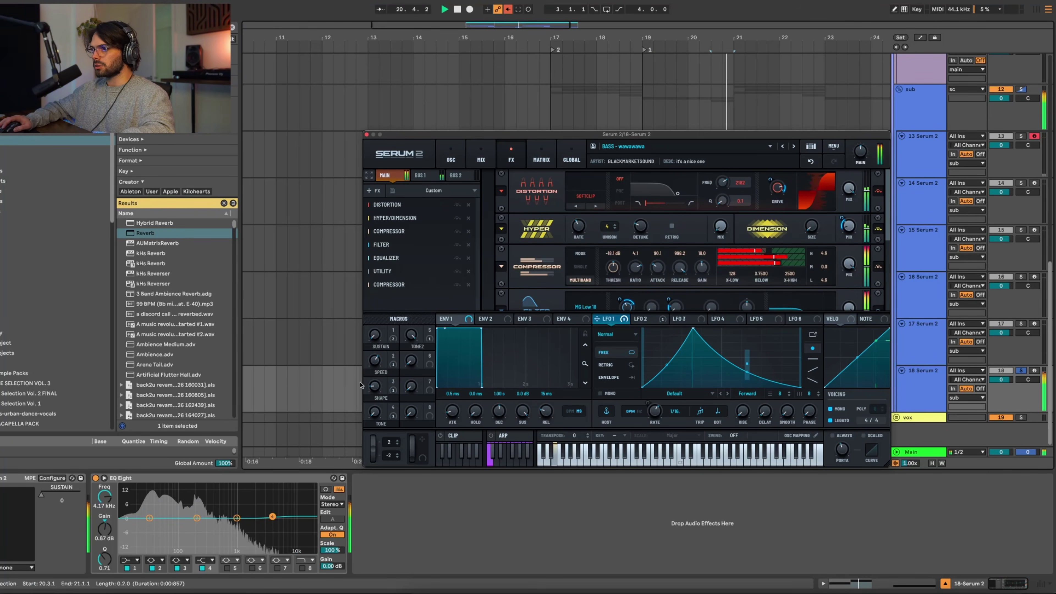
pyautogui.press('space')
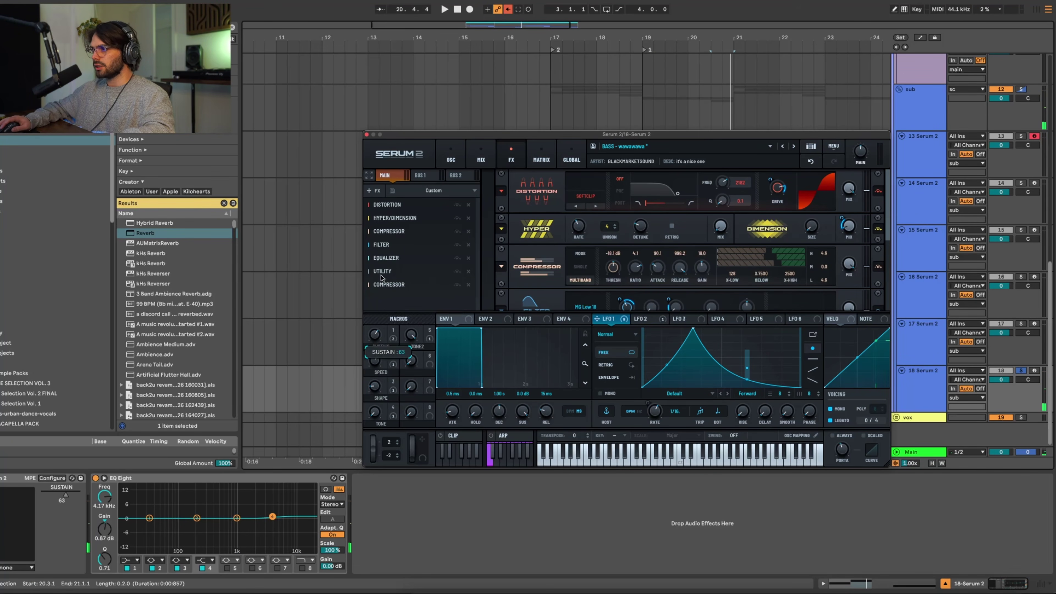
pyautogui.click(366, 134)
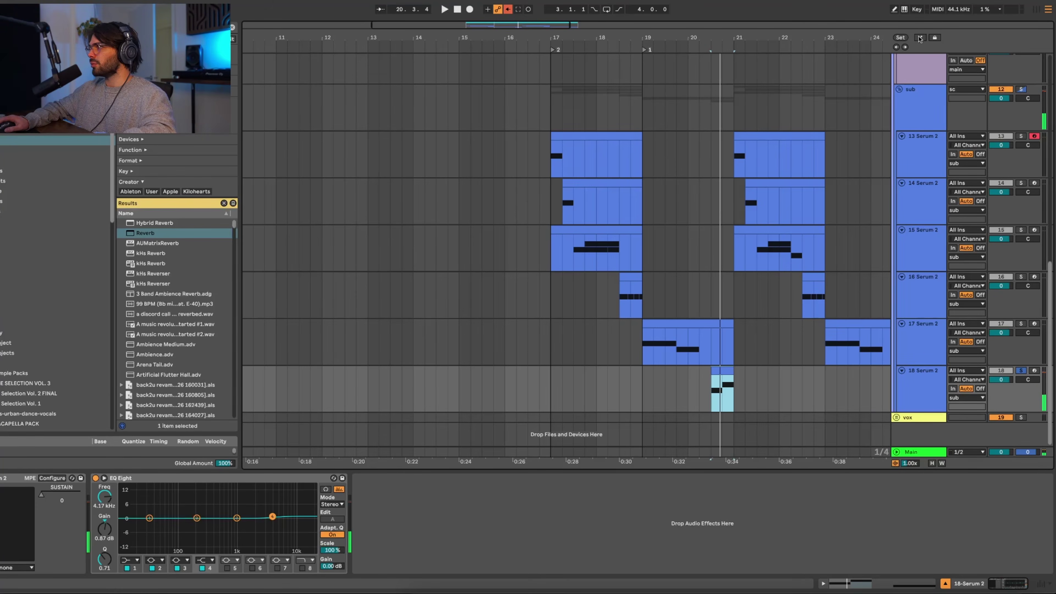
# Step: Automate the sixth Serum 2 track's SUSTAIN macro to rise from 0 to 55 between 20.3 and bar 21, play it back, and hide the automation lanes
pyautogui.click(919, 38)
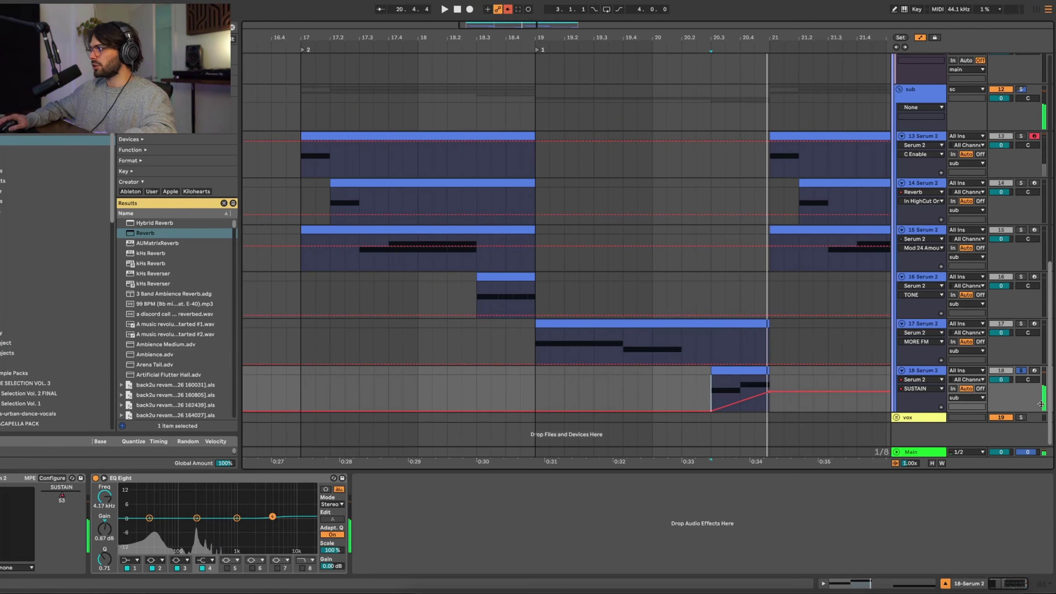
pyautogui.click(695, 389)
pyautogui.press('space')
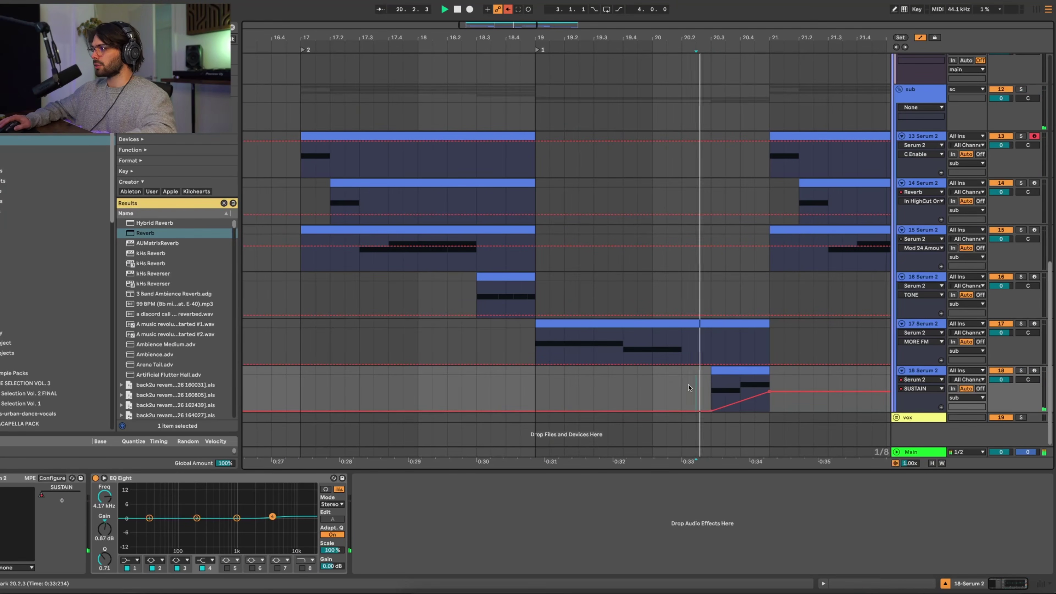
pyautogui.scroll(-3, 695, 389)
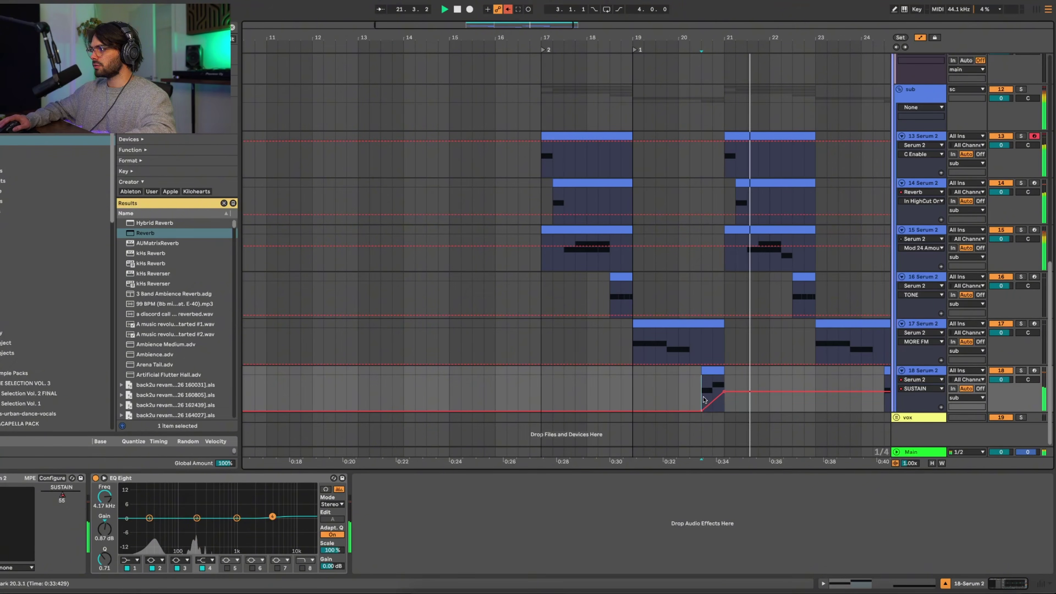
pyautogui.press('space')
pyautogui.click(563, 293)
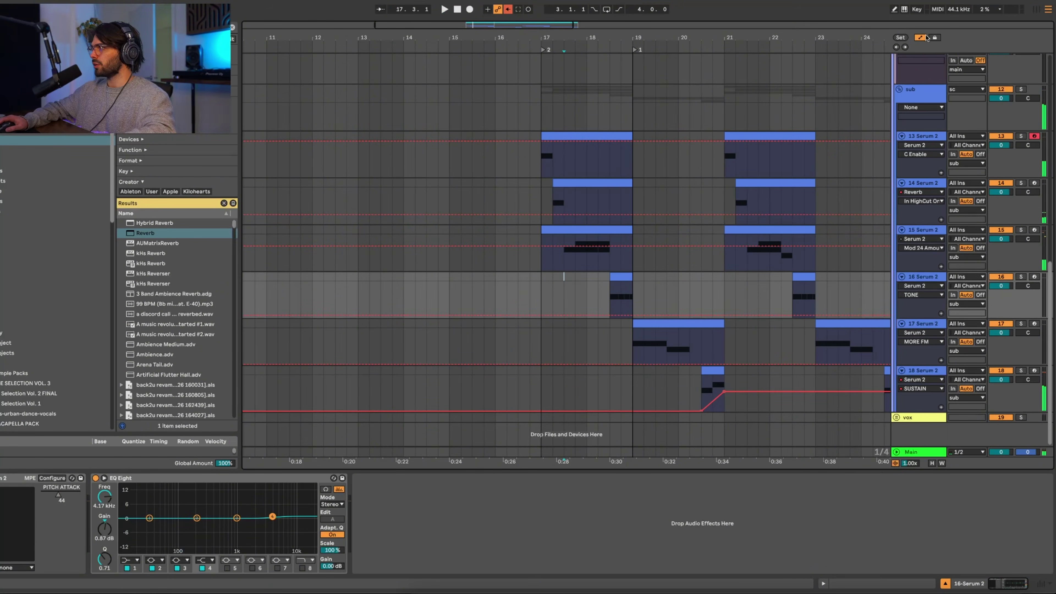
pyautogui.click(924, 38)
# Step: Add a Reverb to the sixth Serum 2 track and automate its Dry/Wet in a curve rising from 0% to the clip's end at bar 21
pyautogui.scroll(5, 594, 220)
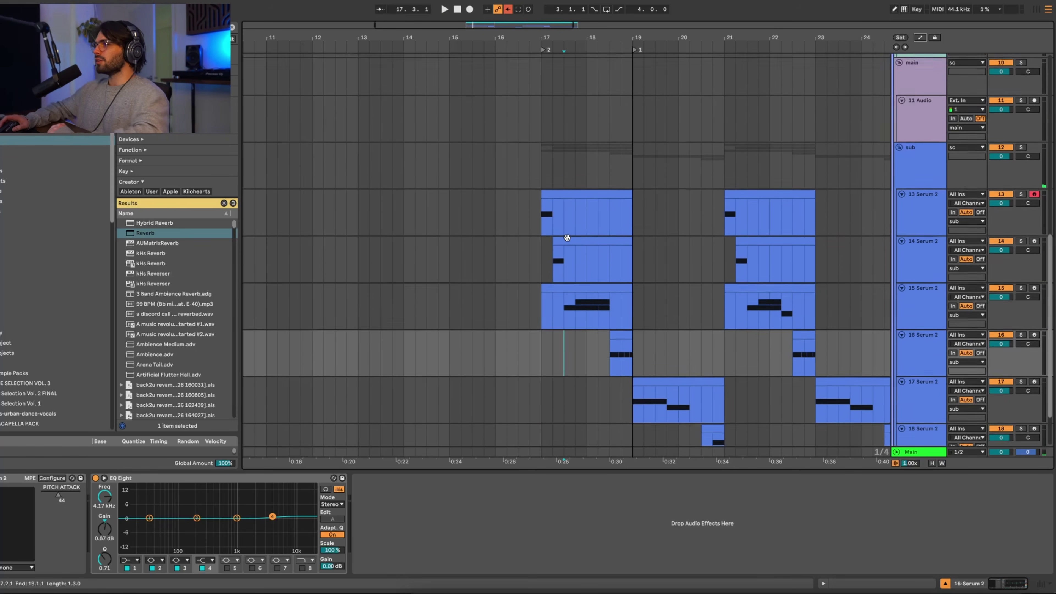
pyautogui.scroll(2, 567, 238)
pyautogui.click(540, 198)
pyautogui.scroll(-6, 592, 232)
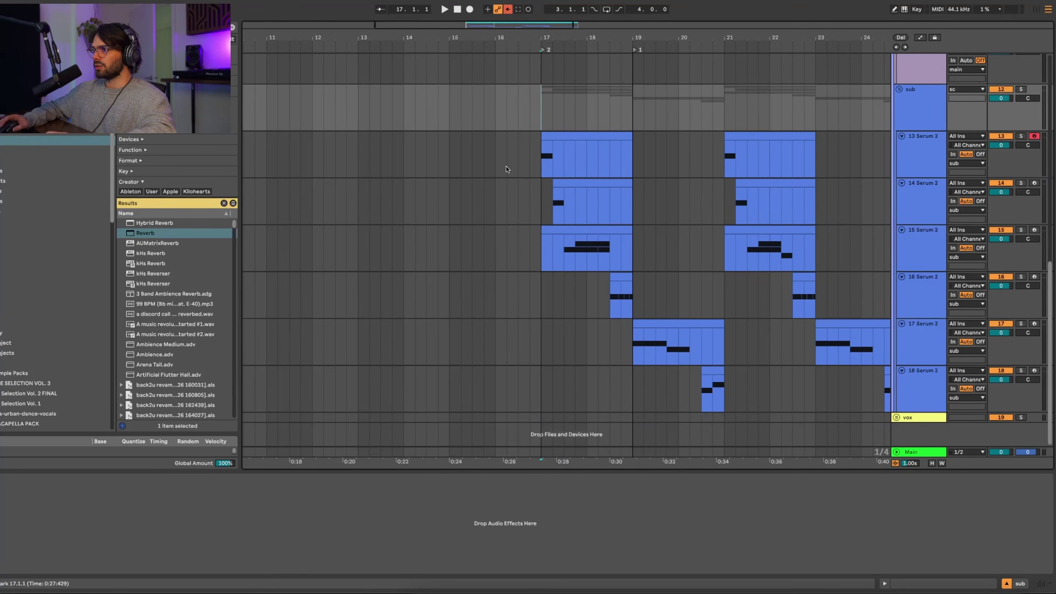
pyautogui.click(555, 205)
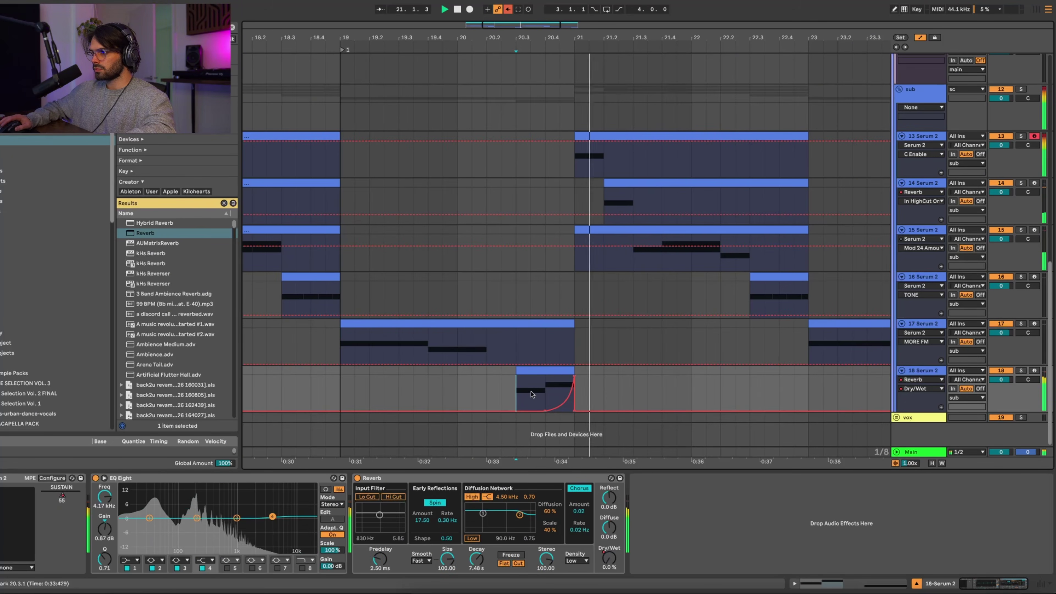
# Step: Split the bar 21 clip onto a duplicate of the first Serum 2 track and set the duplicate's OSC B semitone tuning to +4
pyautogui.rightClick(907, 160)
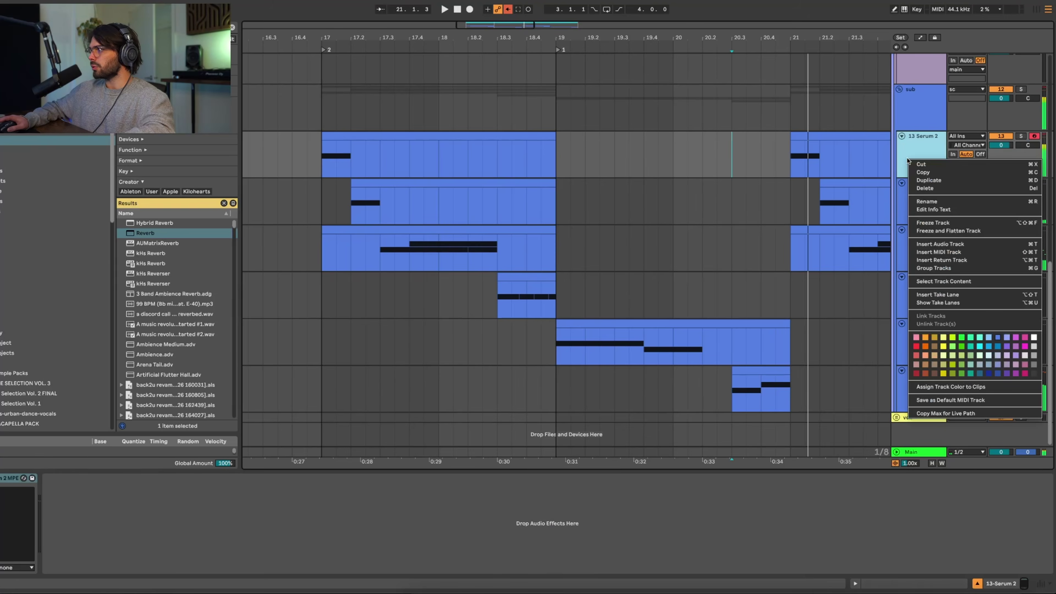
pyautogui.click(931, 185)
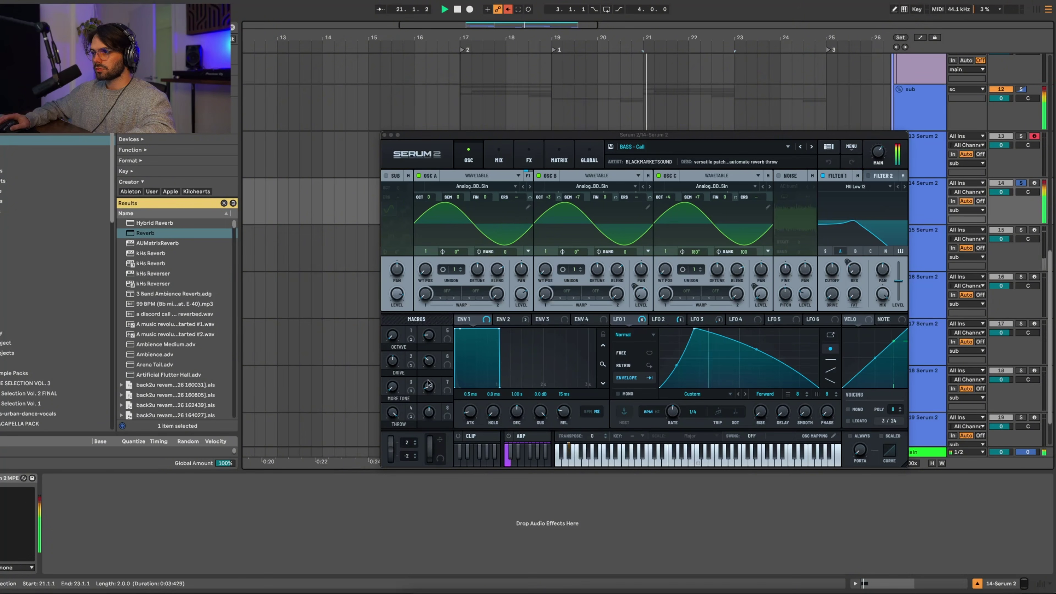
pyautogui.moveTo(389, 347); pyautogui.dragTo(400, 312)
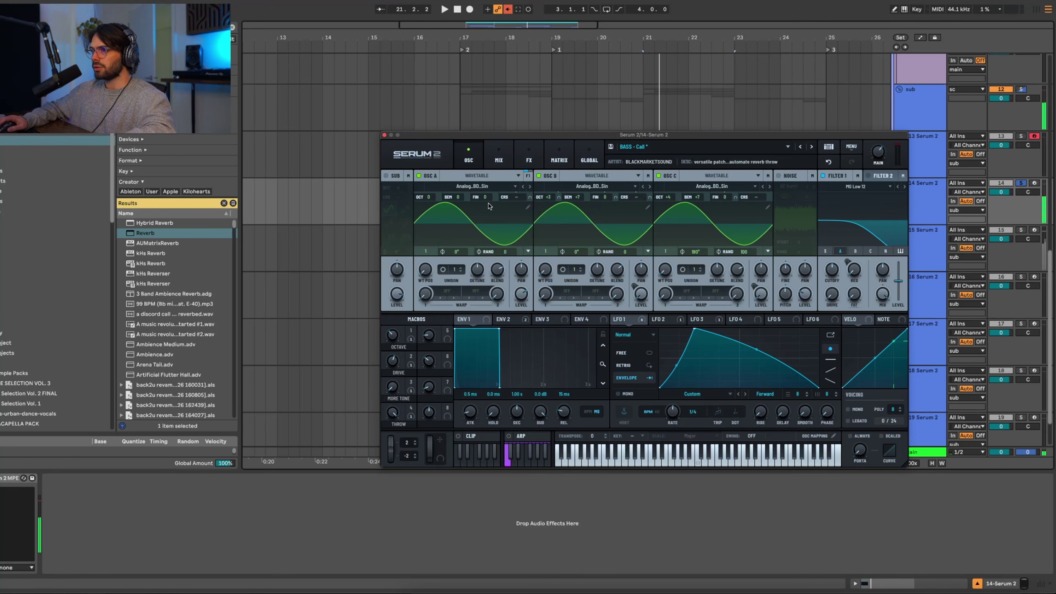
pyautogui.moveTo(579, 210); pyautogui.dragTo(580, 213)
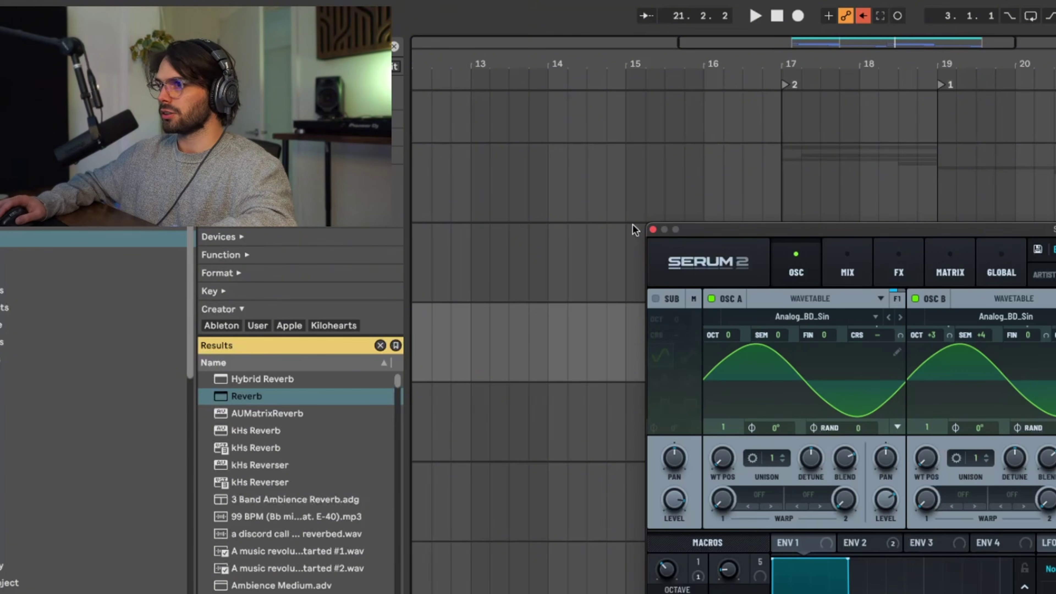
pyautogui.click(652, 229)
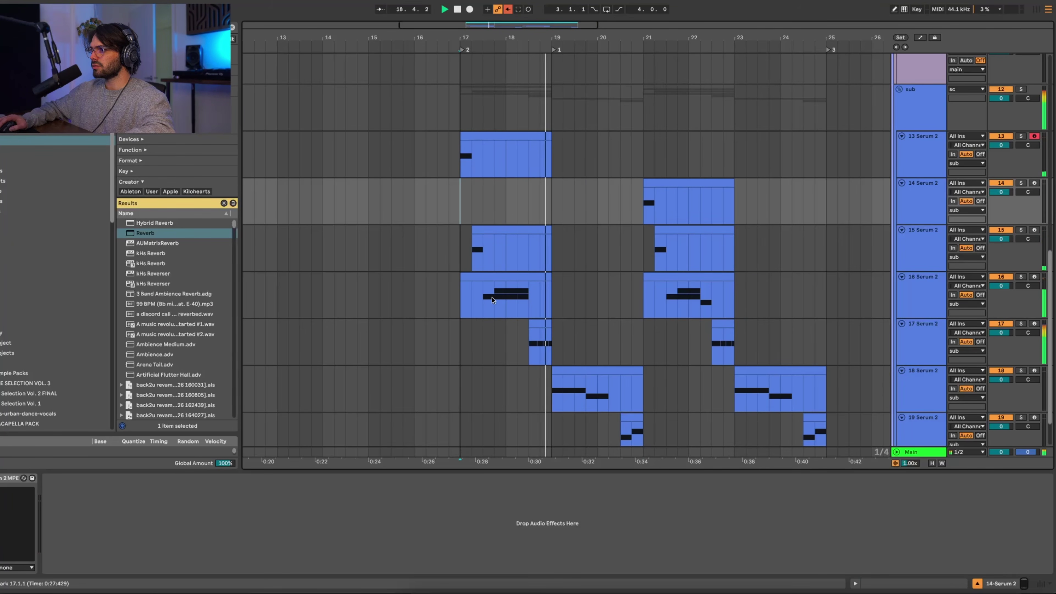
pyautogui.scroll(-2, 511, 306)
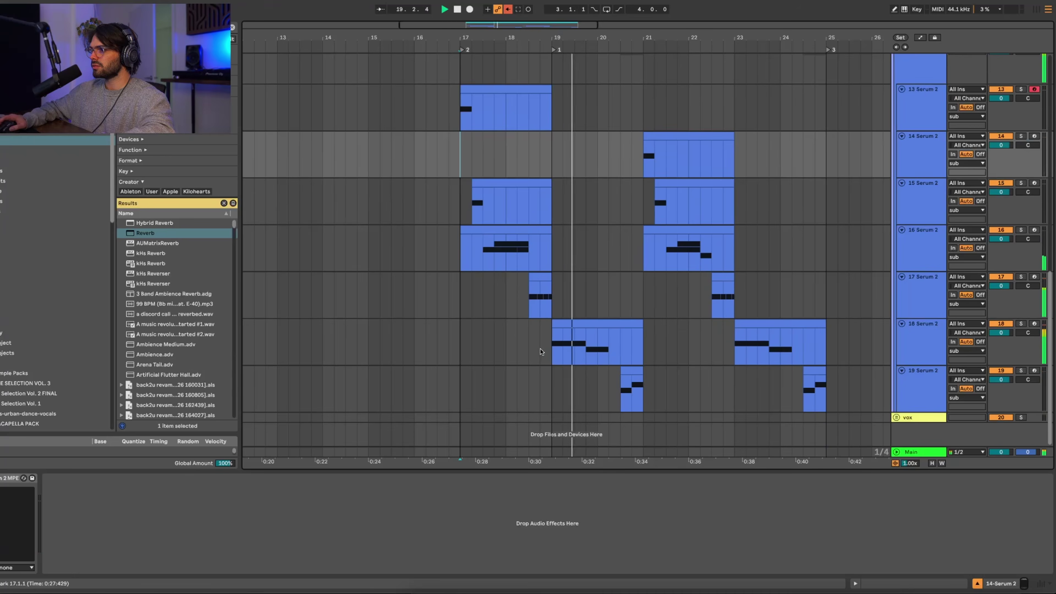
# Step: Duplicate Serum 2 track 18, load the BASS - 2 GOOD 4 U preset on the duplicate and keep only a short clip from 20.2 to 20.3
pyautogui.click(556, 349)
pyautogui.rightClick(913, 332)
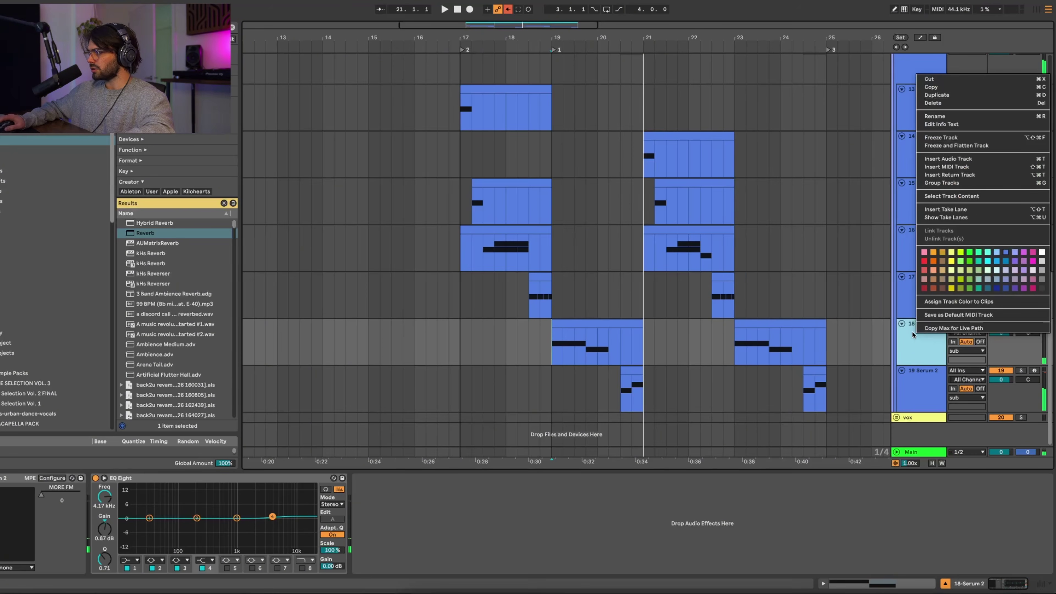
pyautogui.click(937, 95)
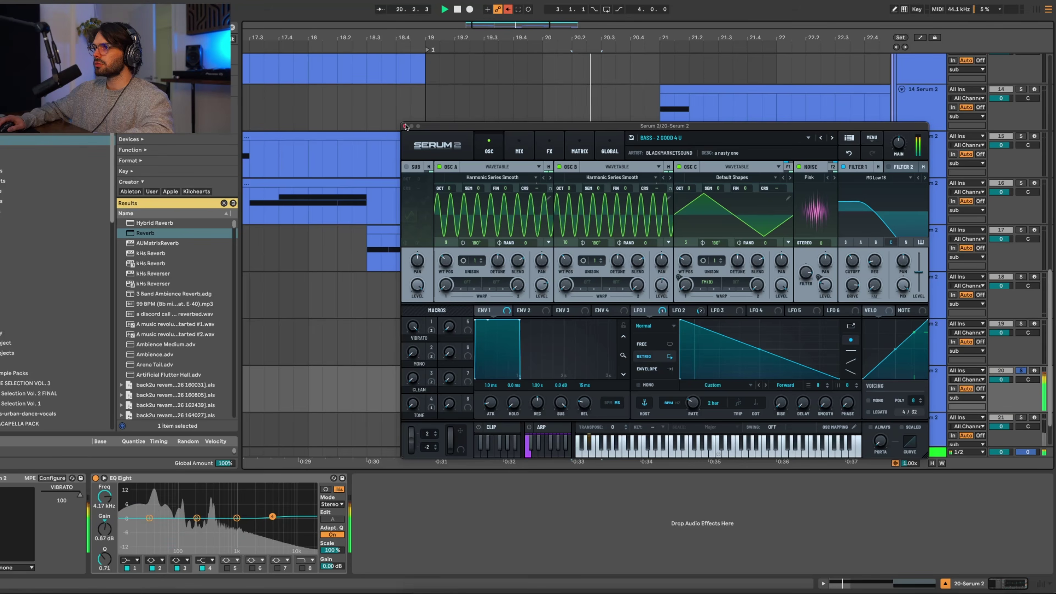
pyautogui.click(406, 126)
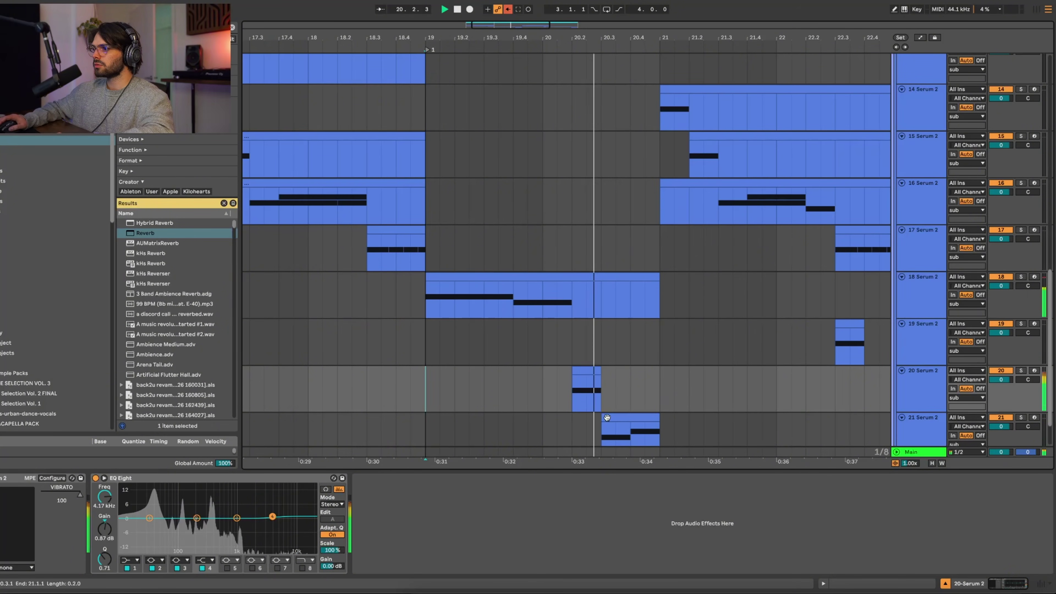
pyautogui.click(585, 370)
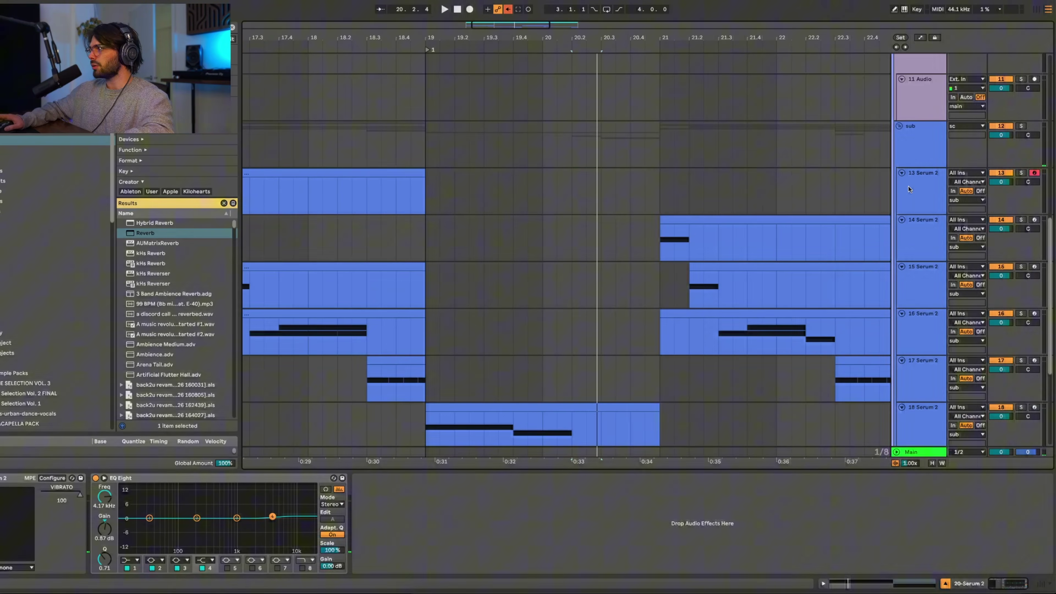
# Step: Add the Multiband Compression preset to the sub group track
pyautogui.click(912, 150)
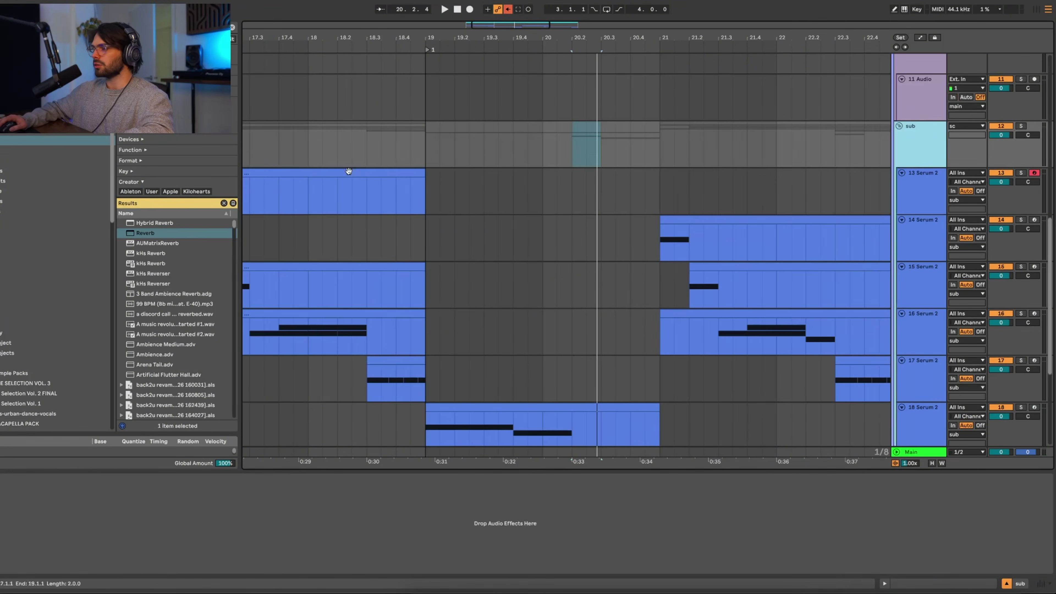
pyautogui.click(381, 146)
pyautogui.hscroll(-4, 381, 145)
pyautogui.press('super+f')
pyautogui.write('multiband')
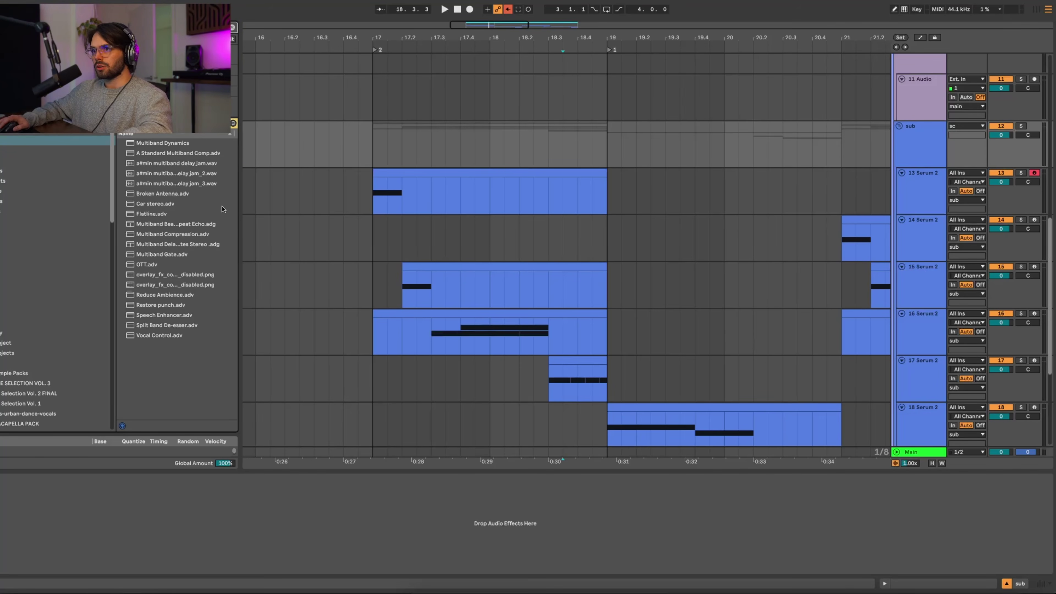
pyautogui.doubleClick(194, 234)
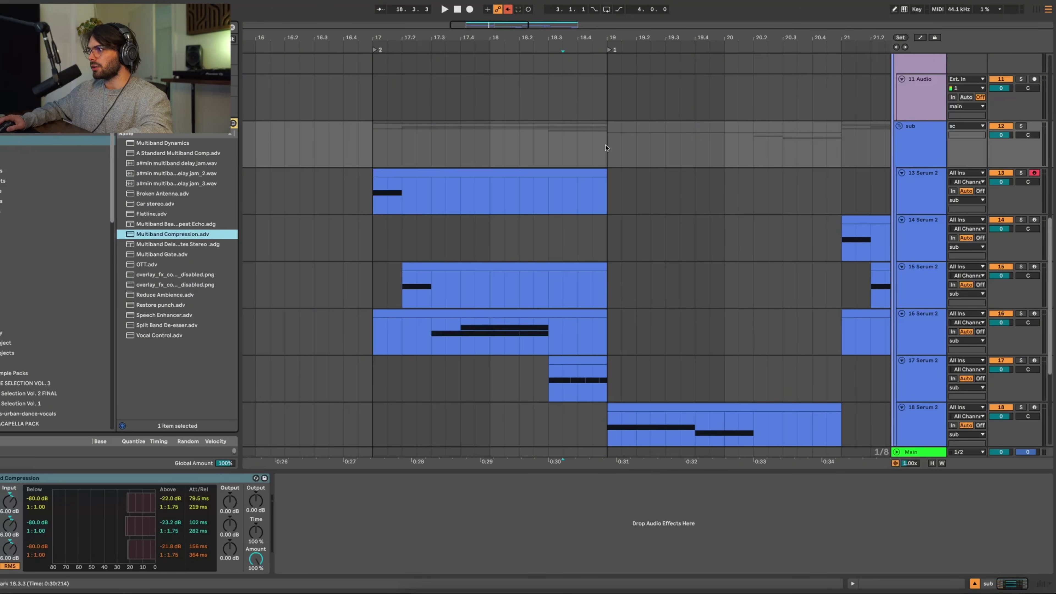
# Step: Add a Glue Compressor after the multiband compression on the sub group and lower its threshold during playback
pyautogui.press('space')
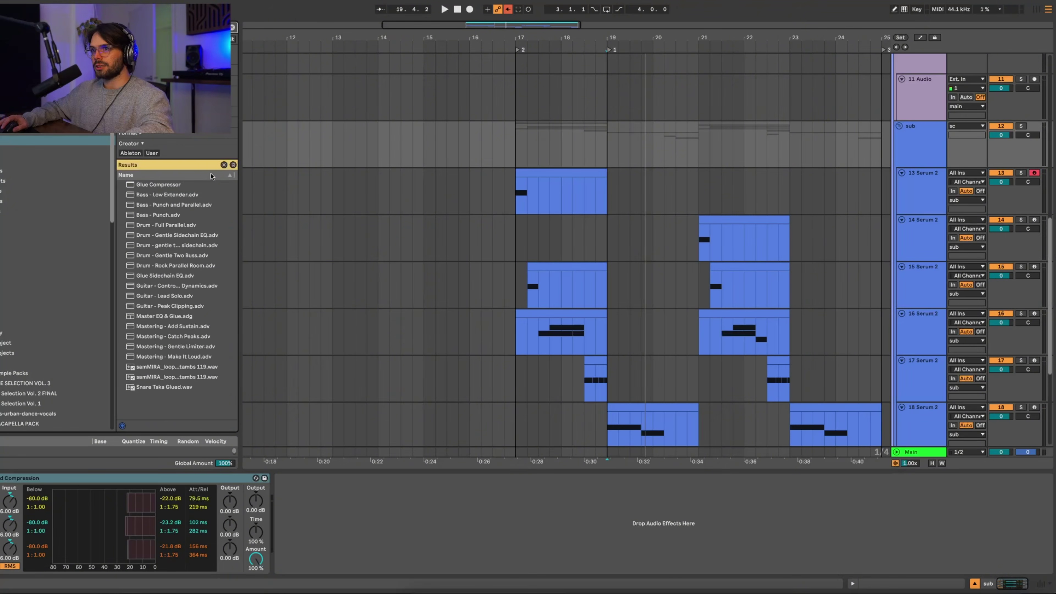
pyautogui.doubleClick(217, 185)
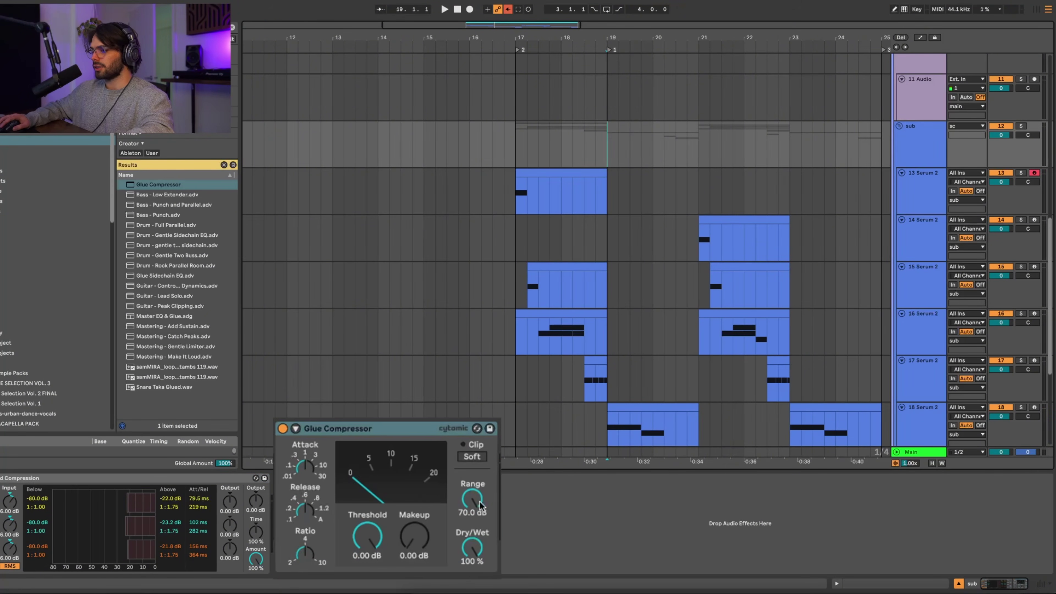
pyautogui.press('space')
pyautogui.moveTo(385, 520); pyautogui.dragTo(384, 534)
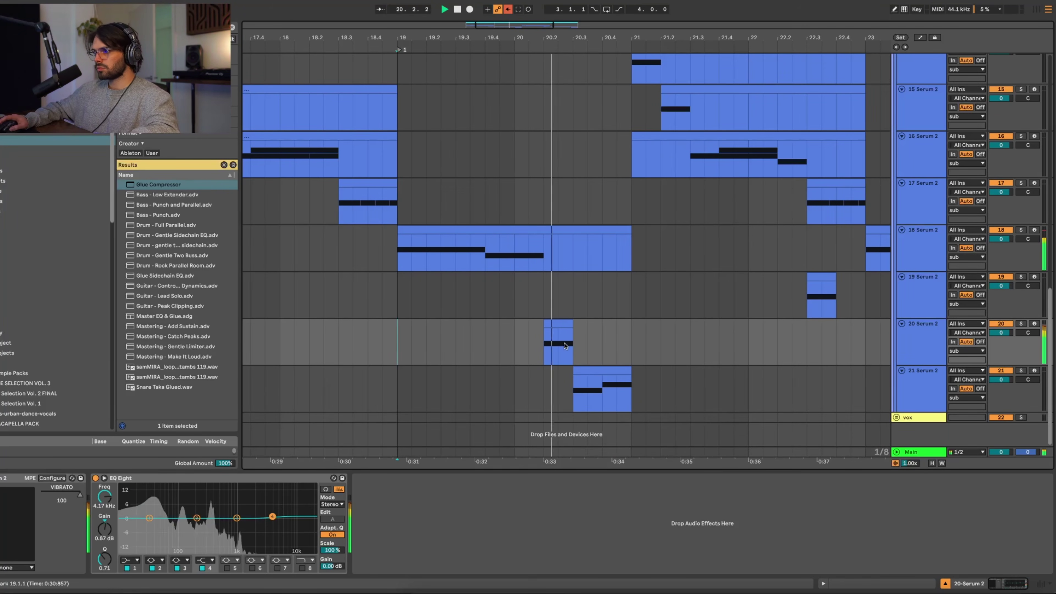
# Step: Load the BASS - 100 in 1 (part 2) preset into the 20.2 clip's Serum 2 and solo its track
pyautogui.click(564, 323)
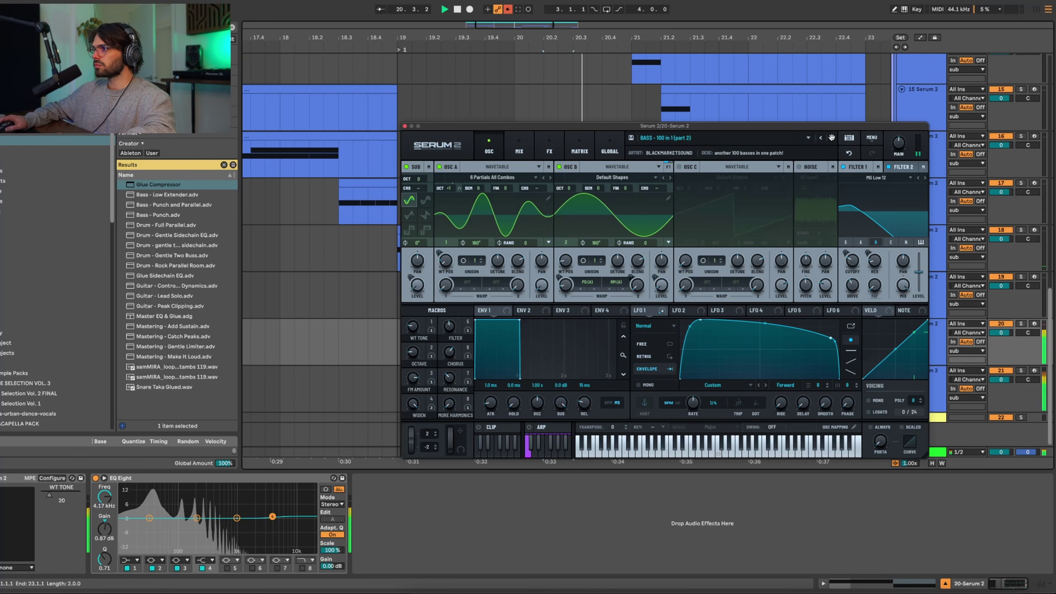
pyautogui.press('space')
pyautogui.moveTo(601, 126); pyautogui.dragTo(580, 105)
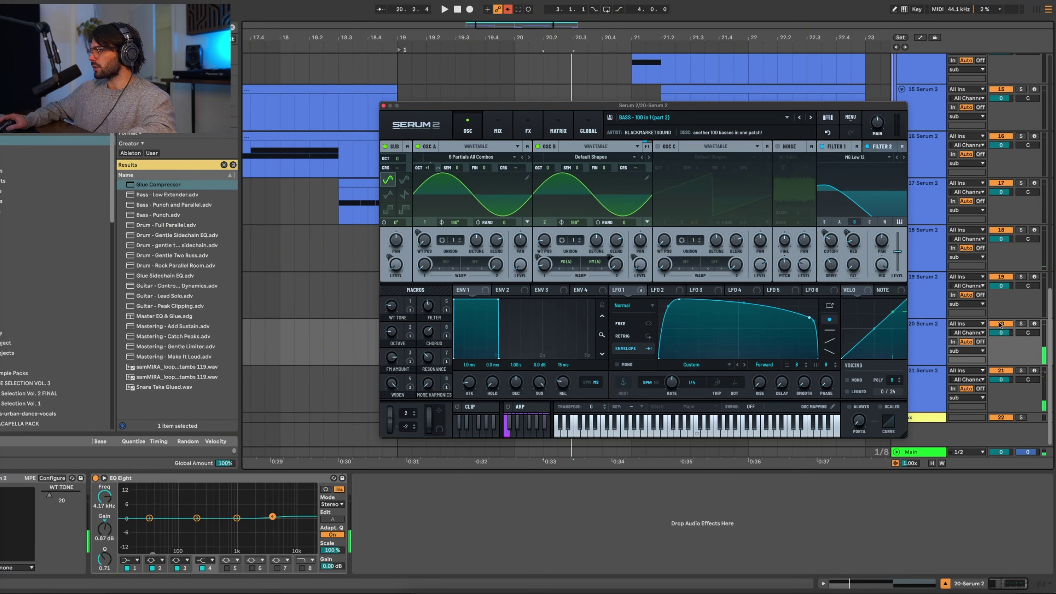
pyautogui.click(1021, 323)
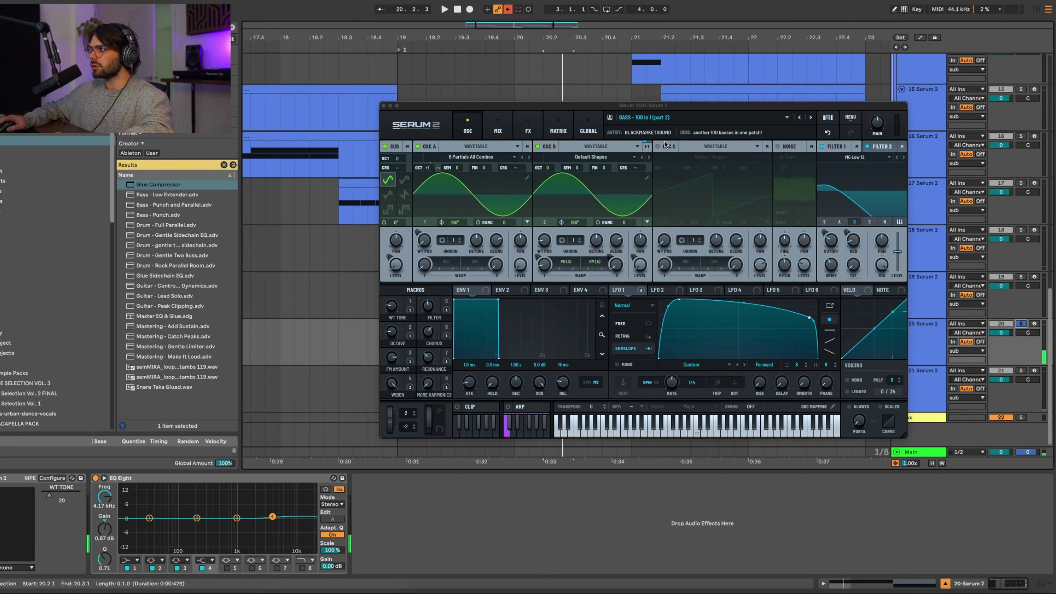
# Step: Audition the 20.2 clip with its WT TONE macro at 71, set the macro to 0 and close Serum 2
pyautogui.moveTo(392, 306); pyautogui.dragTo(414, 262)
pyautogui.press('space')
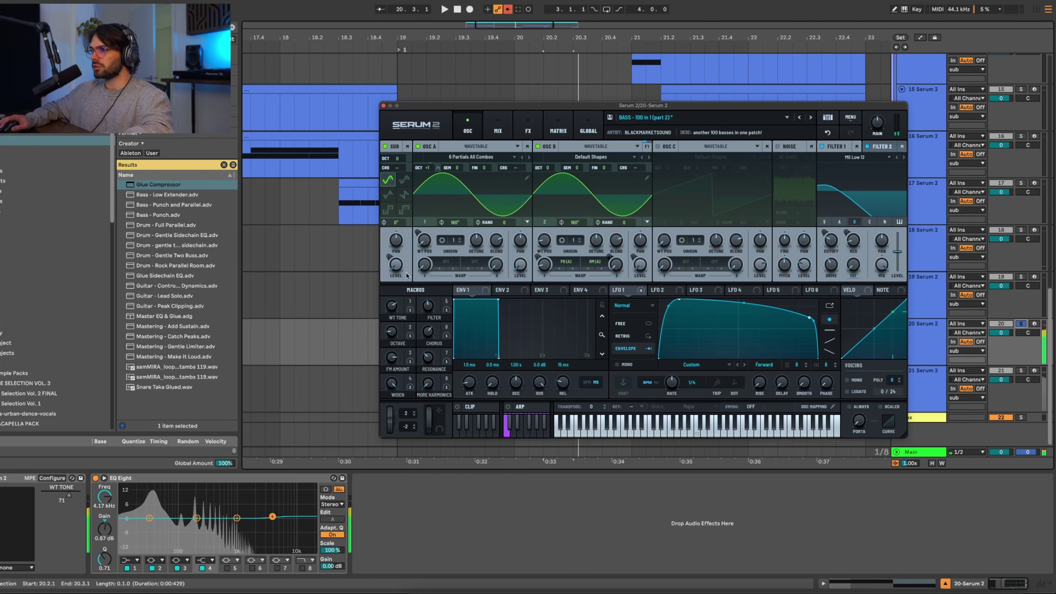
pyautogui.doubleClick(393, 307)
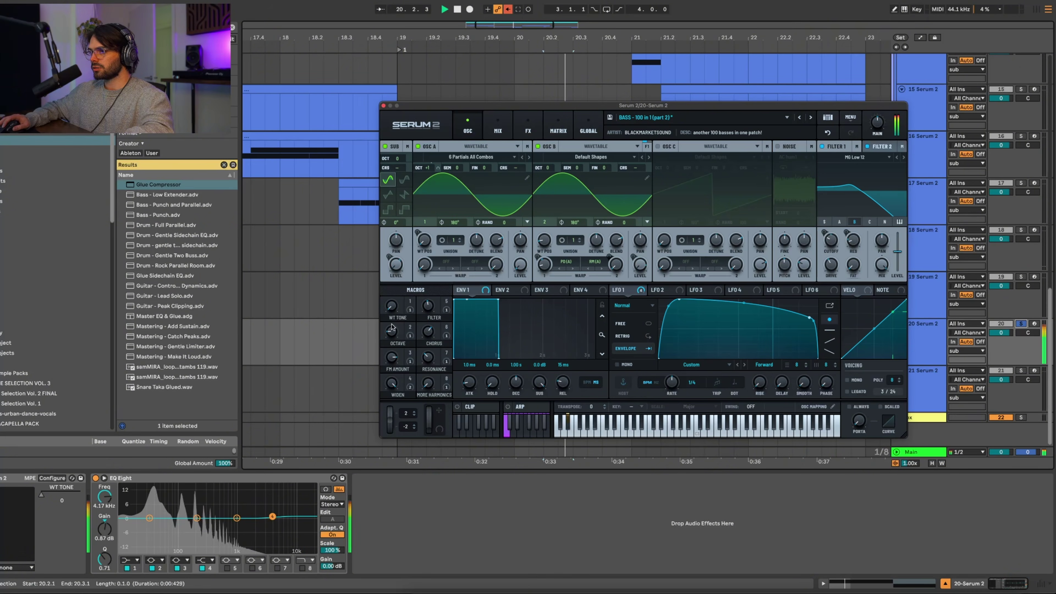
pyautogui.click(383, 106)
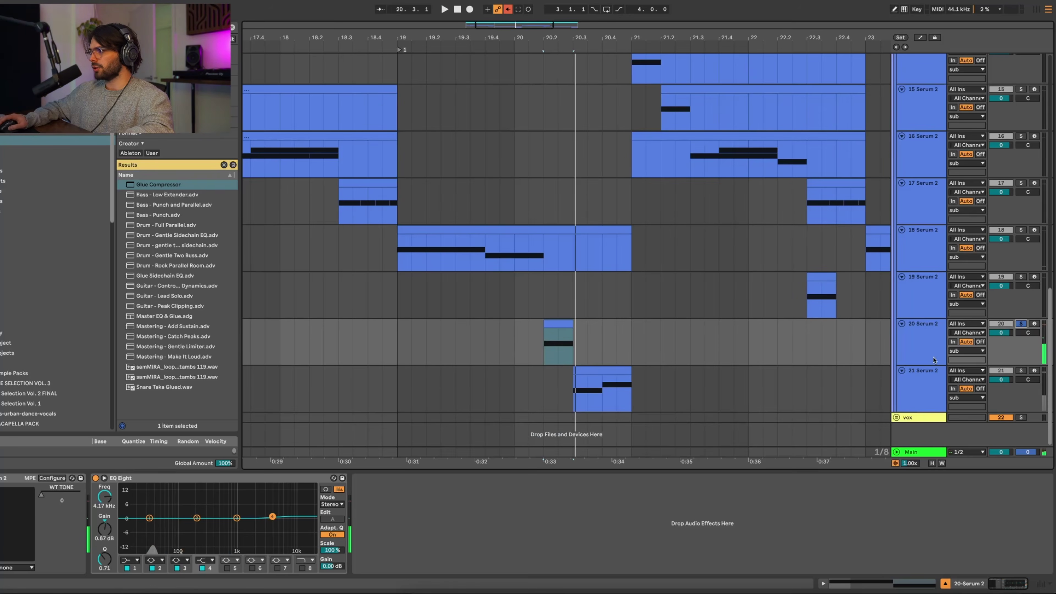
# Step: Open the Serum 2 of the bar 19 clip on track 18, try OSC A unison at 5 voices and return it to 1
pyautogui.scroll(5, 1019, 326)
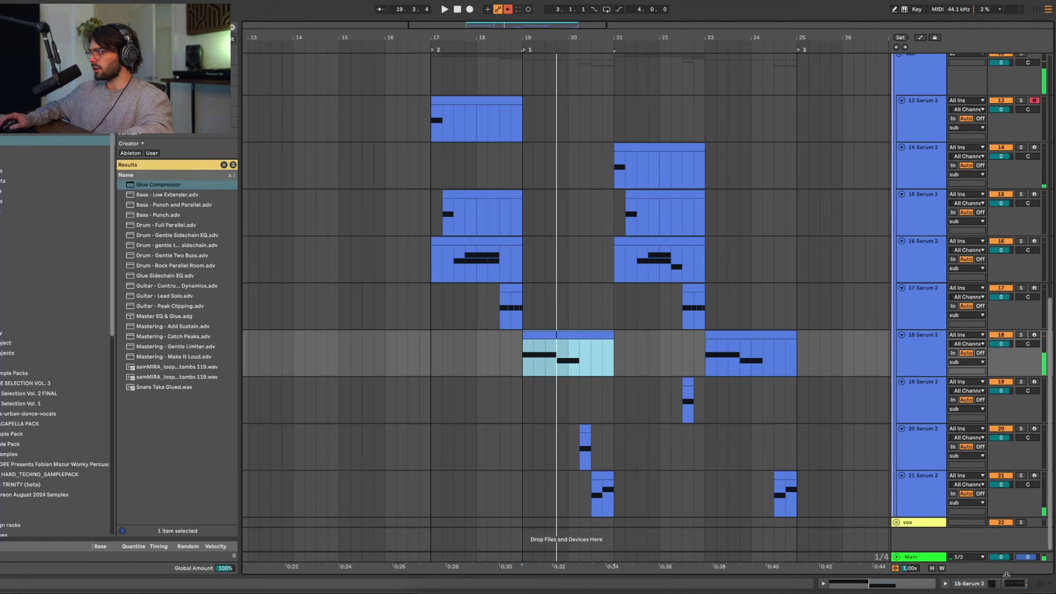
pyautogui.hotkey('shift', 'Tab')
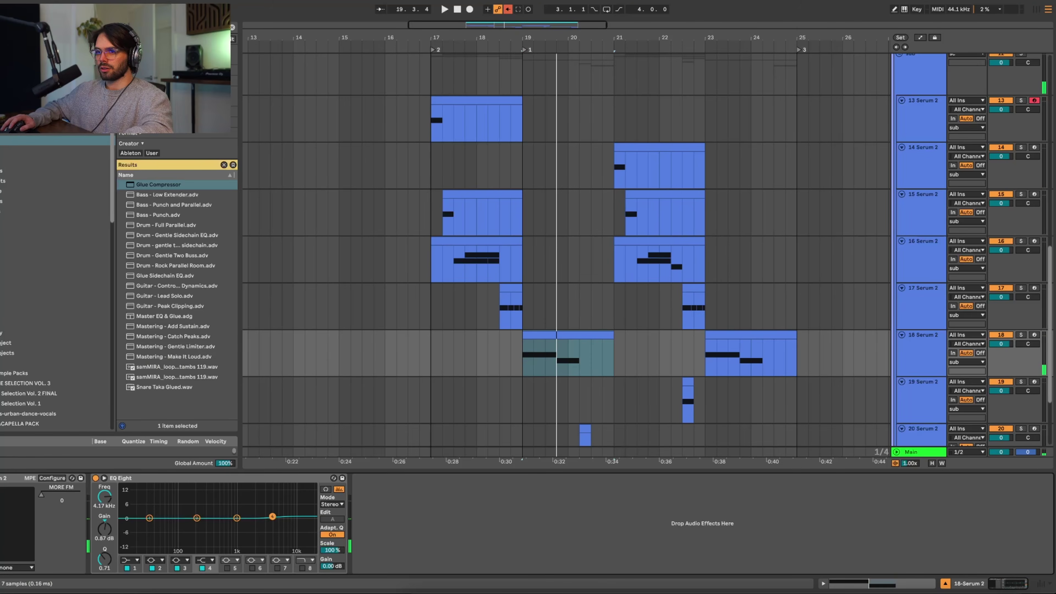
pyautogui.press('super+alt+p')
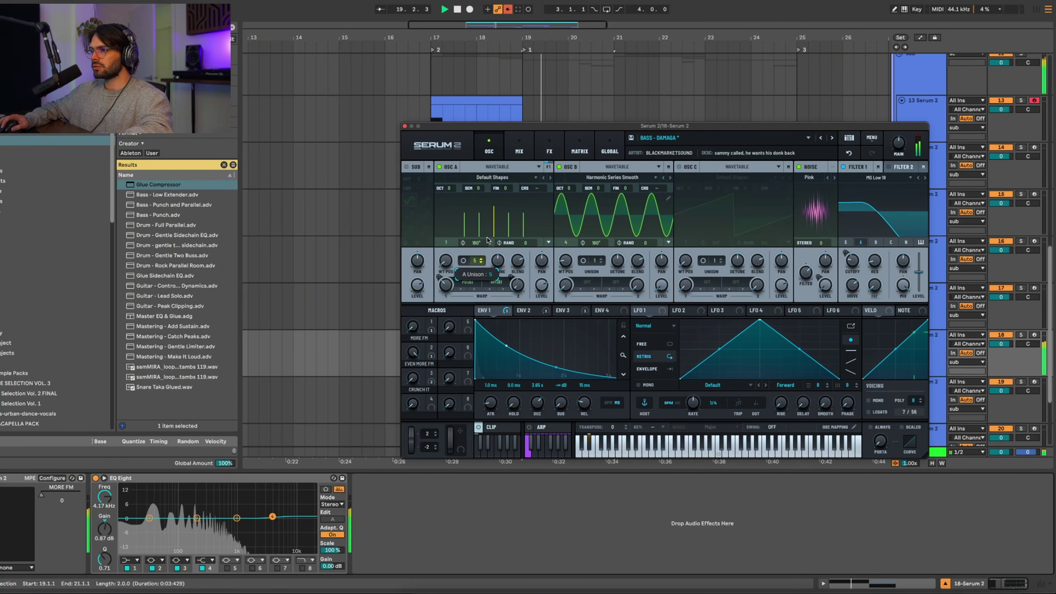
pyautogui.moveTo(487, 240); pyautogui.dragTo(472, 264)
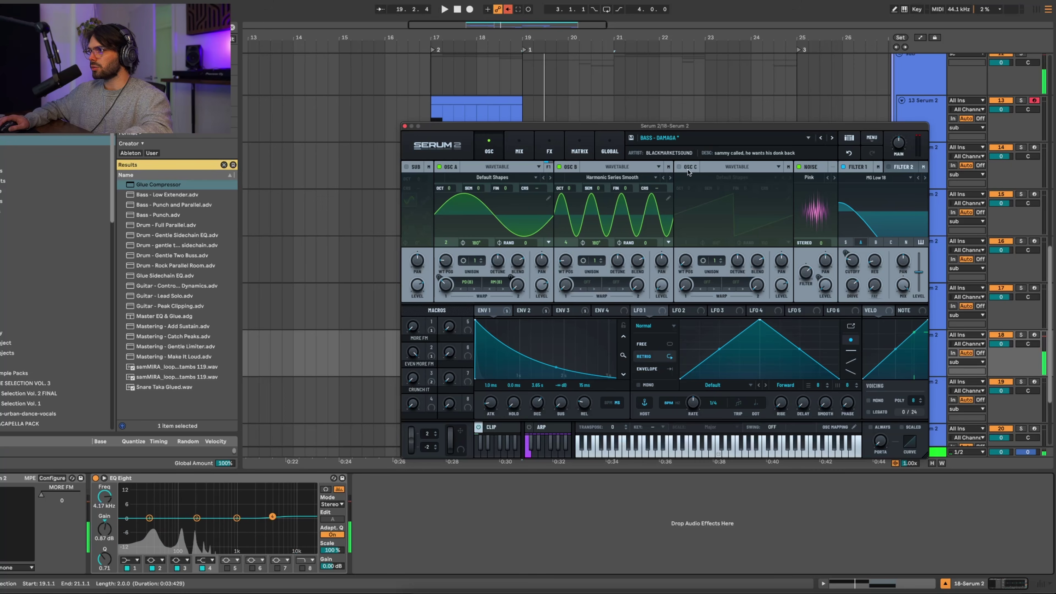
# Step: Enable OSC C, move its wavetable position to the square wave, route it to Filter 1 and play the clip back
pyautogui.click(679, 167)
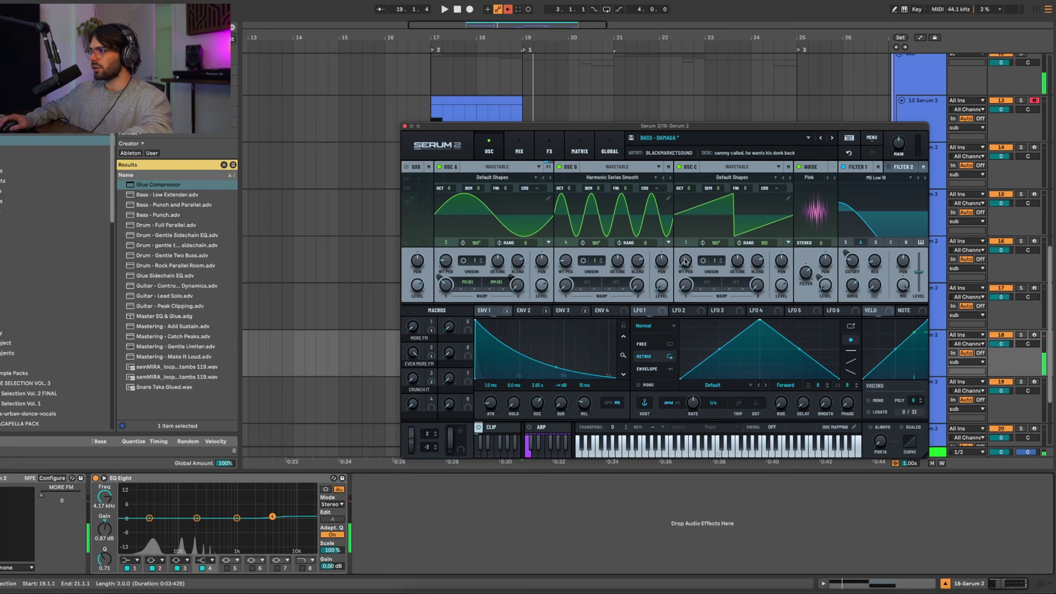
pyautogui.moveTo(686, 244); pyautogui.dragTo(688, 232)
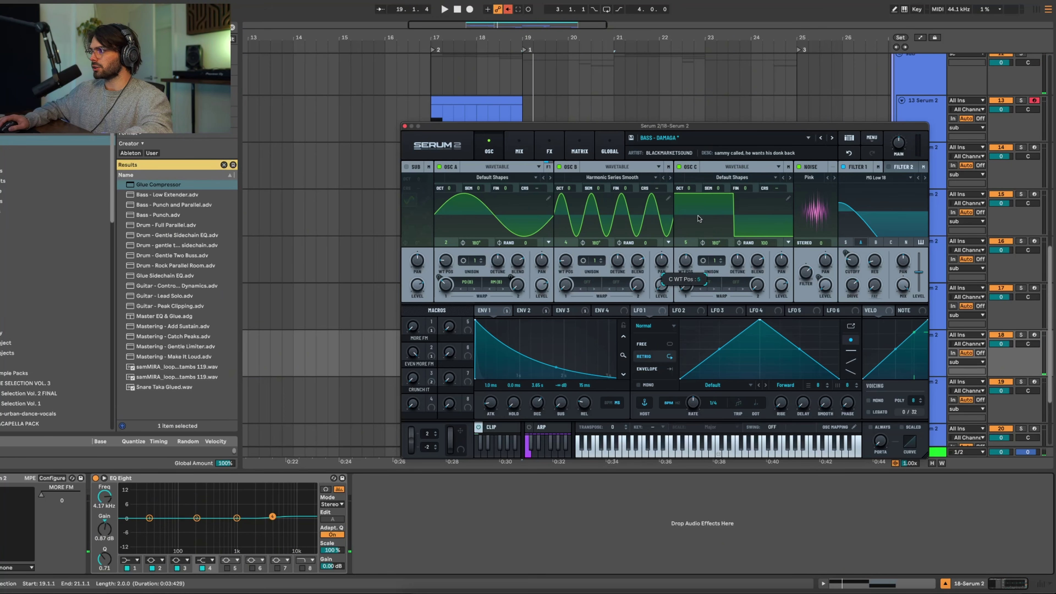
pyautogui.press('space')
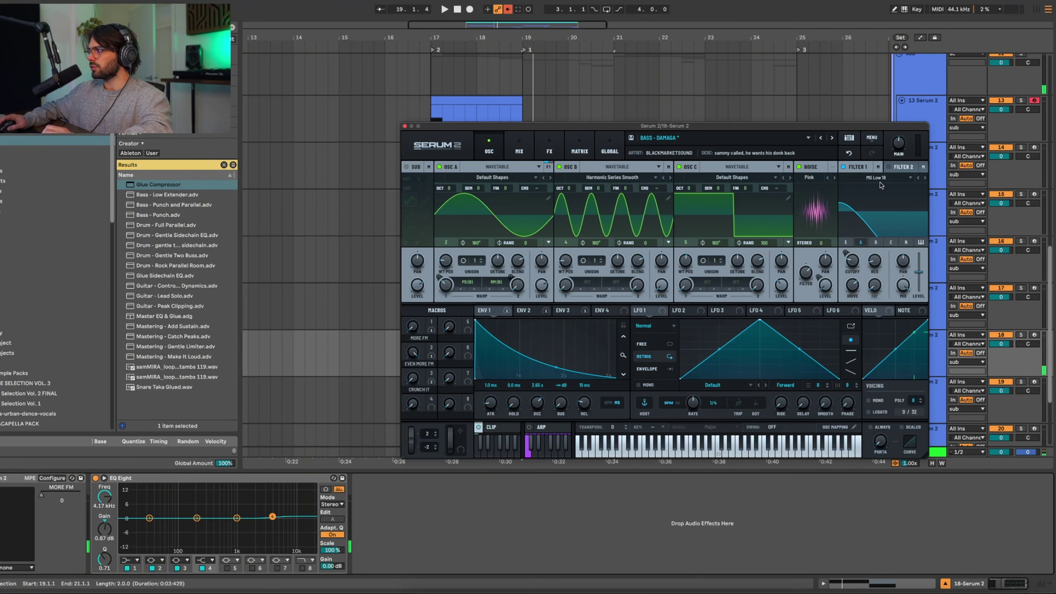
pyautogui.press('space')
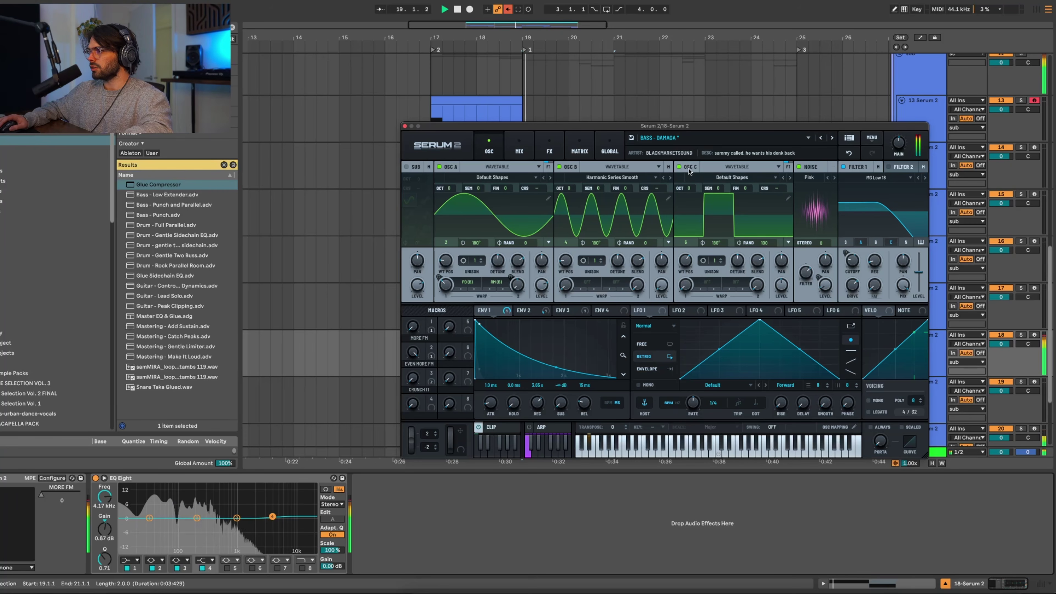
# Step: Add a second Distortion below the Equalizer in effects Bus 1 and set its type to Soft Sat
pyautogui.click(549, 150)
pyautogui.press('space')
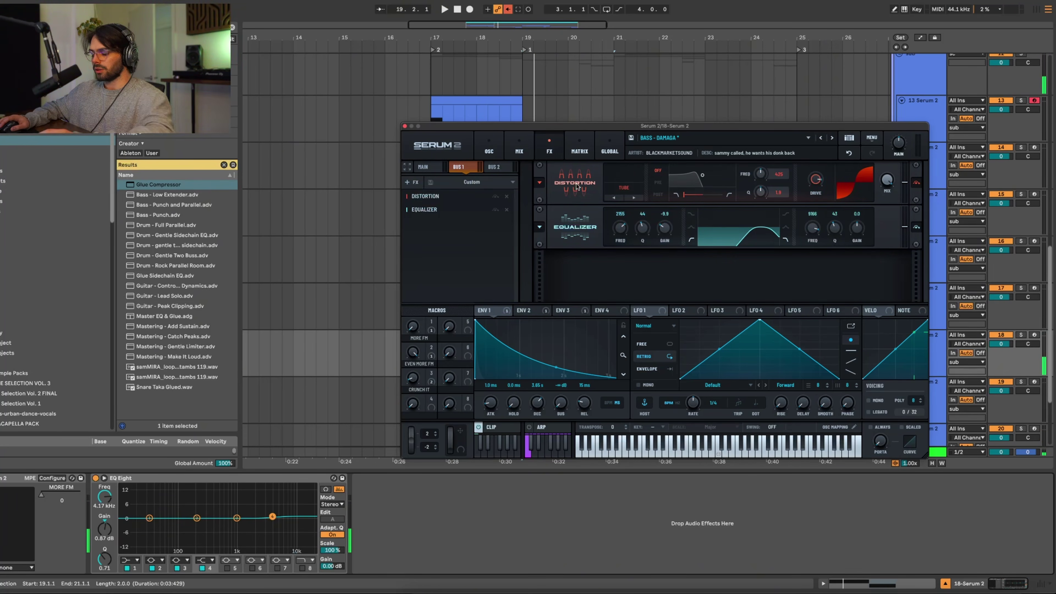
pyautogui.moveTo(577, 186); pyautogui.dragTo(583, 268)
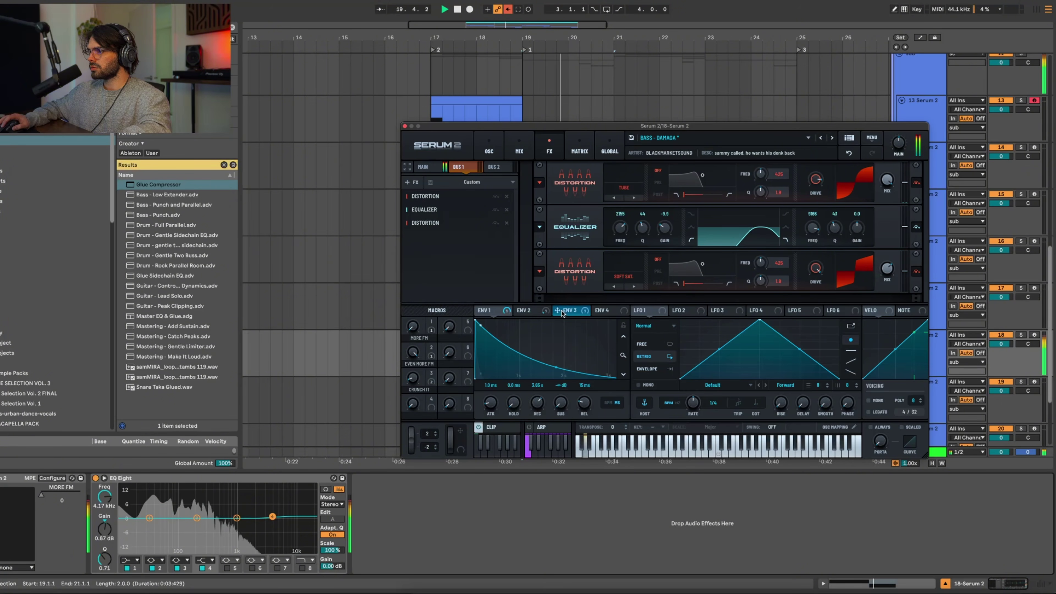
# Step: Examine envelopes 3, 2 and 1 while the clip plays and return to the oscillator page
pyautogui.click(561, 313)
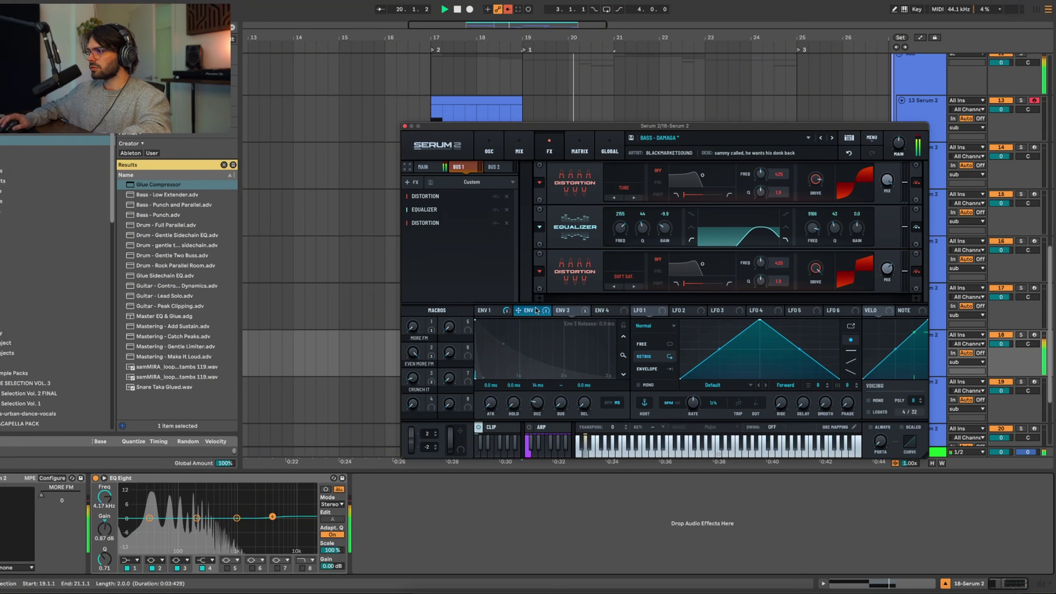
pyautogui.click(532, 311)
pyautogui.press('space')
pyautogui.click(491, 311)
pyautogui.click(488, 147)
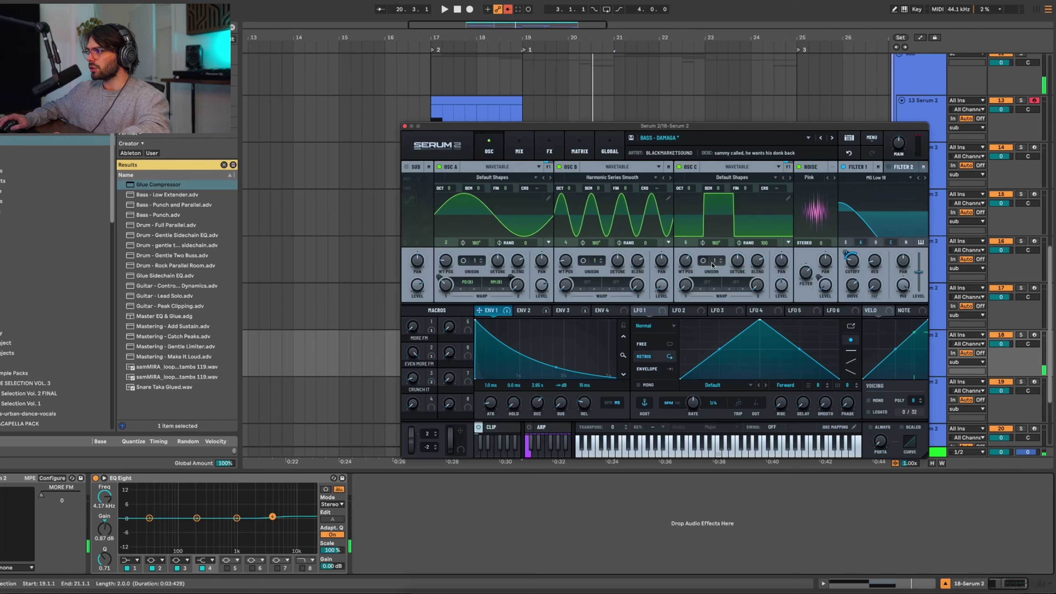
# Step: Set OSC C unison to 3 voices, adjust its level while auditioning the clip, and close Serum 2
pyautogui.click(720, 259)
pyautogui.press('space')
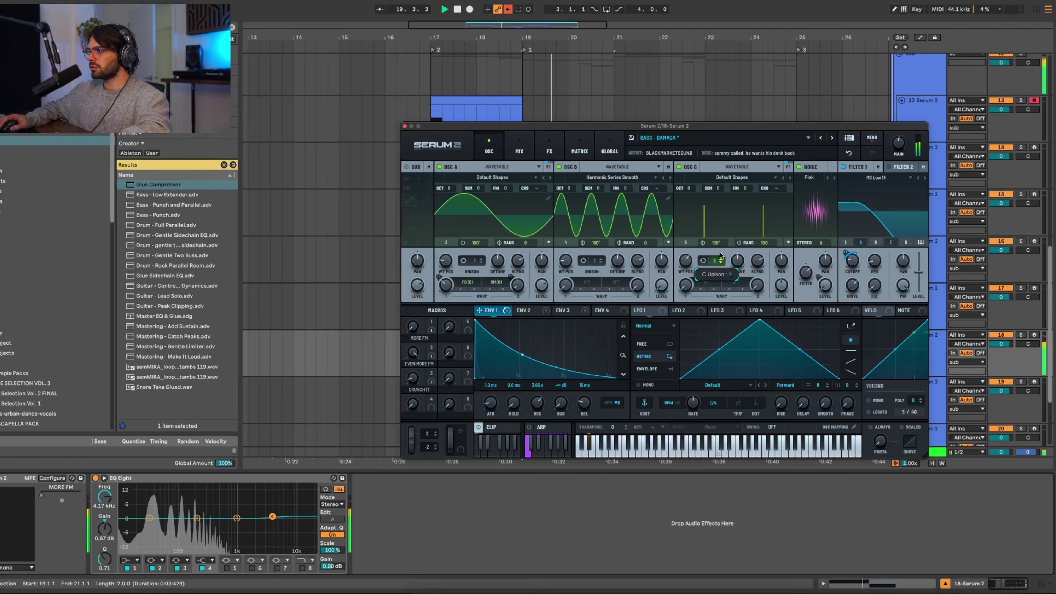
pyautogui.press('space')
pyautogui.moveTo(782, 285); pyautogui.dragTo(784, 290)
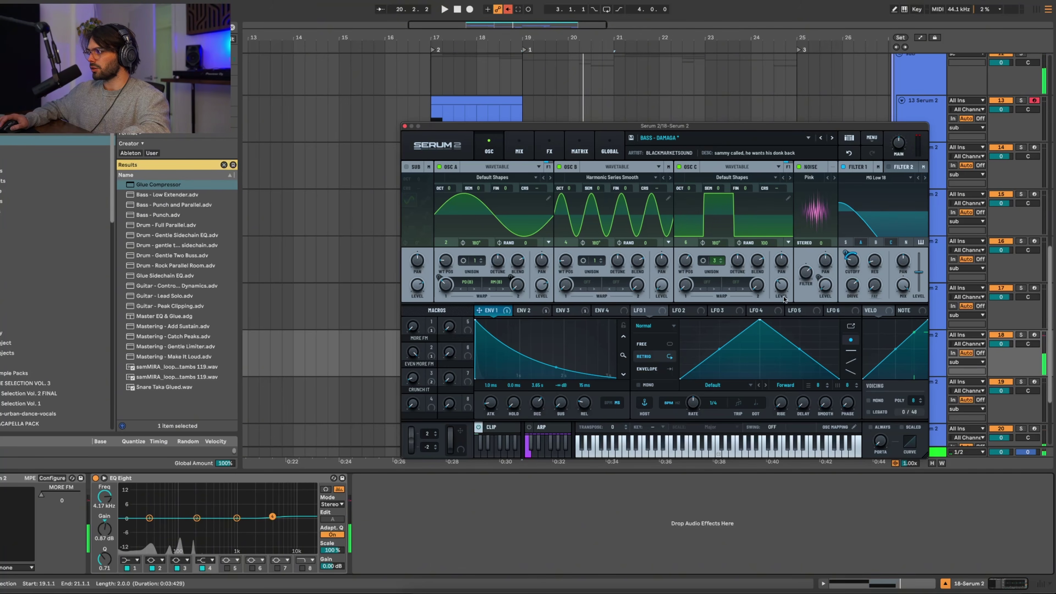
pyautogui.press('space')
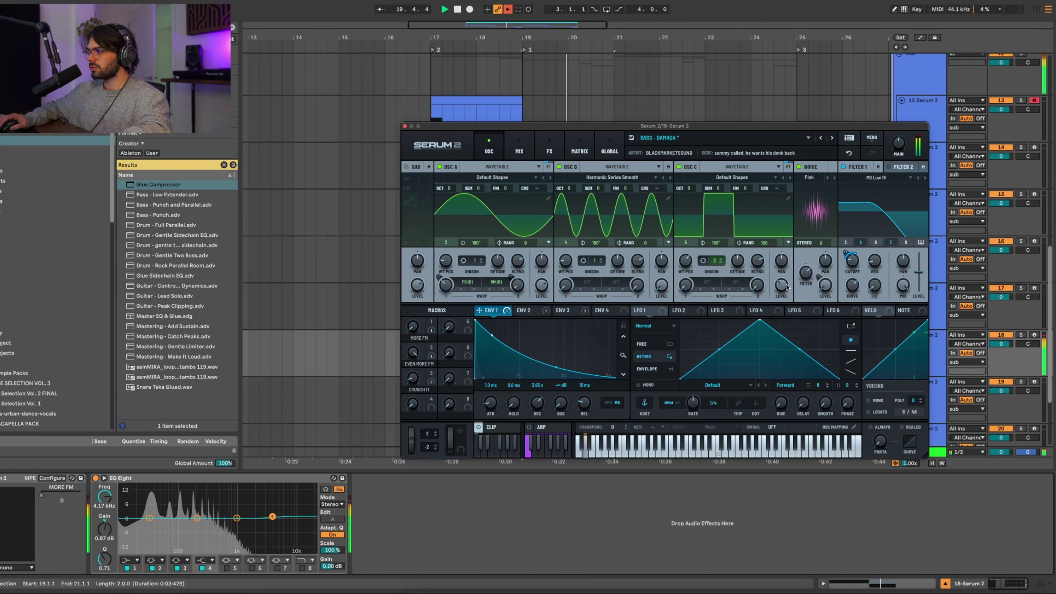
pyautogui.click(406, 126)
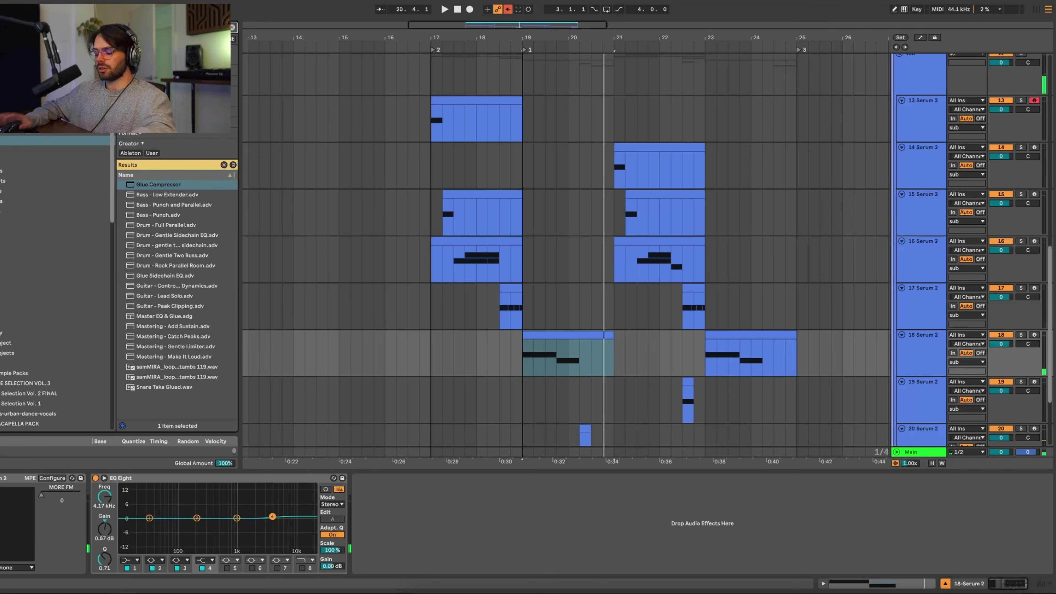
# Step: Search the browser for "sport" and play the arrangement from 17.3 and from 18.3
pyautogui.press('super+f')
pyautogui.write('sport')
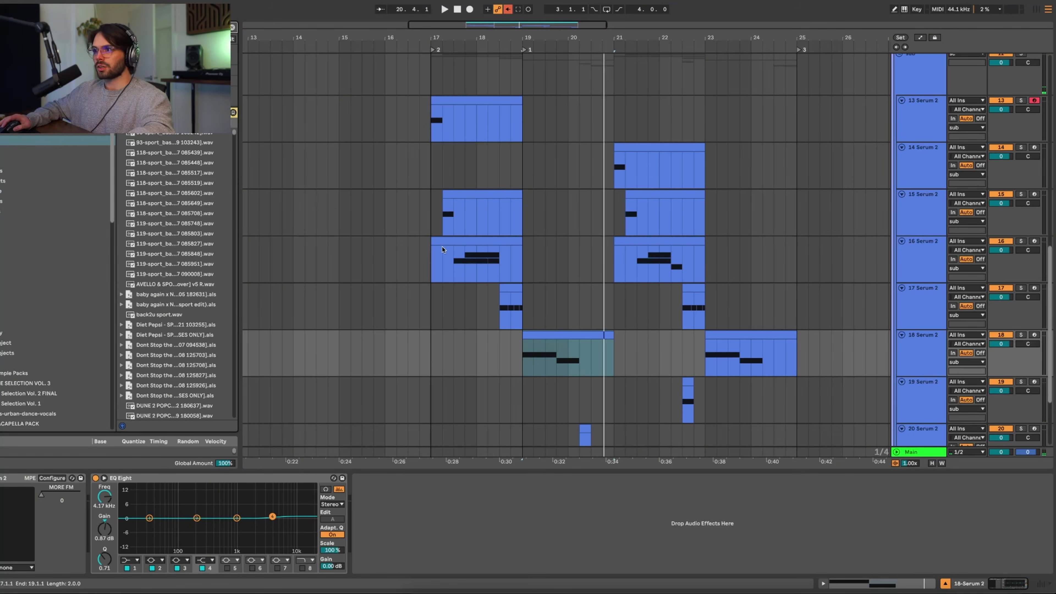
pyautogui.click(455, 261)
pyautogui.press('space')
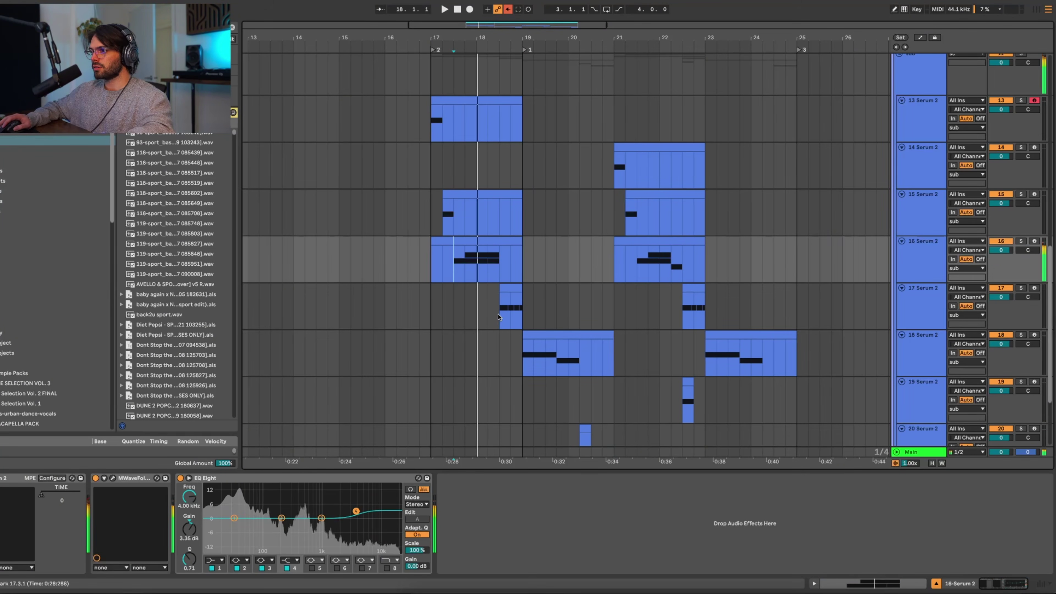
pyautogui.click(484, 307)
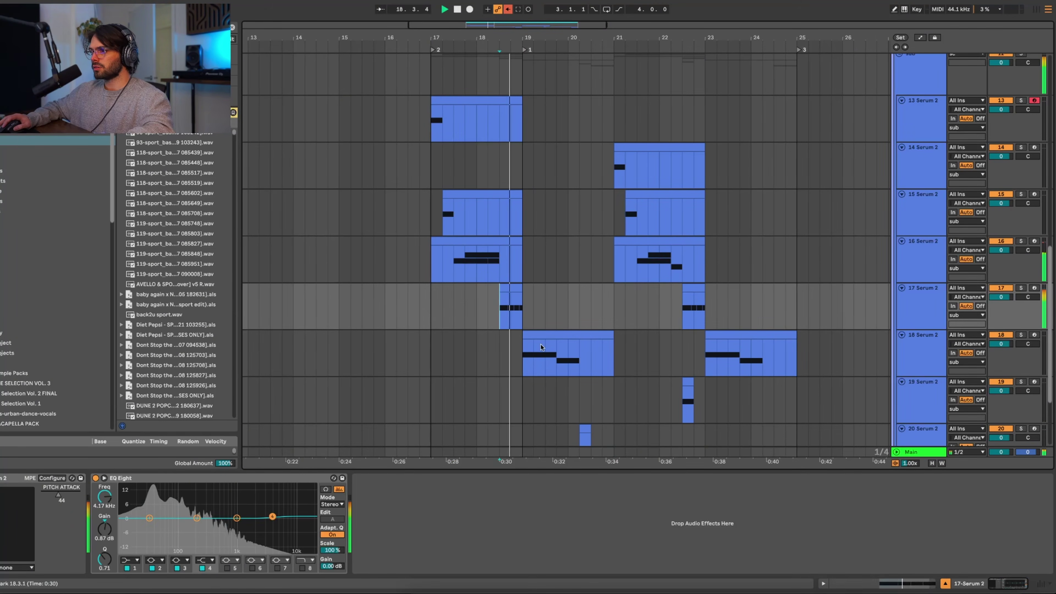
# Step: Clear the track 17 clip at 22.3, then extend the track 19 clip at 22.3 to bar 23 and consolidate it
pyautogui.click(534, 335)
pyautogui.press('space')
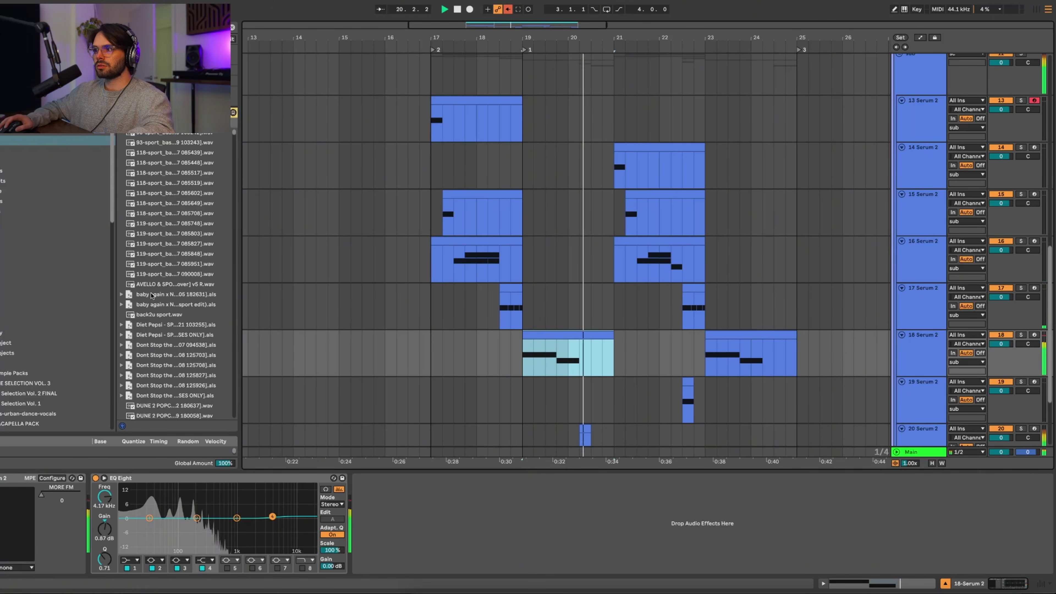
pyautogui.scroll(-5, 648, 367)
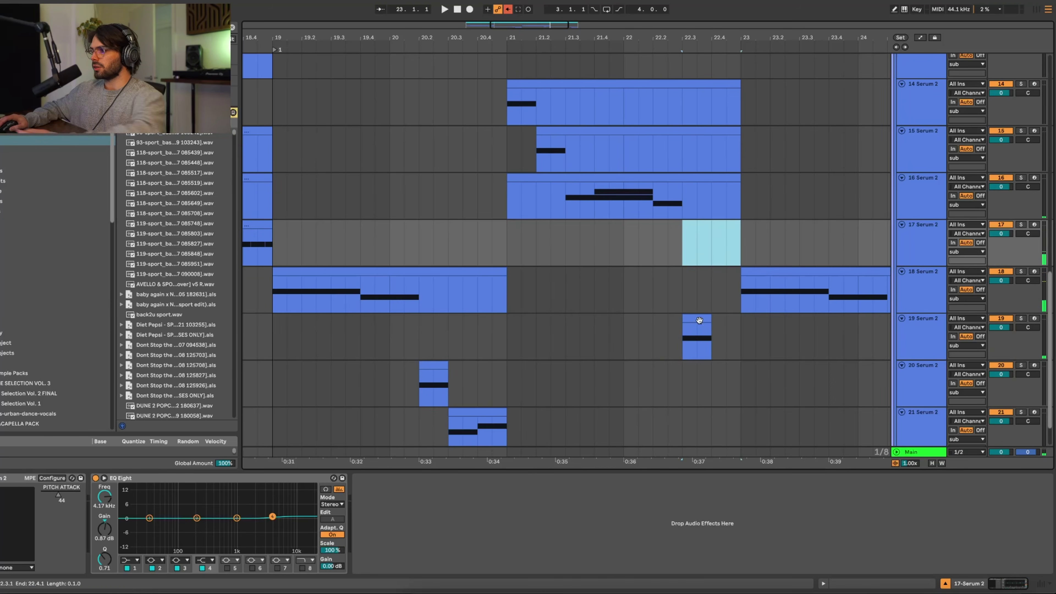
pyautogui.click(699, 321)
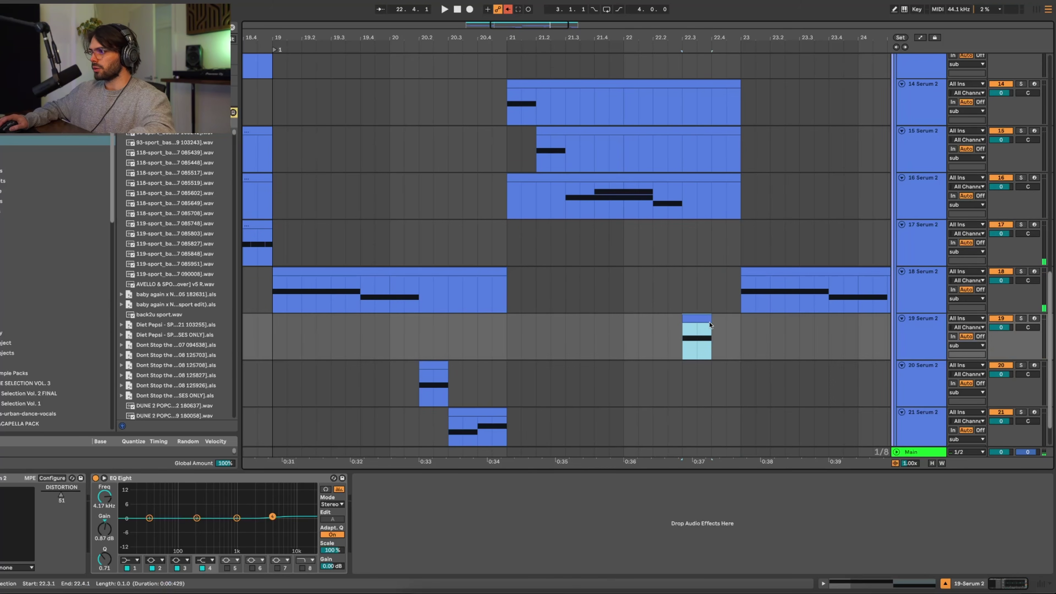
pyautogui.moveTo(738, 327); pyautogui.dragTo(684, 329)
pyautogui.hotkey('ctrl', 'j')
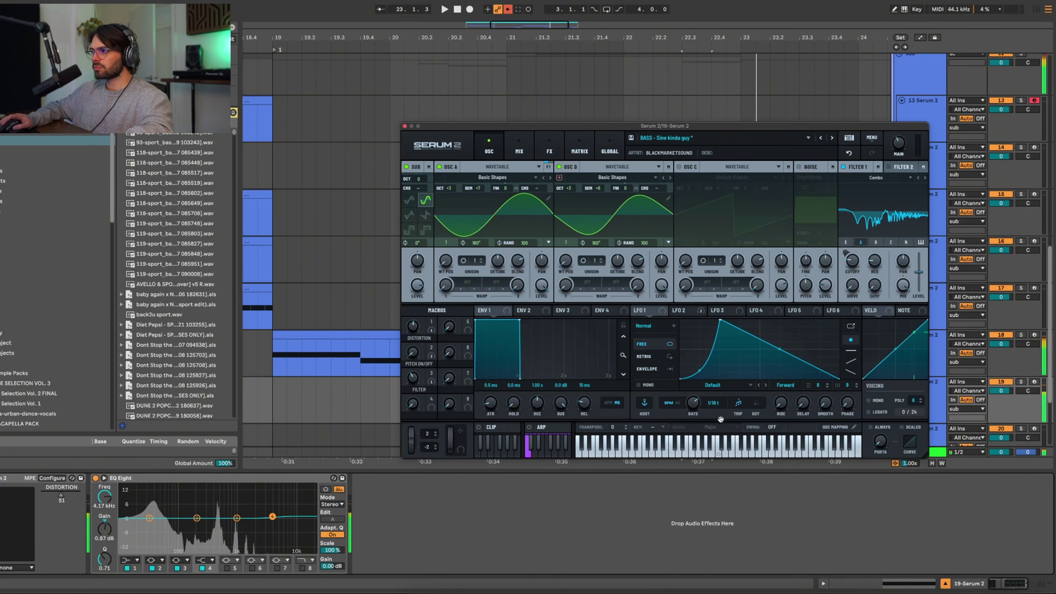
# Step: Copy track 21's Reverb to track 19 and automate its Dry/Wet to rise towards bar 23 over the 22.3 clip
pyautogui.press('space')
pyautogui.press('space')
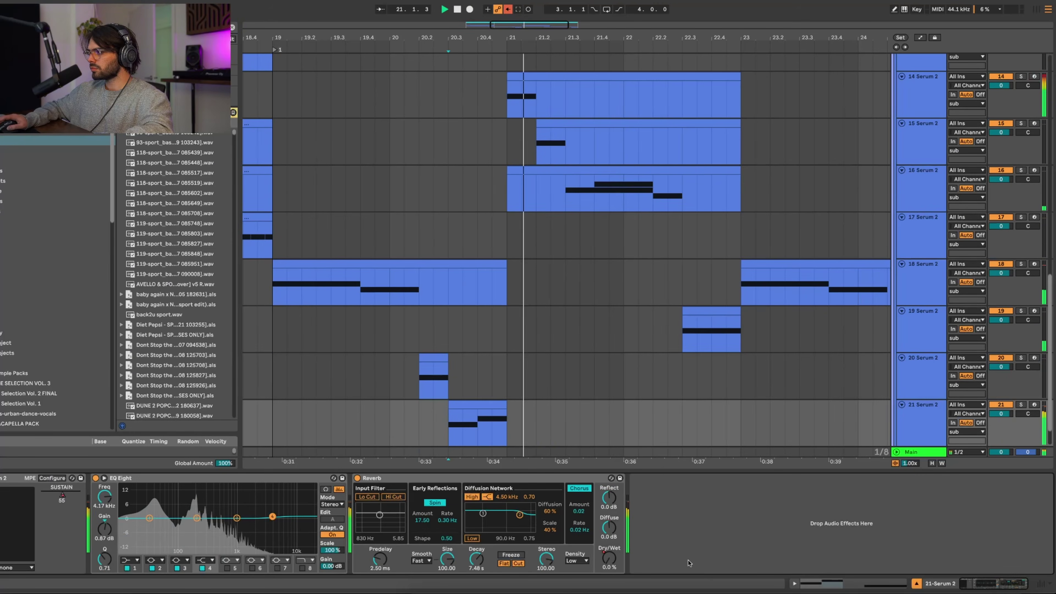
pyautogui.click(439, 483)
pyautogui.click(681, 333)
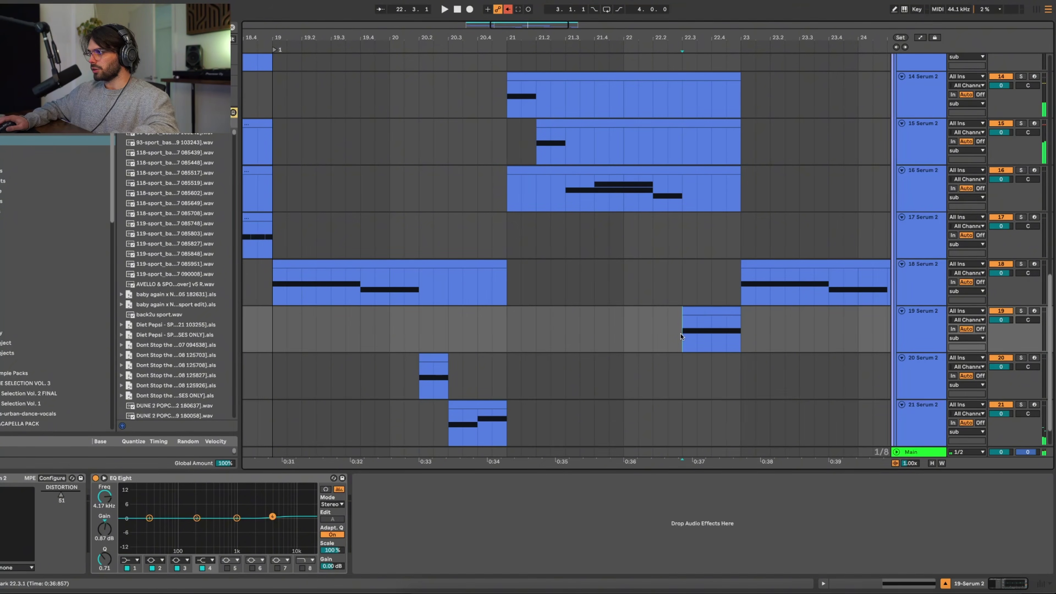
pyautogui.press('a')
pyautogui.click(478, 335)
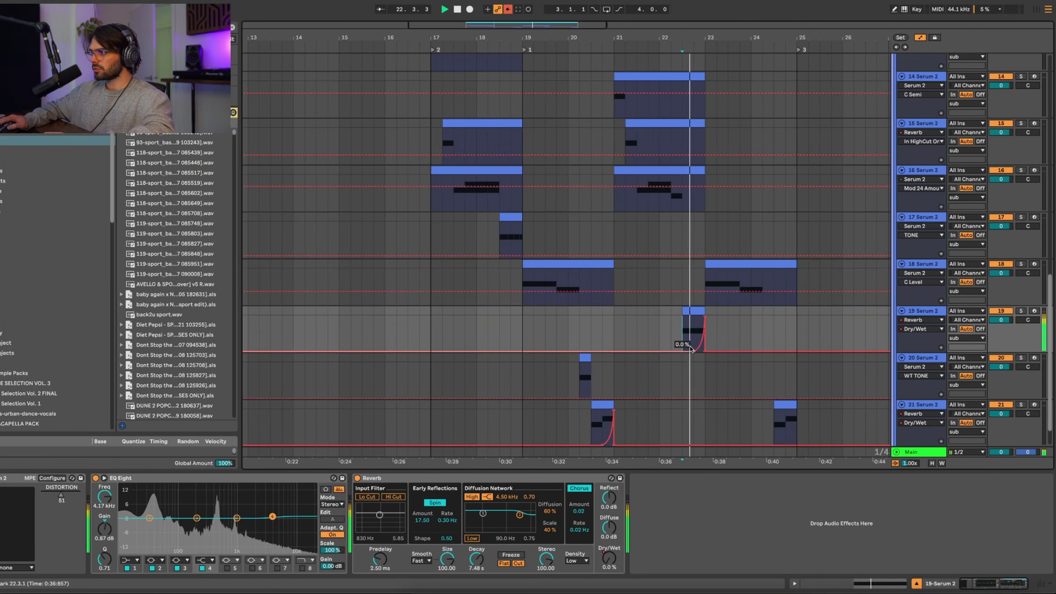
pyautogui.scroll(-2, 665, 344)
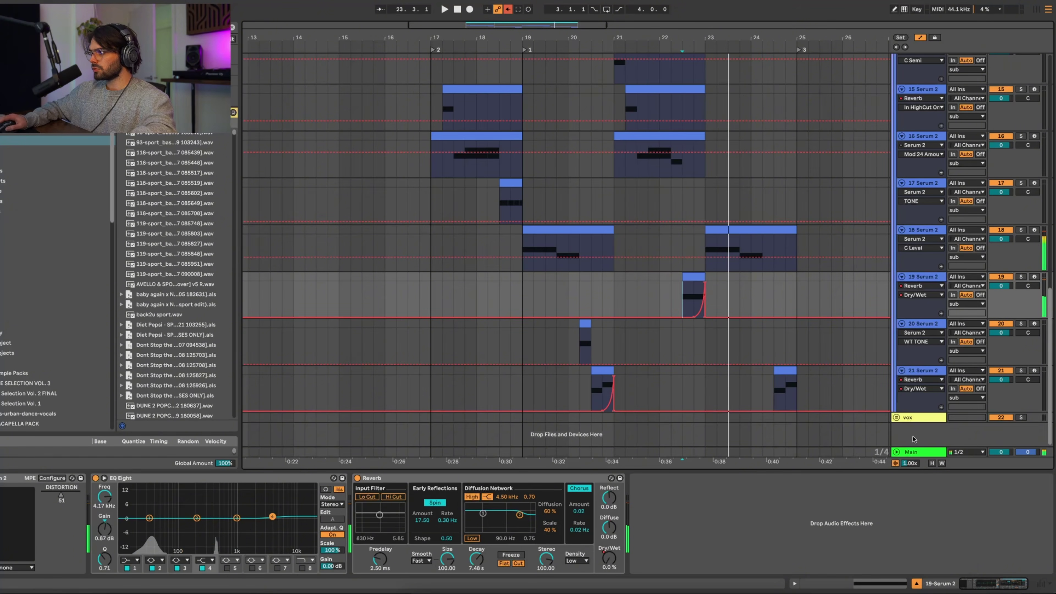
pyautogui.click(921, 37)
# Step: Add the "Freeze 78-mic check" vocal to the vox group, trimmed into clips starting at bars 19 and 23, with the track volume at -5.0
pyautogui.scroll(-3, 253, 290)
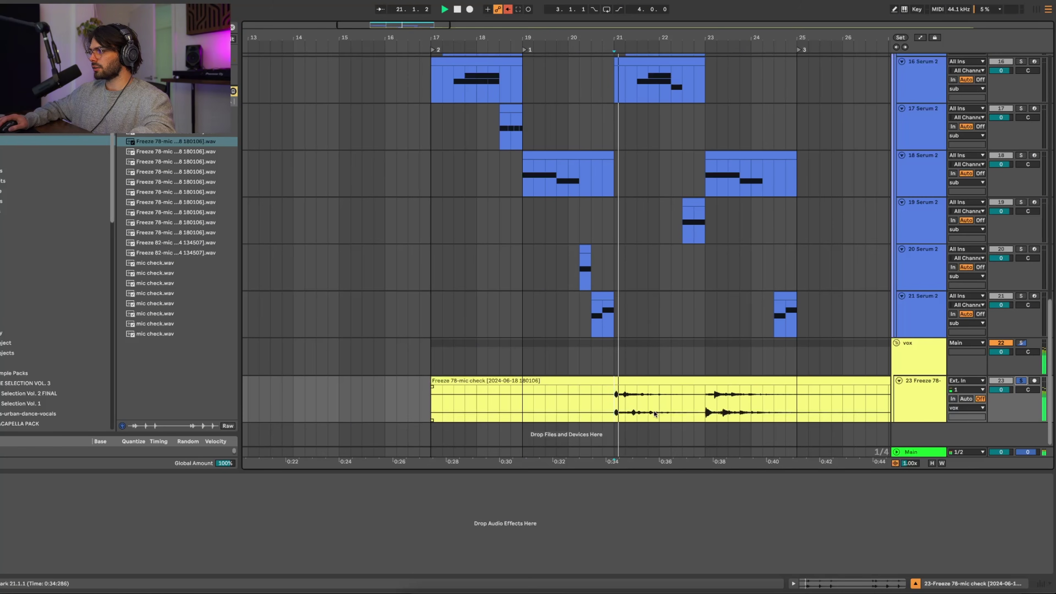
pyautogui.scroll(-3, 703, 408)
pyautogui.press('space')
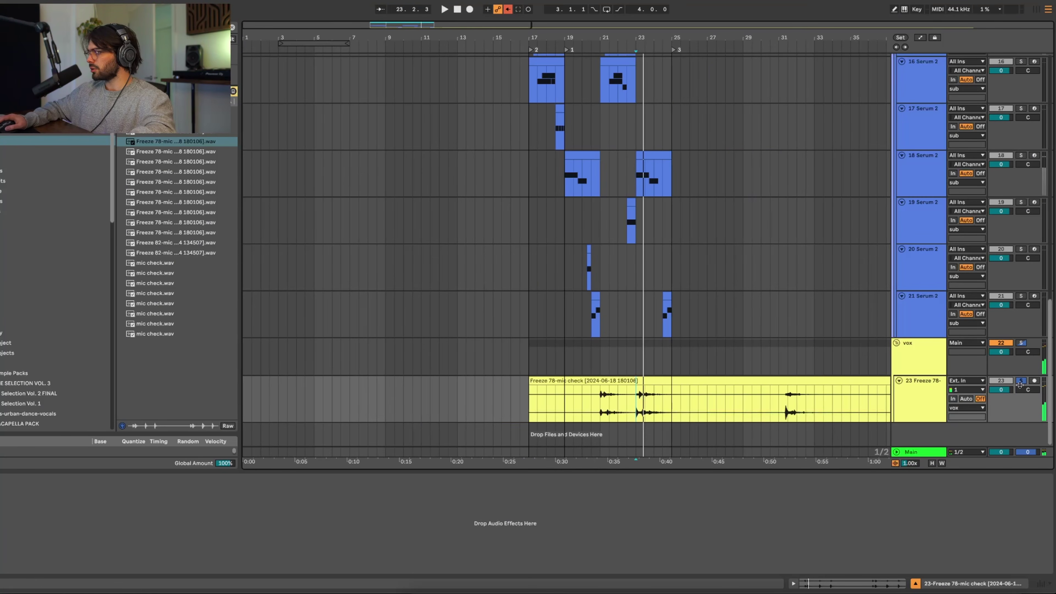
pyautogui.click(581, 379)
pyautogui.press('space')
pyautogui.moveTo(588, 379); pyautogui.dragTo(563, 380)
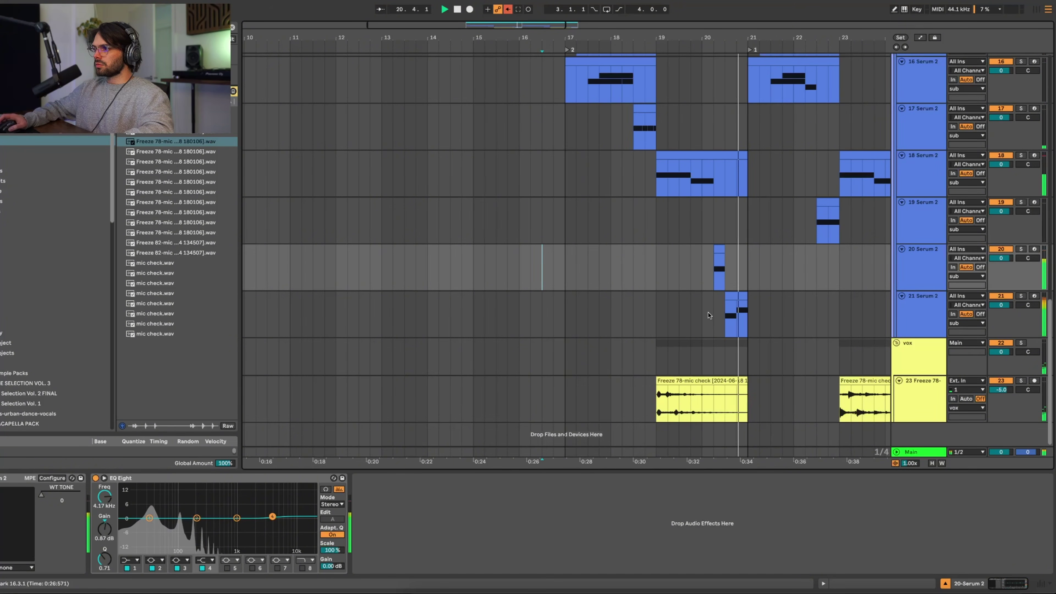
# Step: Play the arrangement from 16.3 and check how the bass clips on tracks 13 to 21 follow each other
pyautogui.scroll(5, 698, 312)
pyautogui.scroll(1, 688, 303)
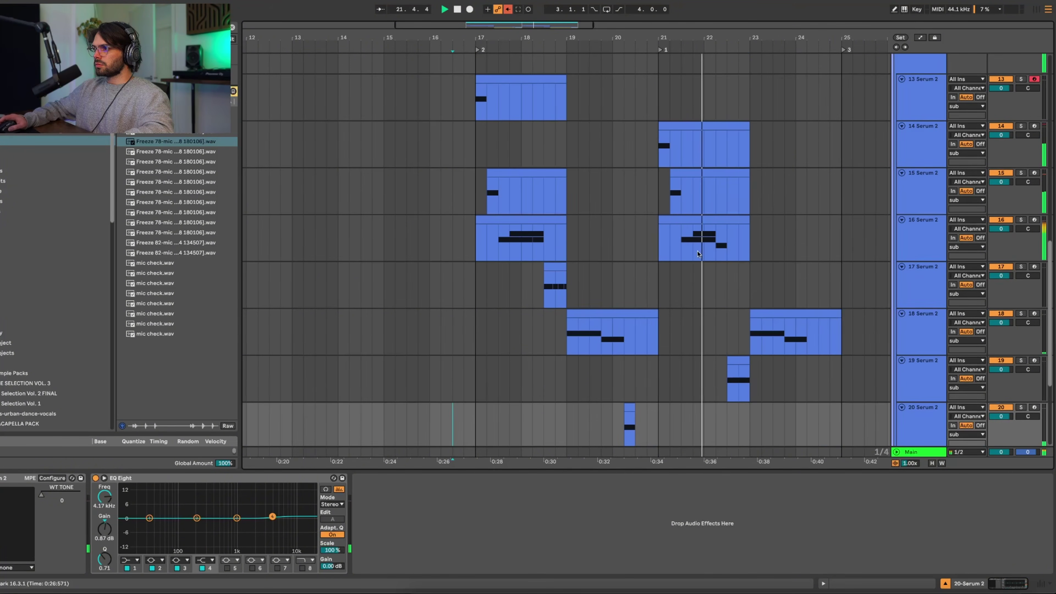
pyautogui.click(700, 237)
pyautogui.scroll(7, 673, 251)
pyautogui.scroll(7, 670, 247)
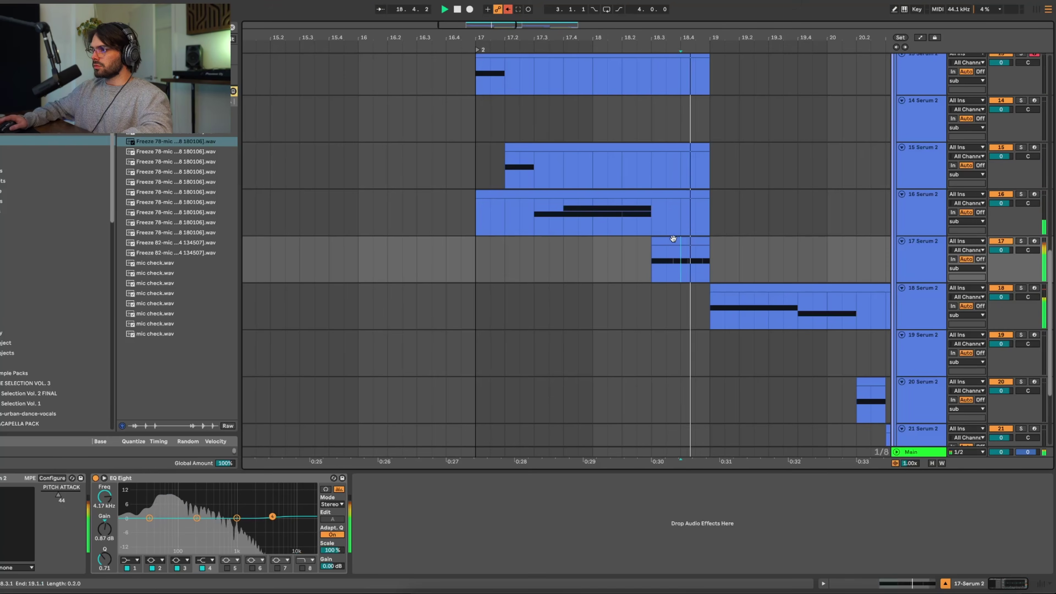
# Step: Raise the pitch of the middle note, from 18.4.2 to 18.4.4, in the track 17 clip at 18.3
pyautogui.scroll(-3, 673, 241)
pyautogui.press('space')
pyautogui.click(672, 241)
pyautogui.scroll(-3, 774, 260)
pyautogui.press('+')
pyautogui.press('+')
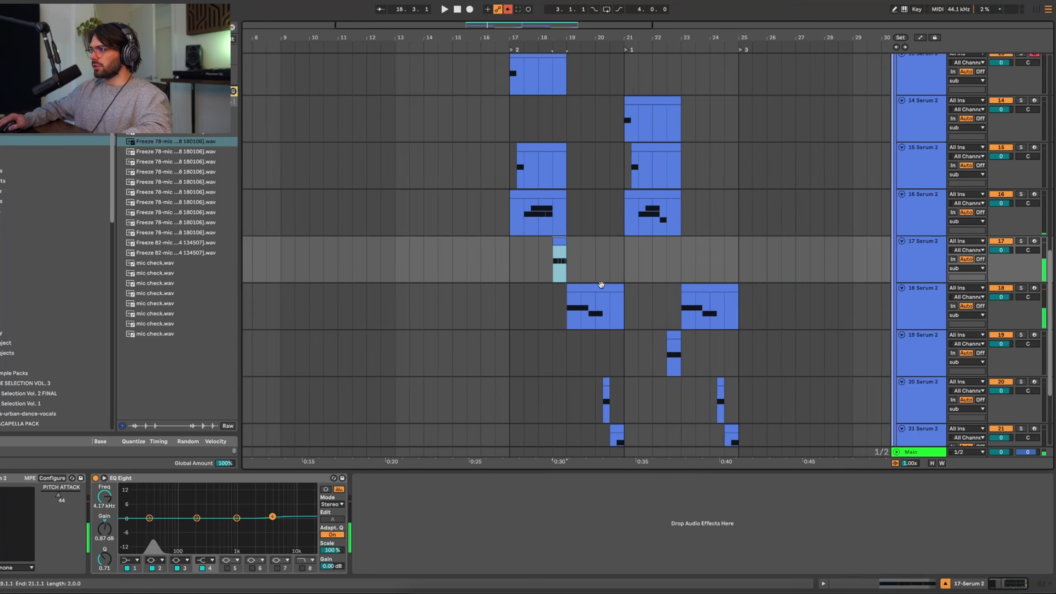
pyautogui.press('-')
pyautogui.press('-')
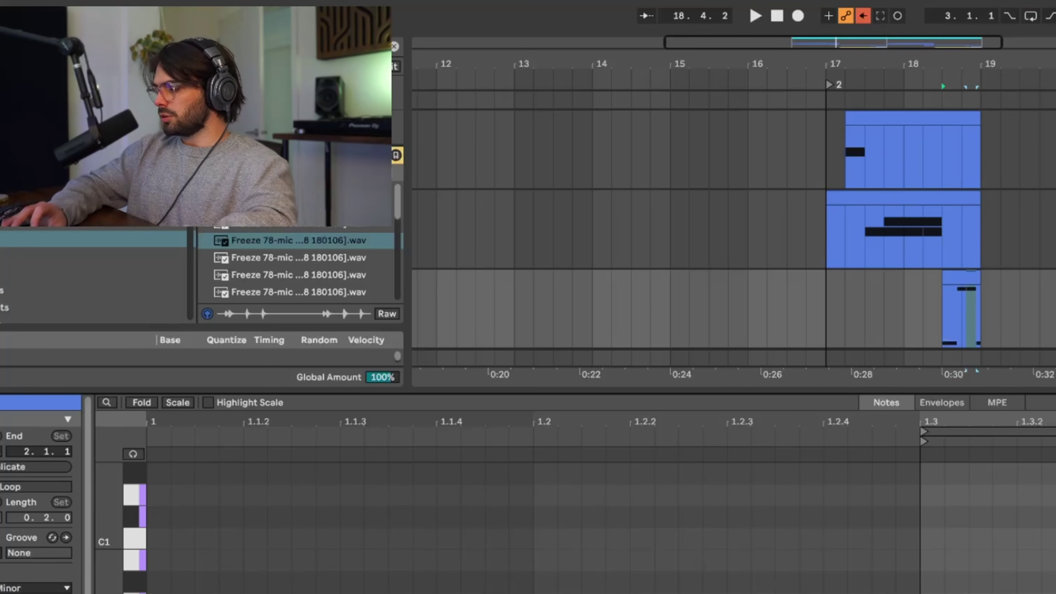
# Step: Enable OSC C in the soloed track 17's Serum 2, load the Analog Basic Shapes wavetable and set its octave to +1
pyautogui.press('space')
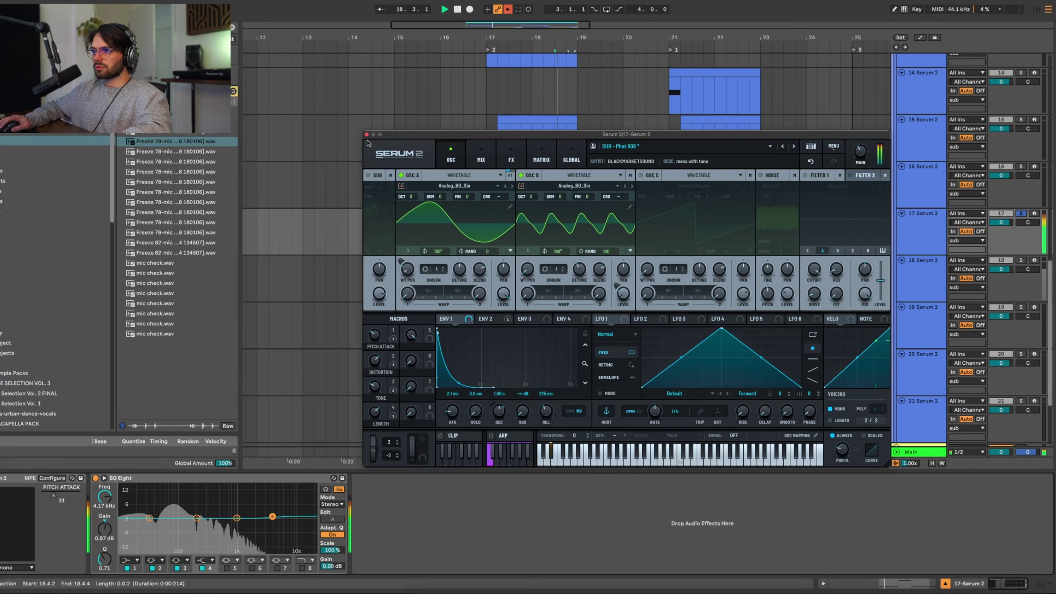
pyautogui.click(641, 175)
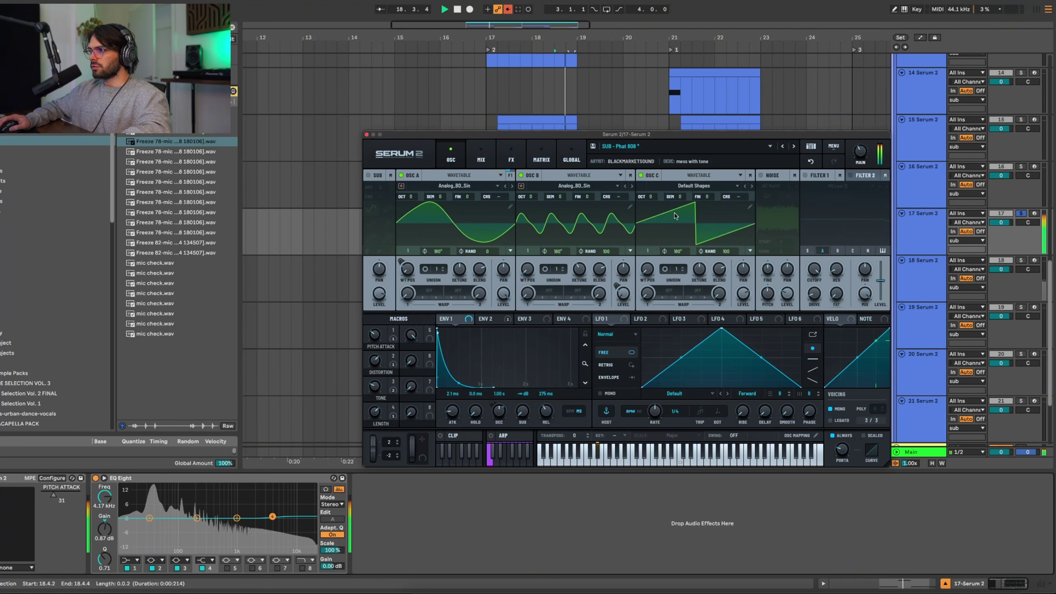
pyautogui.click(693, 185)
pyautogui.moveTo(681, 200)
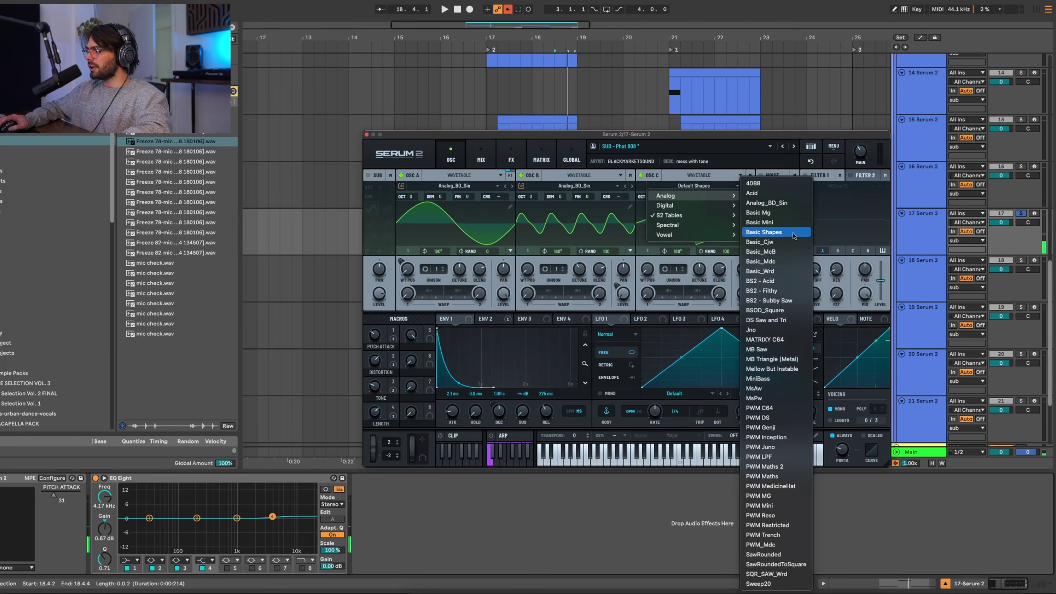
pyautogui.click(764, 232)
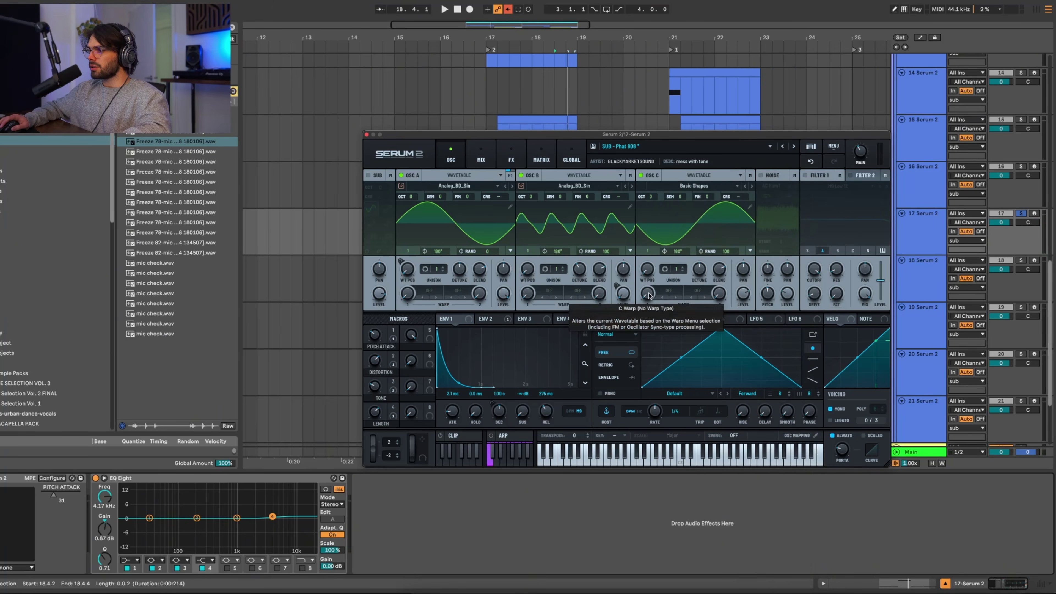
pyautogui.press('space')
pyautogui.moveTo(651, 196); pyautogui.dragTo(654, 190)
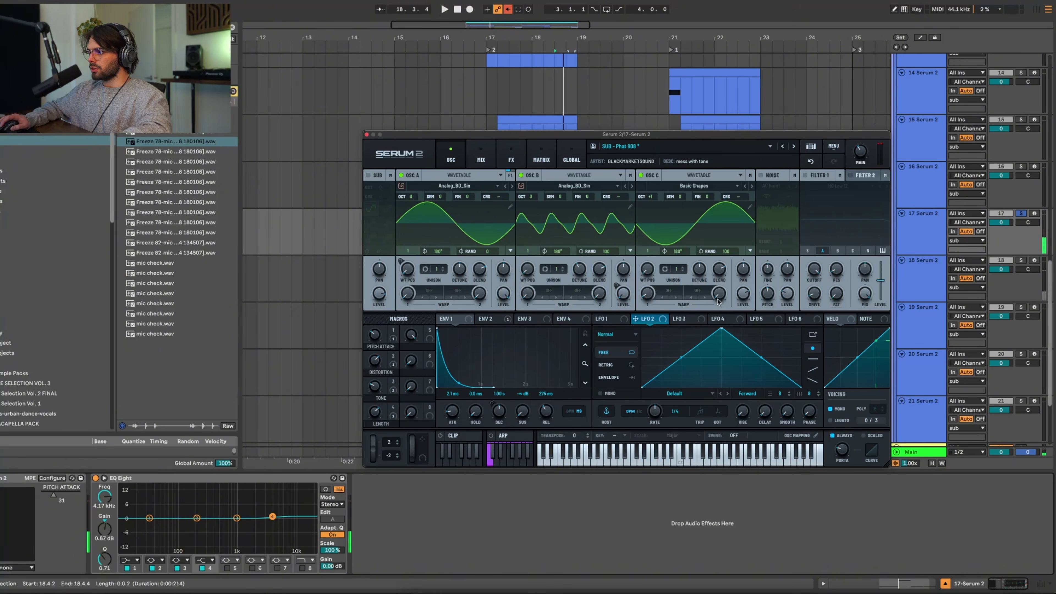
# Step: Modulate OSC C's level with LFO 2, shaped as a falling ramp in Envelope mode at a 1/16 rate
pyautogui.moveTo(721, 330); pyautogui.dragTo(643, 329)
pyautogui.press('space')
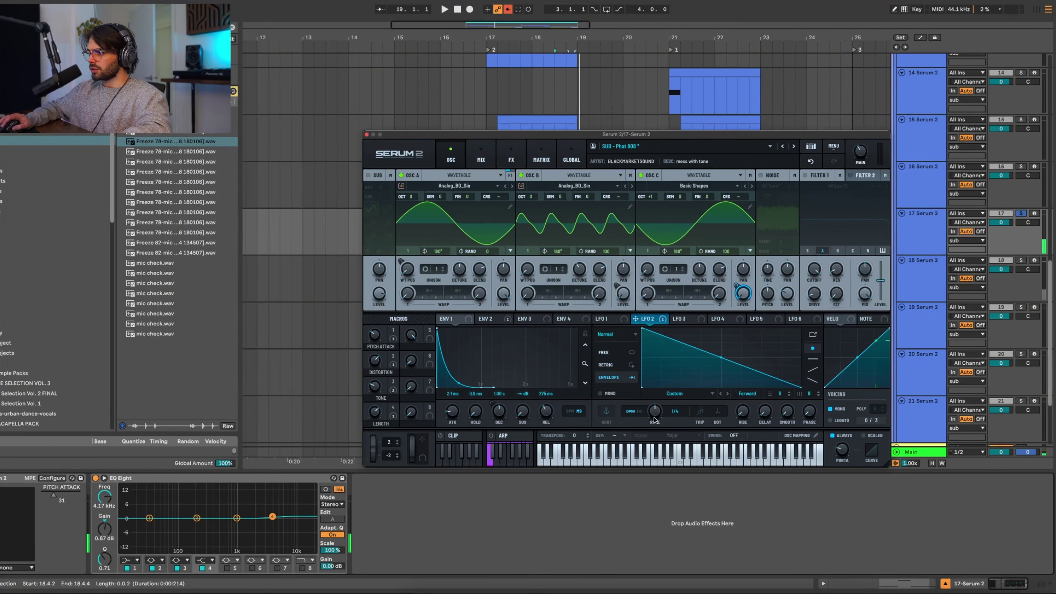
pyautogui.moveTo(654, 419); pyautogui.dragTo(655, 412)
pyautogui.press('space')
# Step: Adjust OSC C's octave while the clip plays, check the modulation matrix and close Serum 2
pyautogui.moveTo(649, 198); pyautogui.dragTo(651, 188)
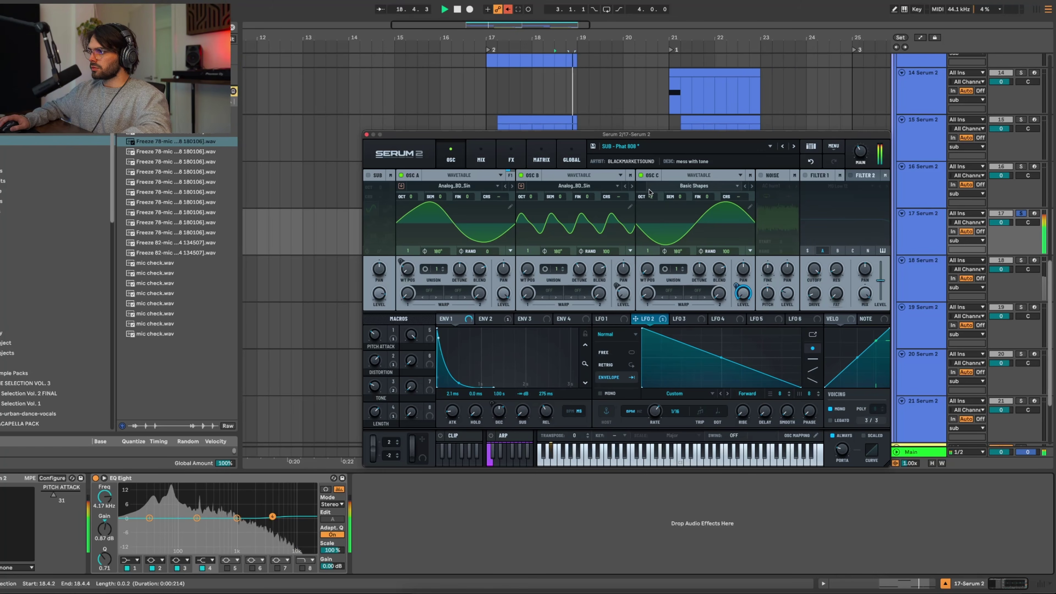
pyautogui.click(532, 158)
pyautogui.click(450, 158)
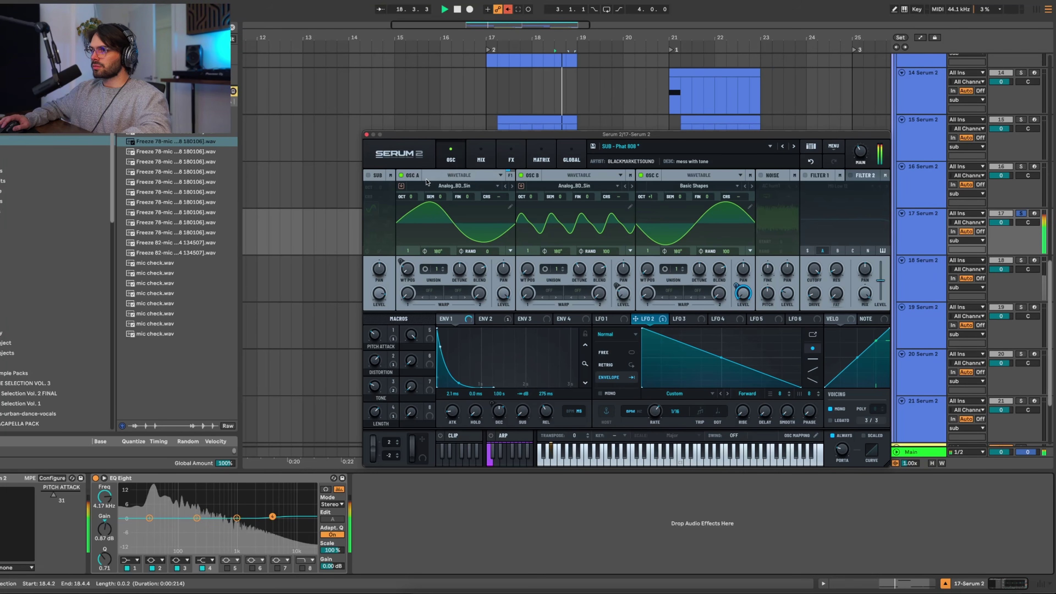
pyautogui.click(366, 134)
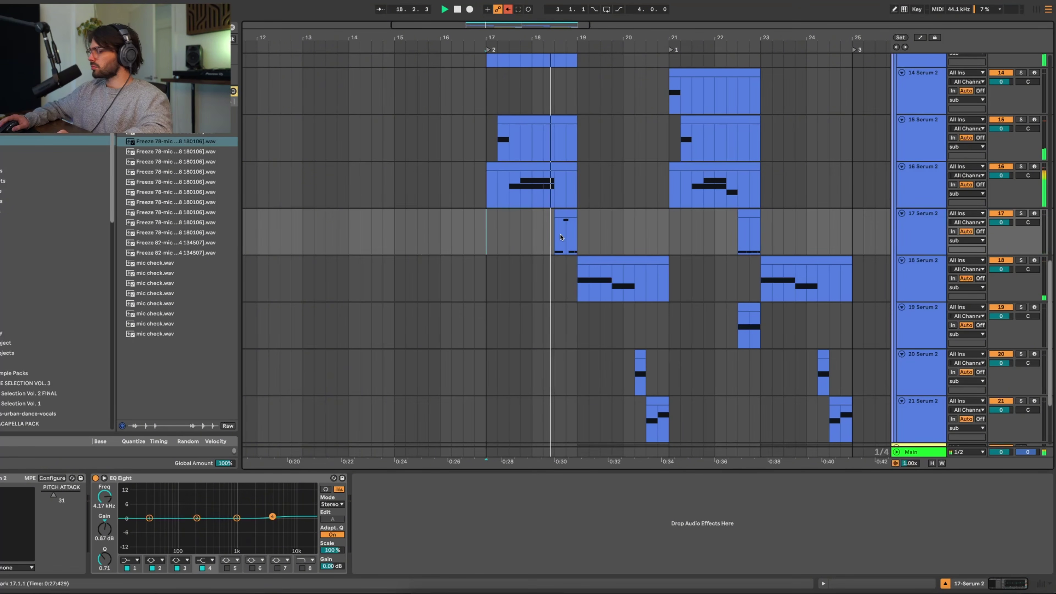
# Step: Turn band 1 of track 19's EQ Eight into a low cut at 174 Hz and audition the 22.3 clip
pyautogui.click(579, 288)
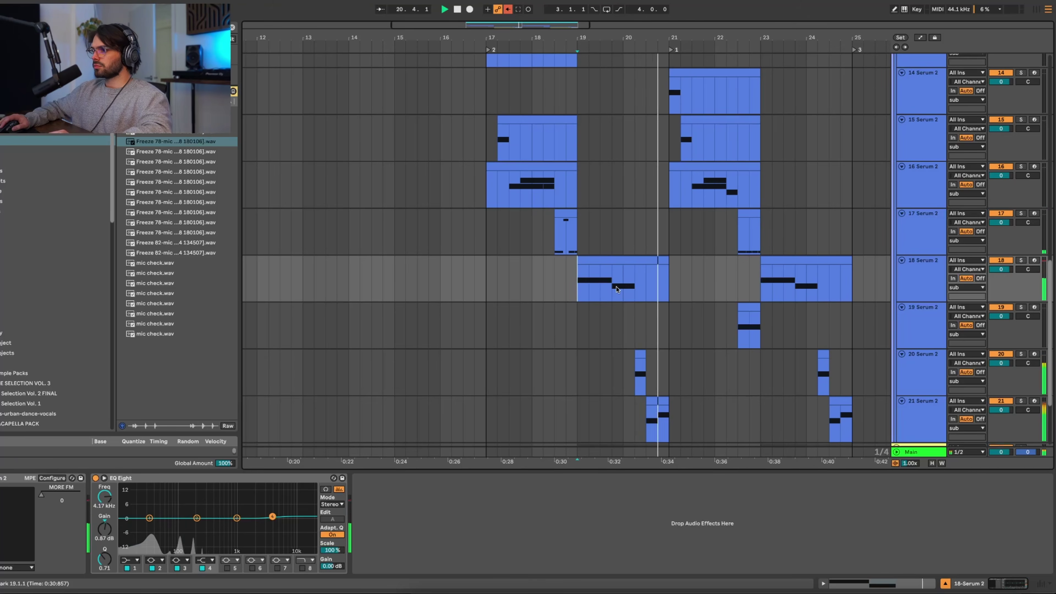
pyautogui.click(748, 327)
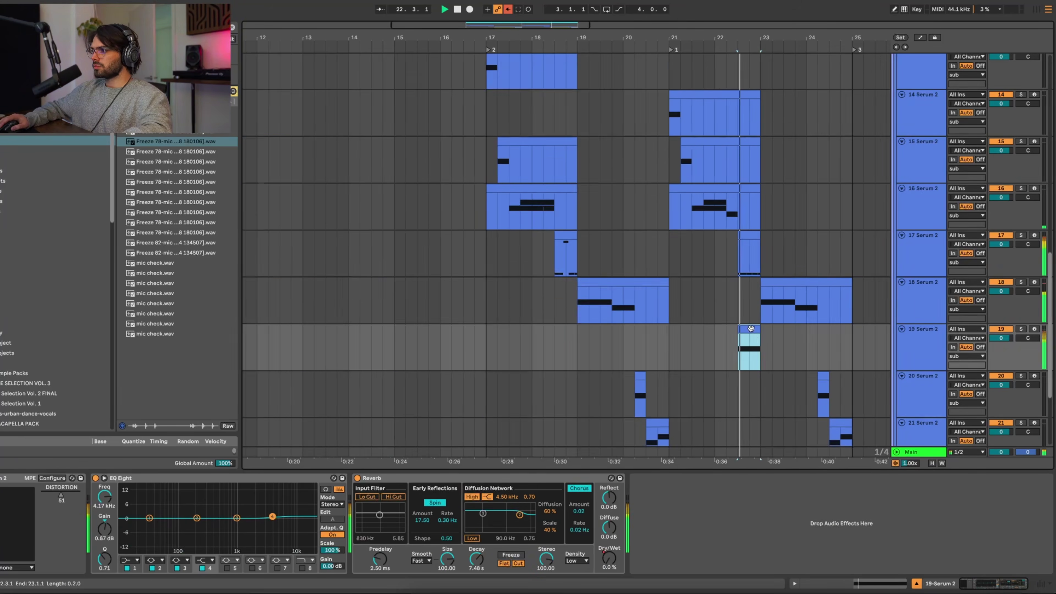
pyautogui.scroll(3, 749, 327)
pyautogui.press('space')
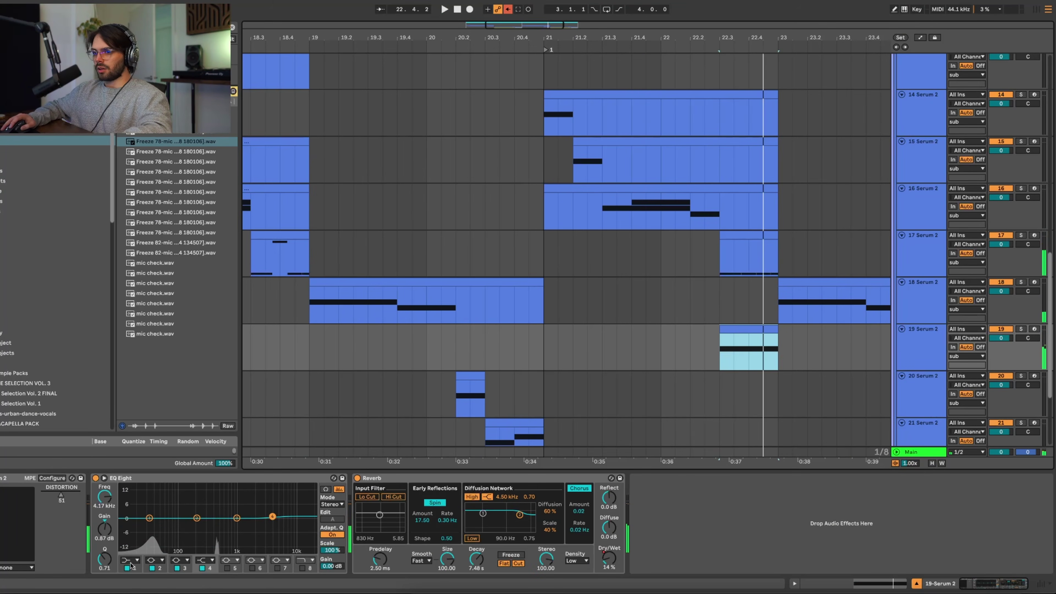
pyautogui.click(131, 562)
pyautogui.moveTo(198, 524); pyautogui.dragTo(198, 531)
pyautogui.press('space')
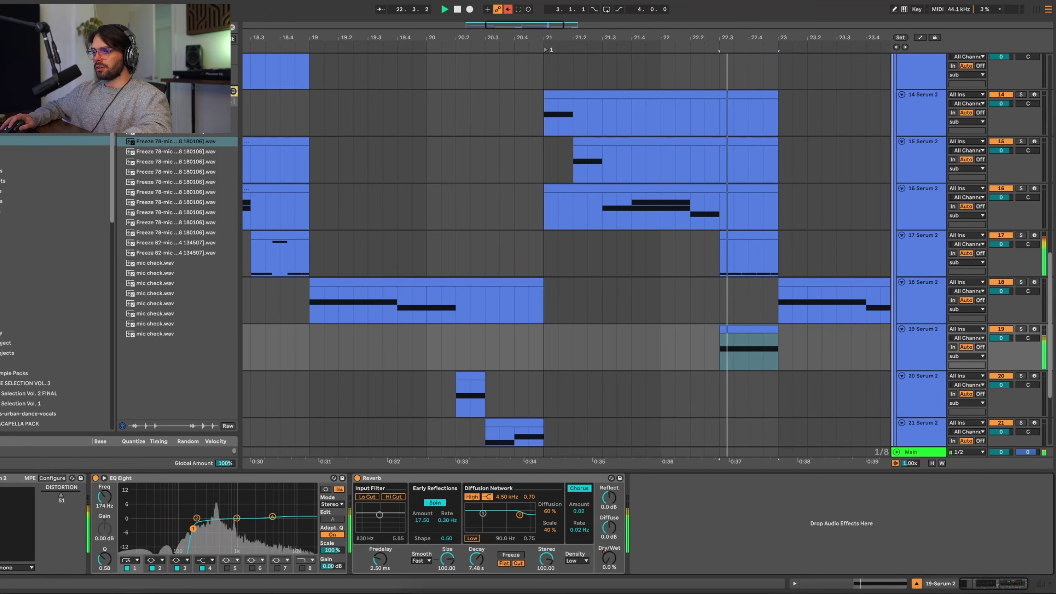
# Step: Audition the section from 22.3 with track 17 soloed and again together with the other tracks
pyautogui.press('space')
pyautogui.press('space')
pyautogui.press('space')
pyautogui.click(1020, 235)
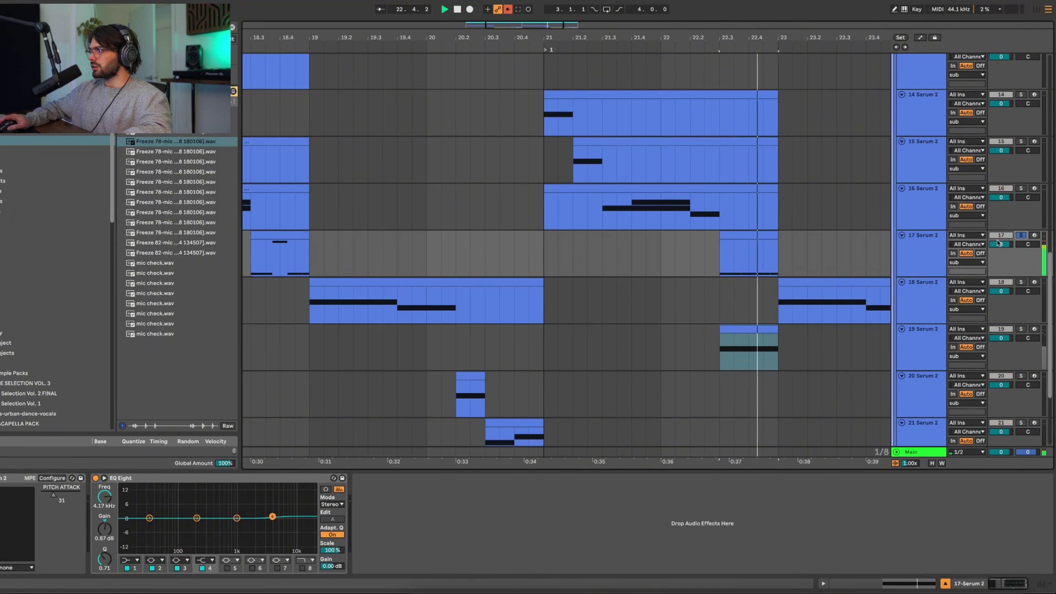
pyautogui.press('space')
pyautogui.press('space')
pyautogui.click(1020, 235)
pyautogui.click(717, 272)
pyautogui.press('space')
pyautogui.scroll(-5, 717, 275)
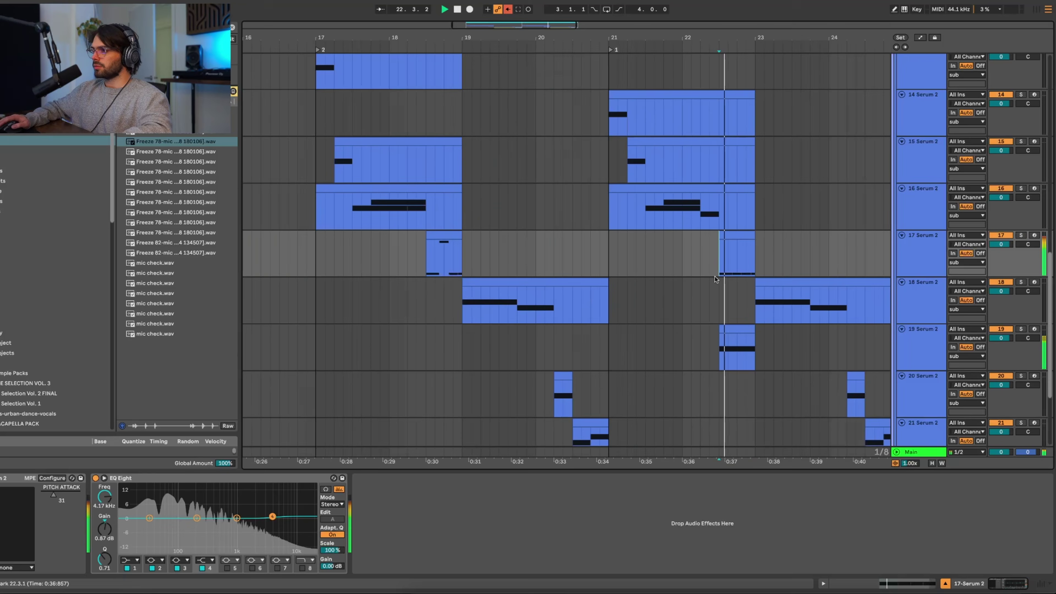
# Step: Add a soloed Serum 2 track to the main group with a four-bar sustained-note clip from bar 17 to bar 21
pyautogui.scroll(4, 541, 286)
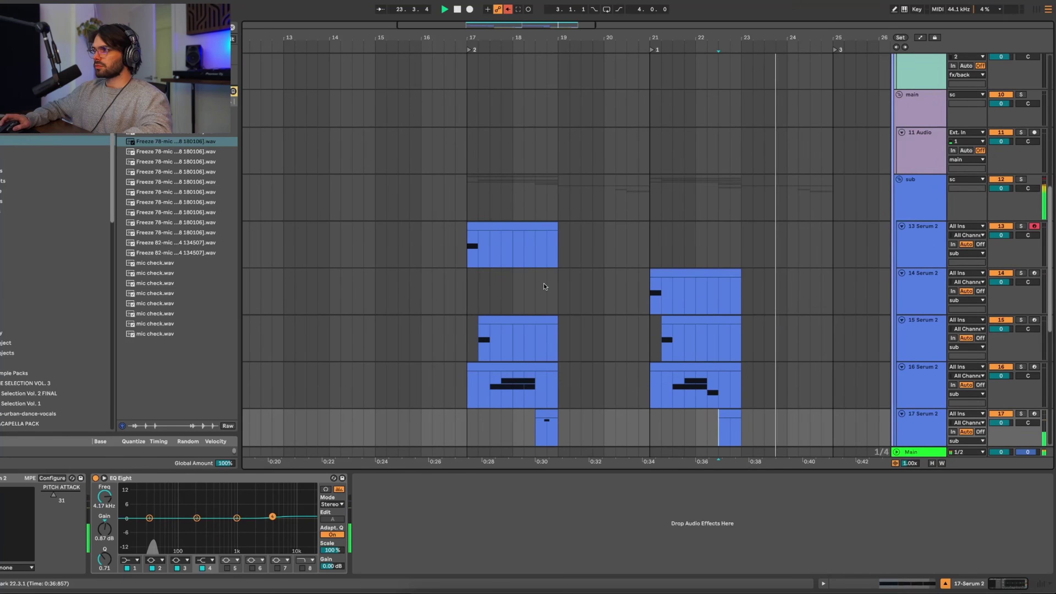
pyautogui.scroll(-5, 541, 287)
pyautogui.scroll(-2, 719, 326)
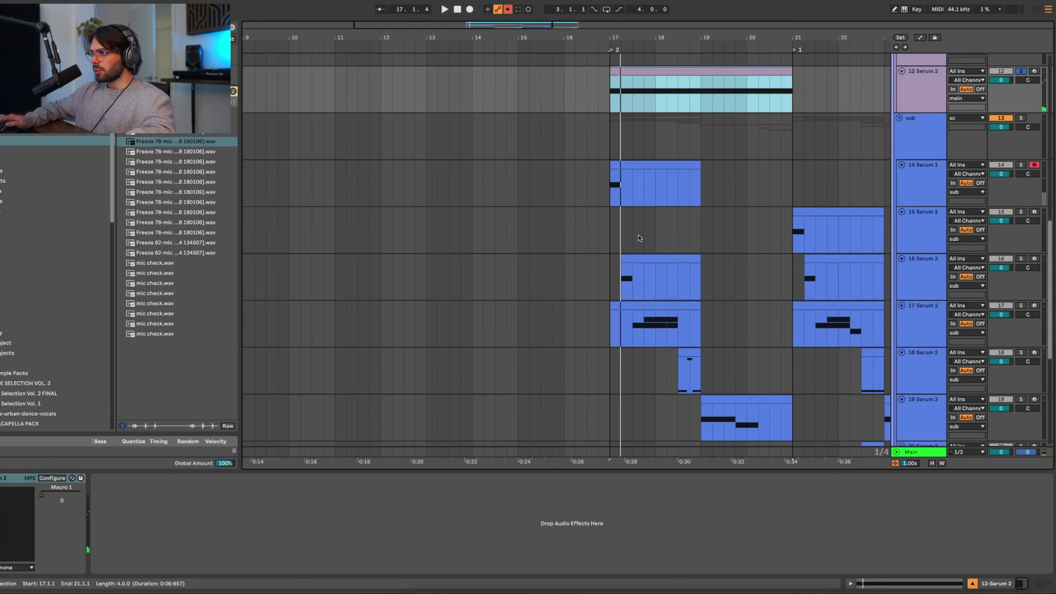
pyautogui.hscroll(1, 639, 238)
pyautogui.scroll(6, 640, 241)
pyautogui.scroll(-2, 728, 277)
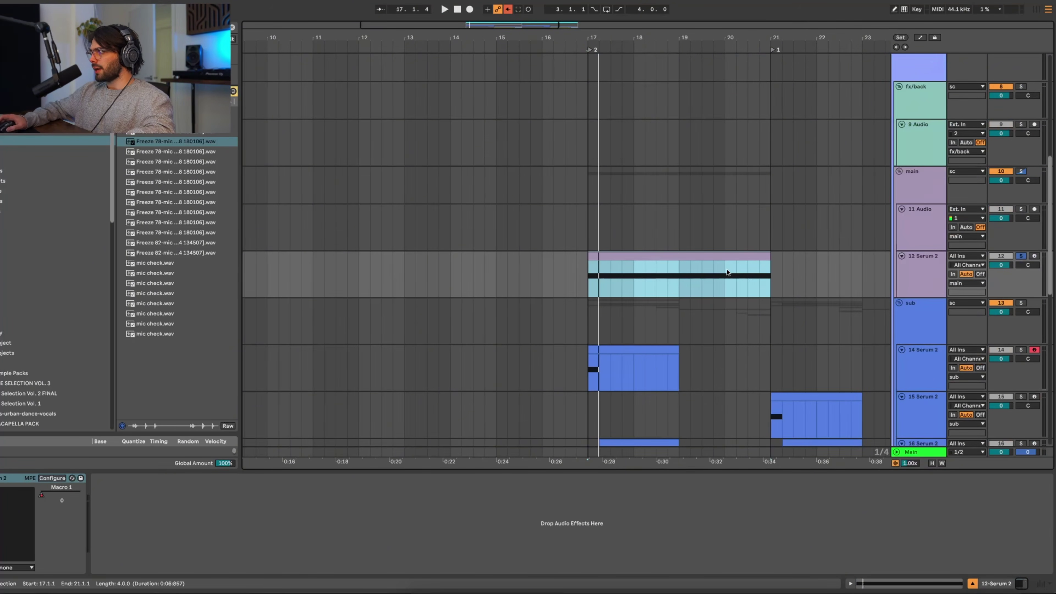
# Step: Choose the BLACKMARKETSOUND preset "PAD - Vocal Drone" in the main group's Serum 2
pyautogui.hscroll(3, 640, 253)
pyautogui.scroll(-2, 640, 253)
pyautogui.scroll(1, 530, 237)
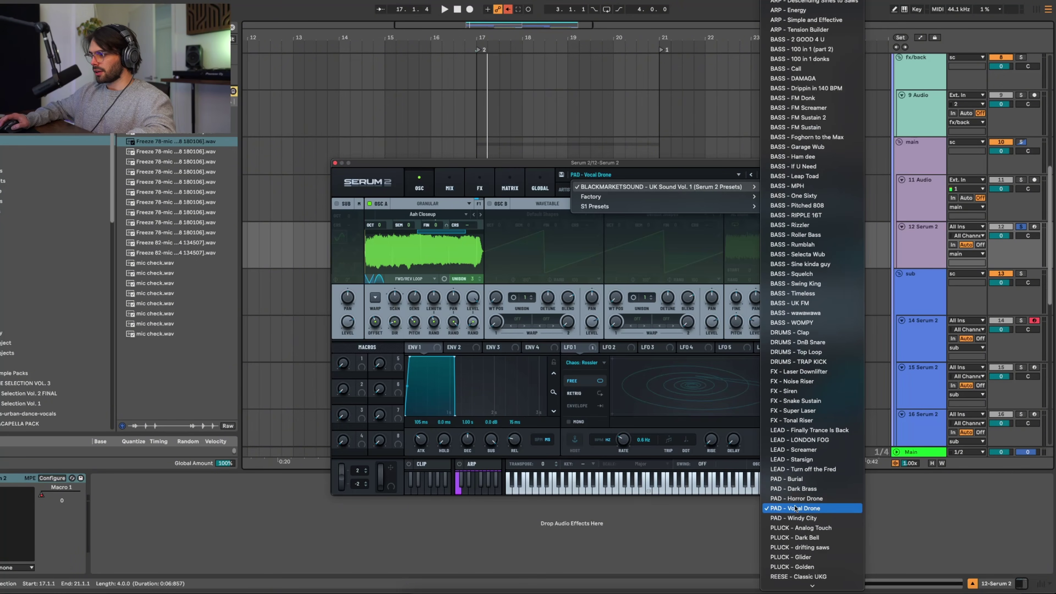
pyautogui.click(808, 515)
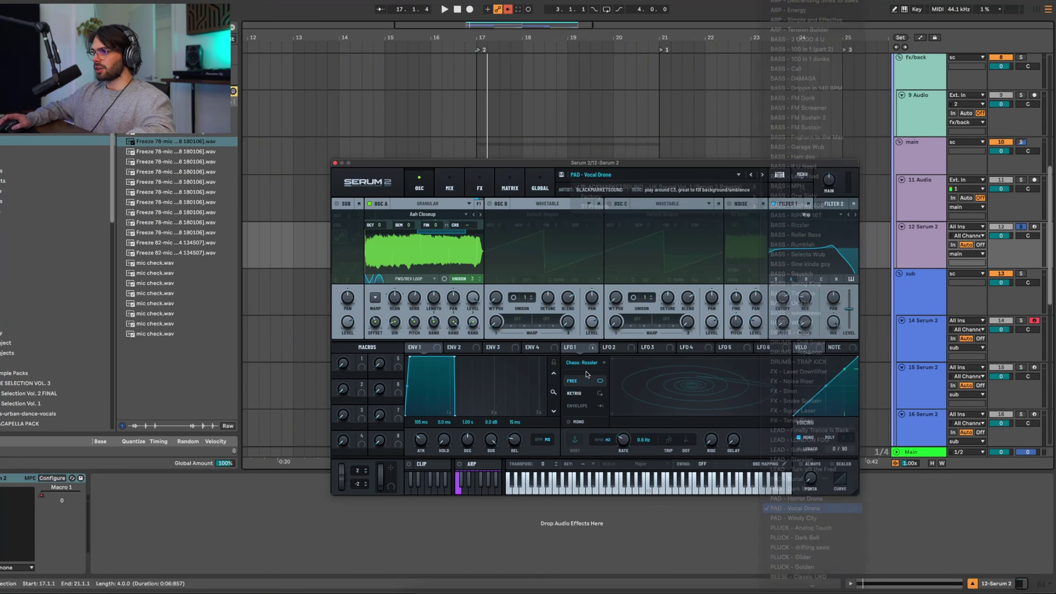
# Step: Examine the Vocal Drone preset's oscillator A type and its selected factory Vox sample
pyautogui.moveTo(539, 162); pyautogui.dragTo(582, 168)
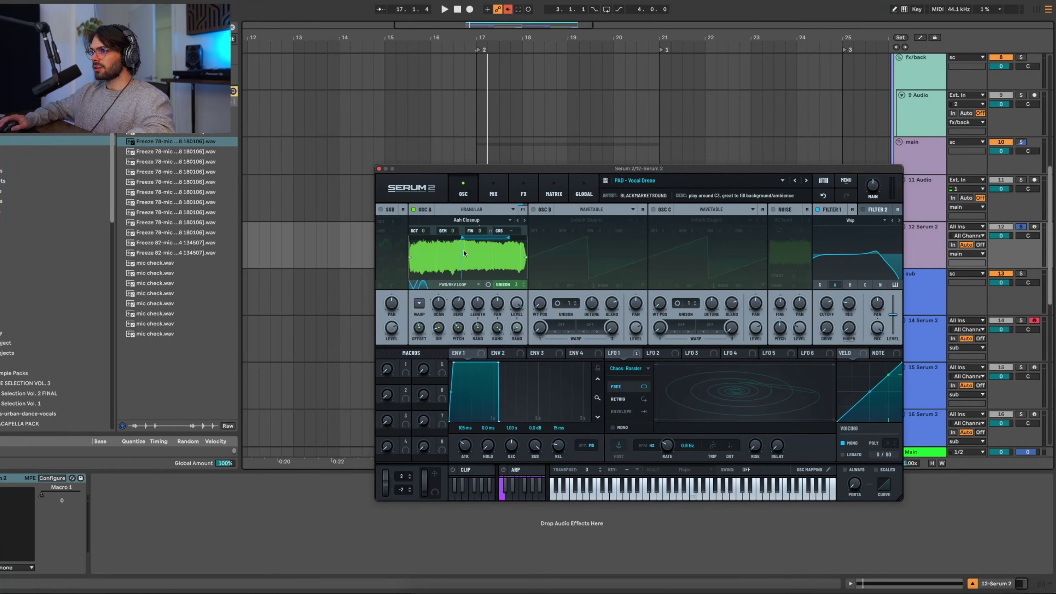
pyautogui.click(469, 210)
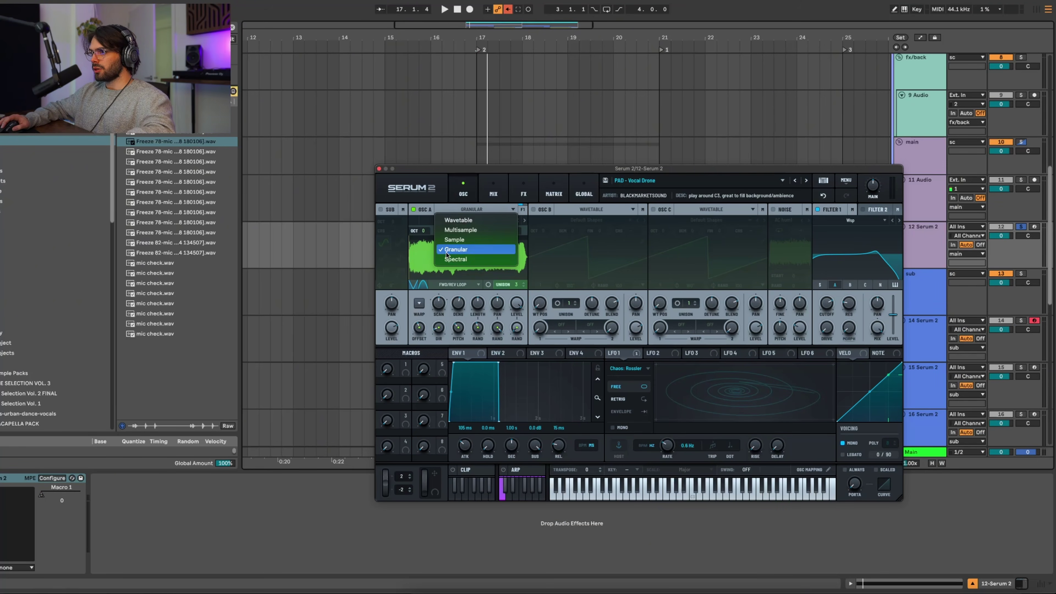
pyautogui.click(471, 211)
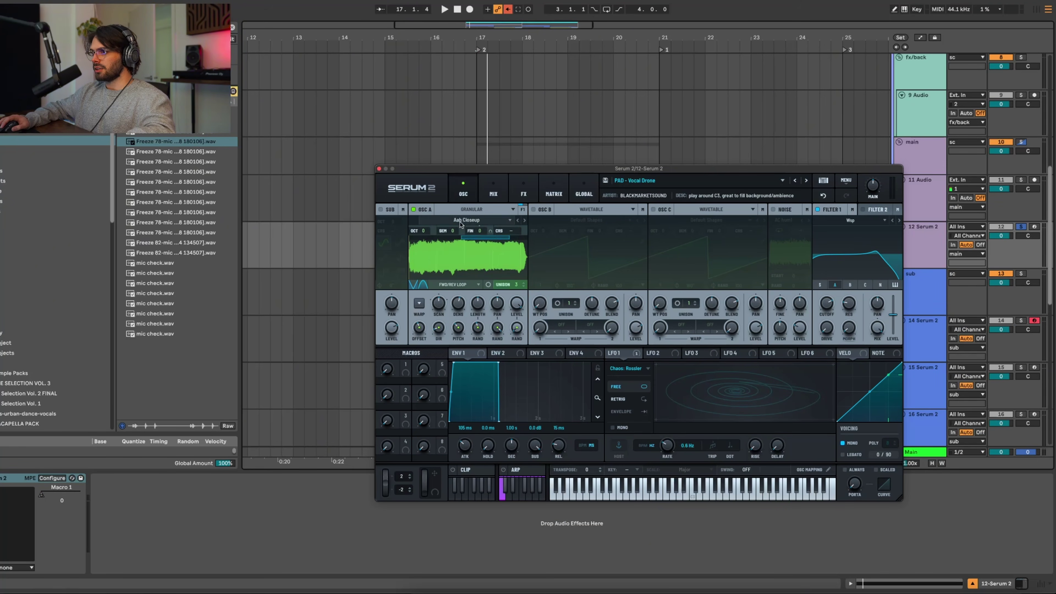
pyautogui.click(464, 220)
pyautogui.moveTo(478, 230)
pyautogui.moveTo(536, 309)
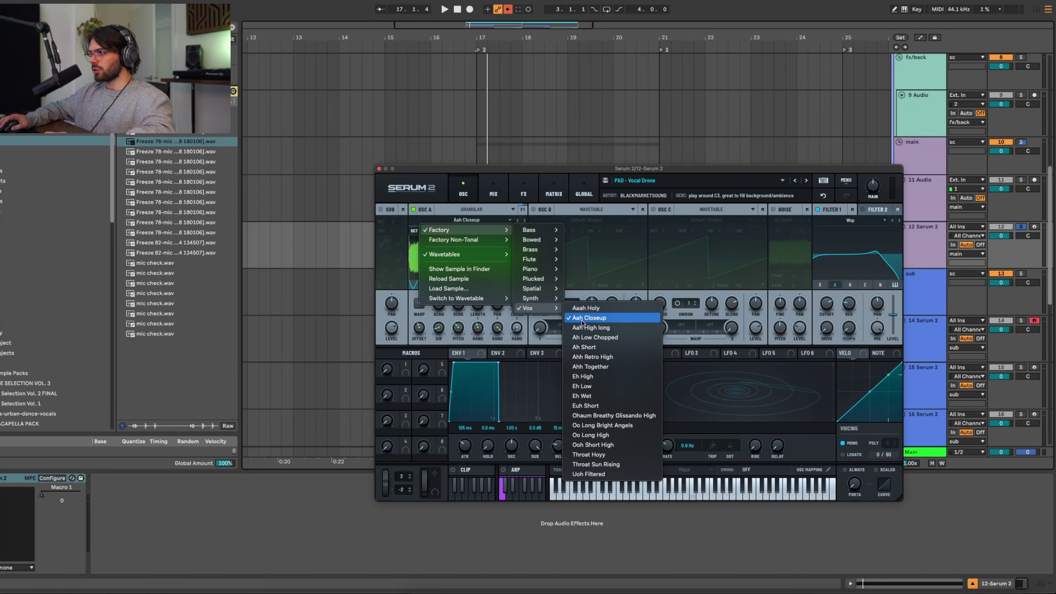
pyautogui.click(499, 167)
# Step: Audition the Vocal Drone preset, check its effects chain, and close the Serum 2 window
pyautogui.press('space')
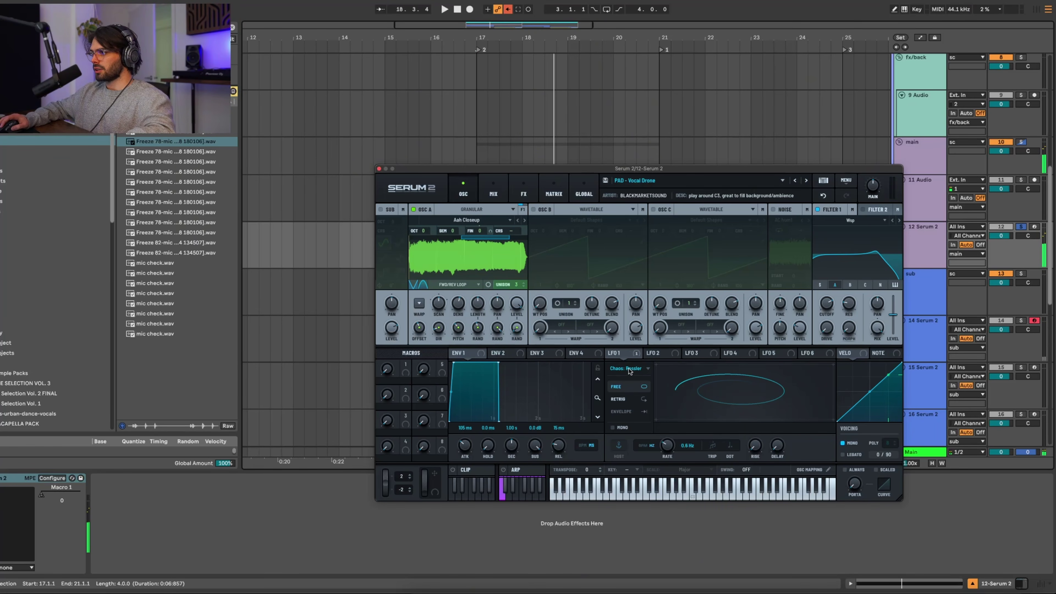
pyautogui.click(524, 192)
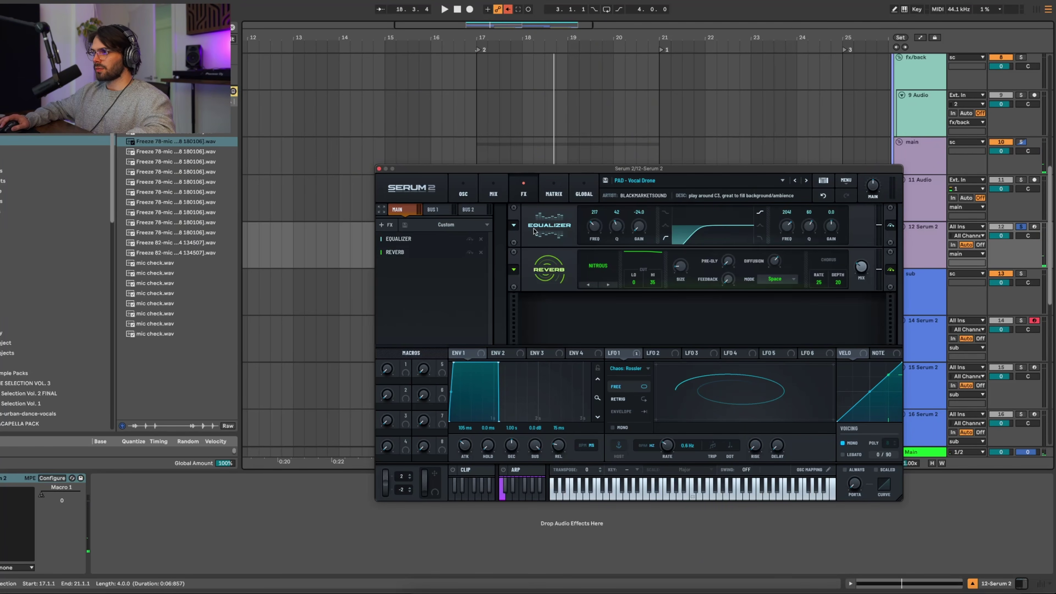
pyautogui.click(464, 191)
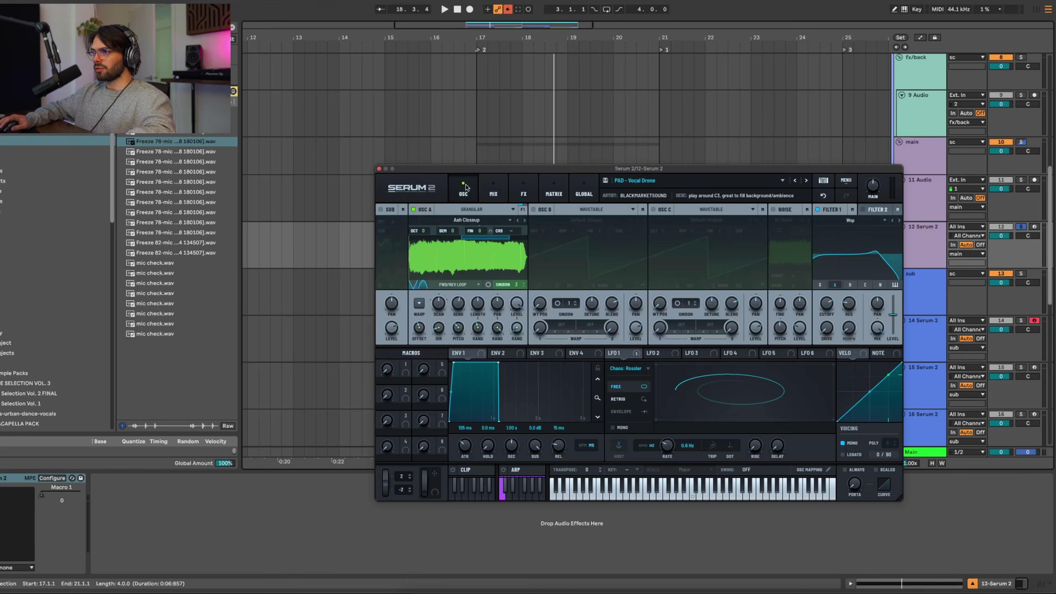
pyautogui.click(378, 169)
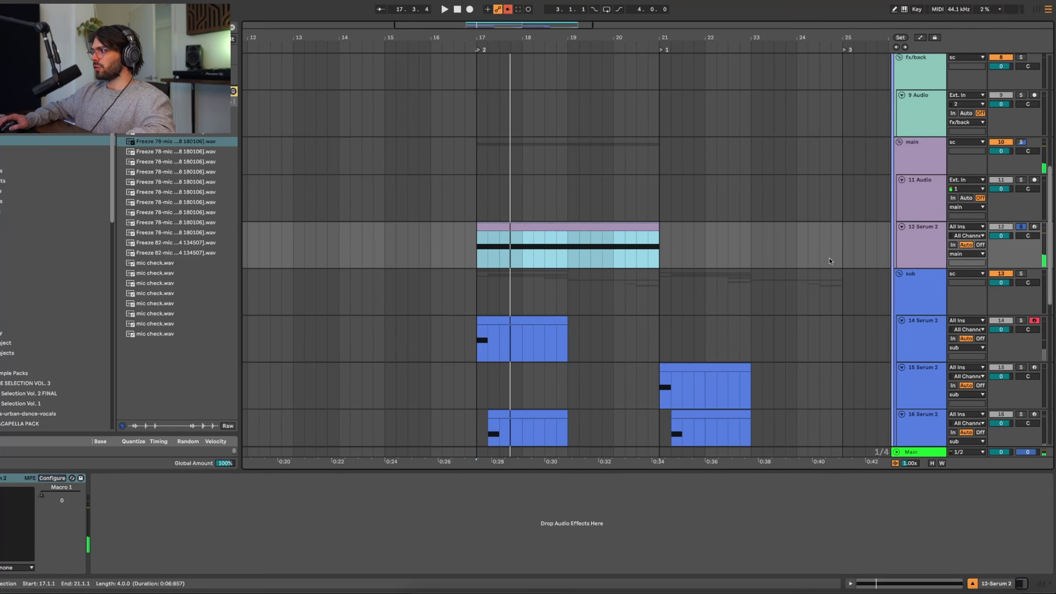
# Step: Bounce the Vocal Drone track to audio and delete everything except the first beat, from 17.1 to 17.2
pyautogui.rightClick(917, 249)
pyautogui.click(945, 319)
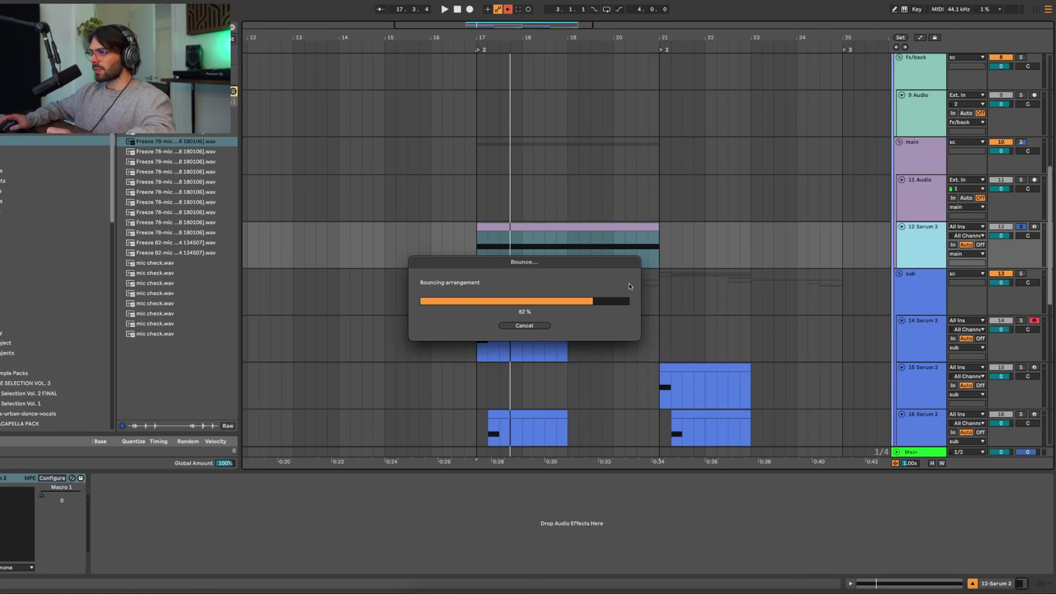
pyautogui.moveTo(738, 242); pyautogui.dragTo(818, 234)
pyautogui.press('Delete')
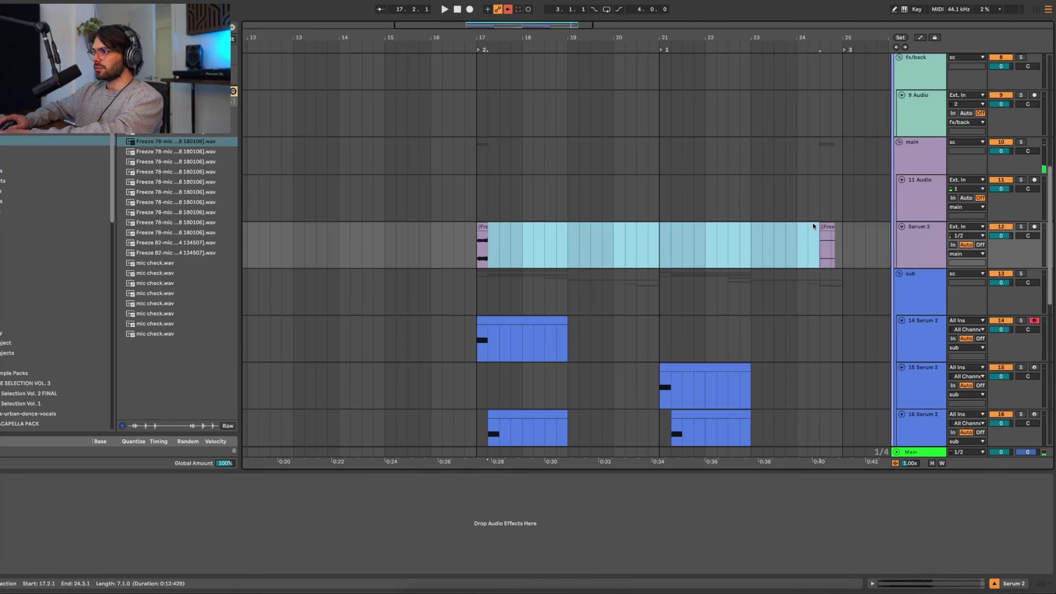
pyautogui.click(824, 227)
pyautogui.press('Delete')
pyautogui.click(488, 228)
# Step: Give the one-beat pad clip at bar 17 a fade-in and a long fade-out, auditioning it in between
pyautogui.scroll(10, 466, 233)
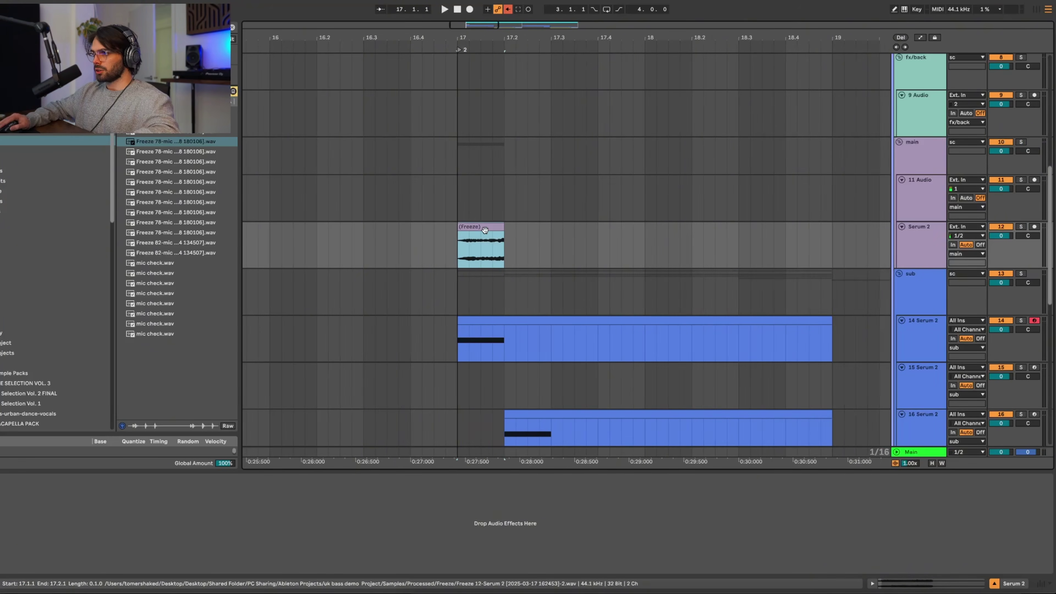
pyautogui.moveTo(444, 233); pyautogui.dragTo(470, 233)
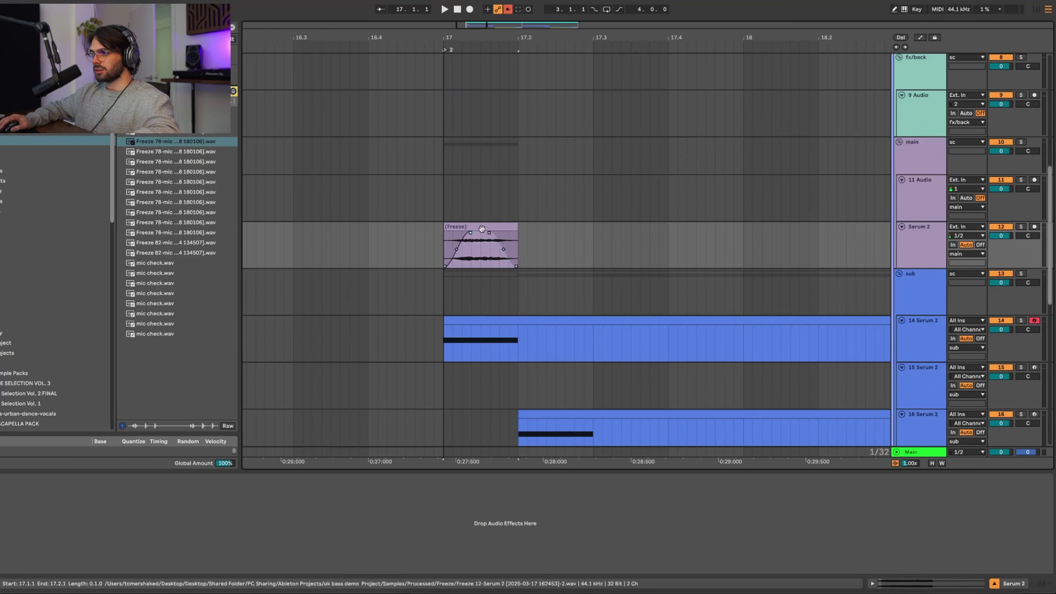
pyautogui.press('space')
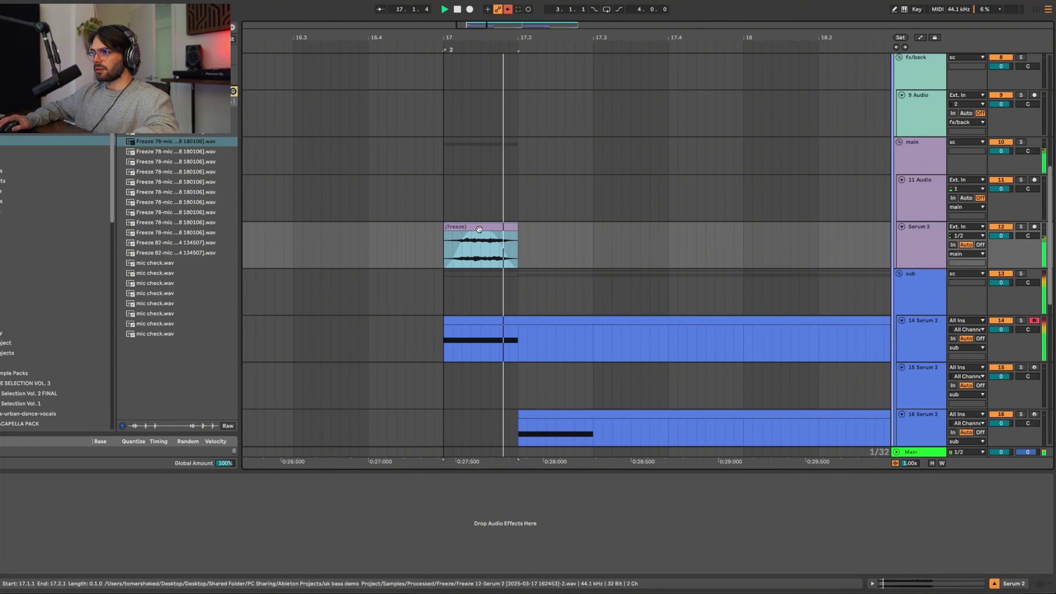
pyautogui.press('space')
pyautogui.moveTo(489, 233); pyautogui.dragTo(464, 233)
pyautogui.click(466, 227)
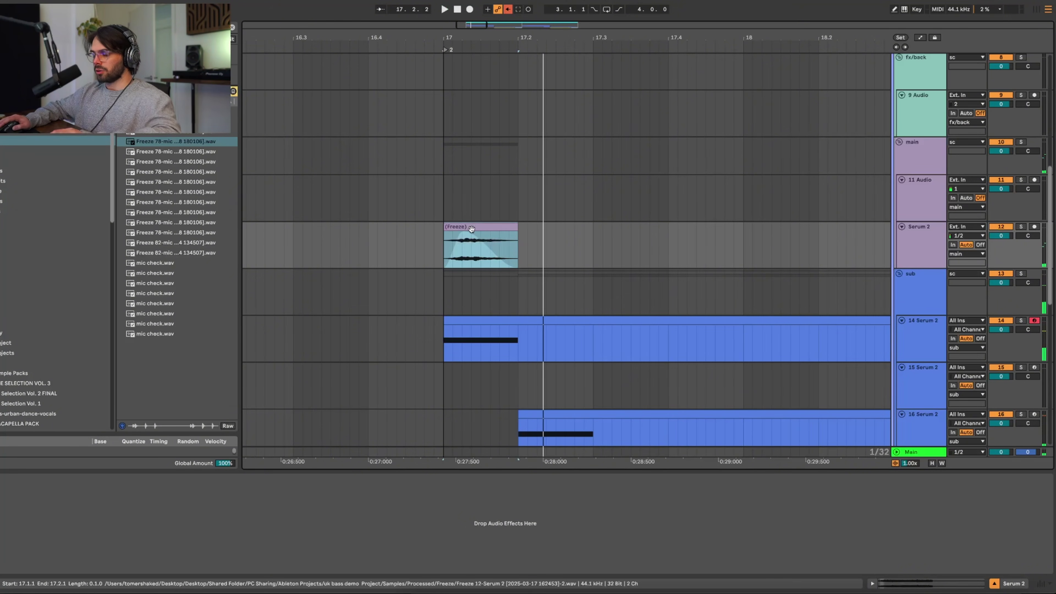
# Step: Duplicate the faded one-beat pad clip repeatedly to fill bars 17 to 25
pyautogui.press('-')
pyautogui.press('-')
pyautogui.press('super+d')
pyautogui.press('super+d')
pyautogui.press('super+d')
pyautogui.press('super+d')
pyautogui.press('super+d')
pyautogui.press('super+d')
pyautogui.press('super+d')
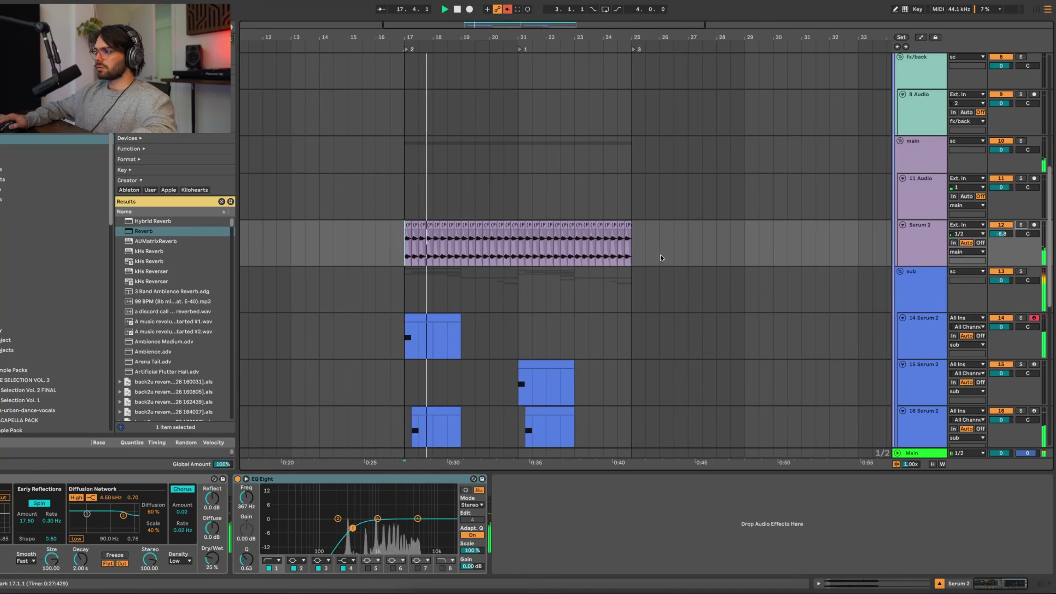
# Step: Lower the pad track's volume to -10.8 dB while listening to it with the other tracks
pyautogui.hscroll(-3, 1027, 298)
pyautogui.scroll(2, 1027, 299)
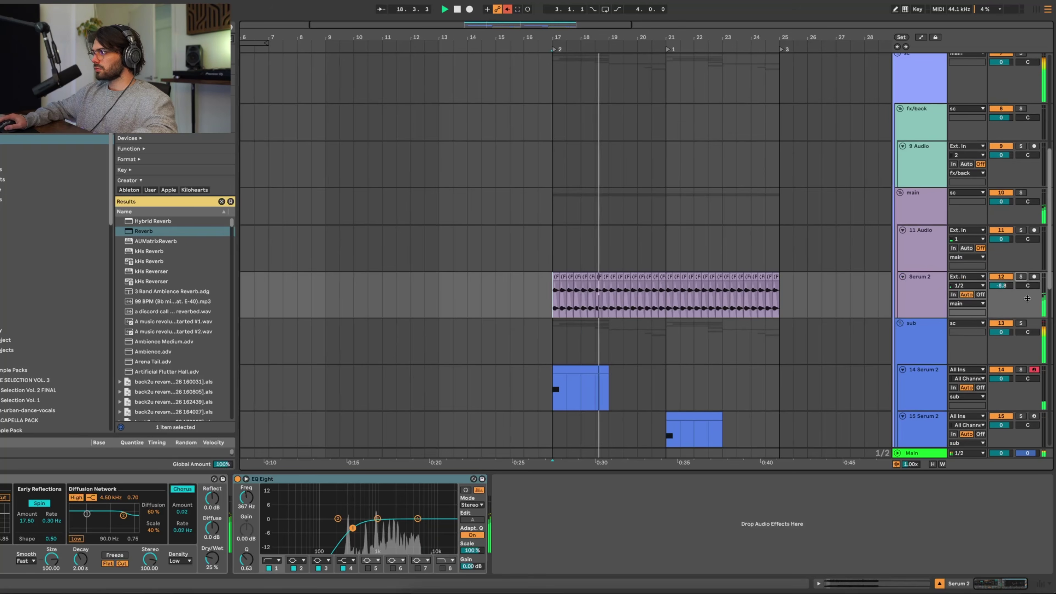
pyautogui.moveTo(1001, 285); pyautogui.dragTo(1001, 294)
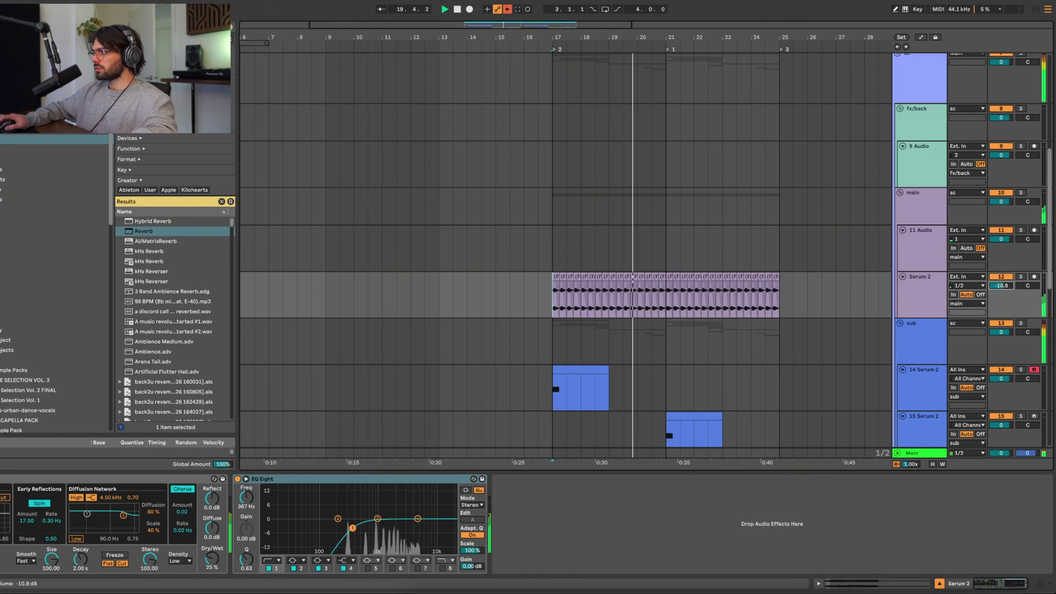
pyautogui.click(417, 519)
pyautogui.press('space')
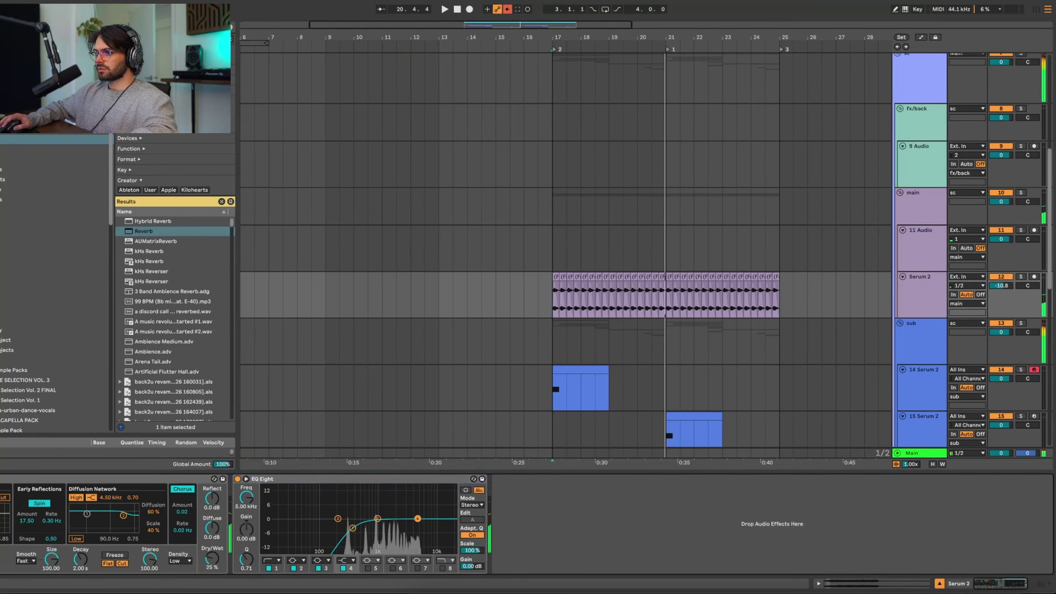
# Step: Try out a MIDI clip from bar 17 on an extra track in the fx/back group
pyautogui.scroll(-7, 580, 259)
pyautogui.scroll(2, 579, 259)
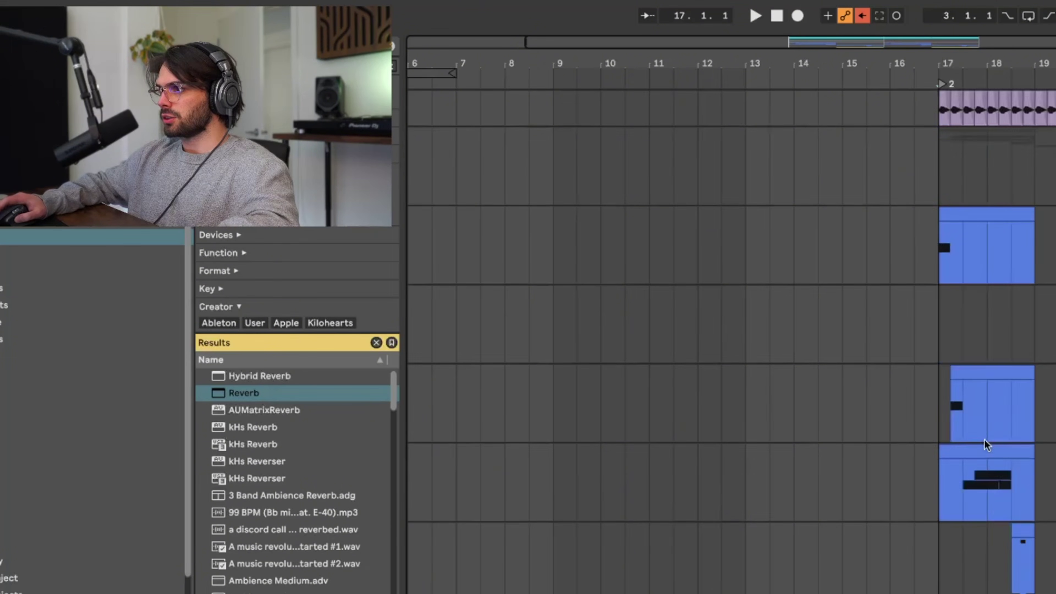
pyautogui.scroll(-5, 987, 444)
pyautogui.click(1048, 470)
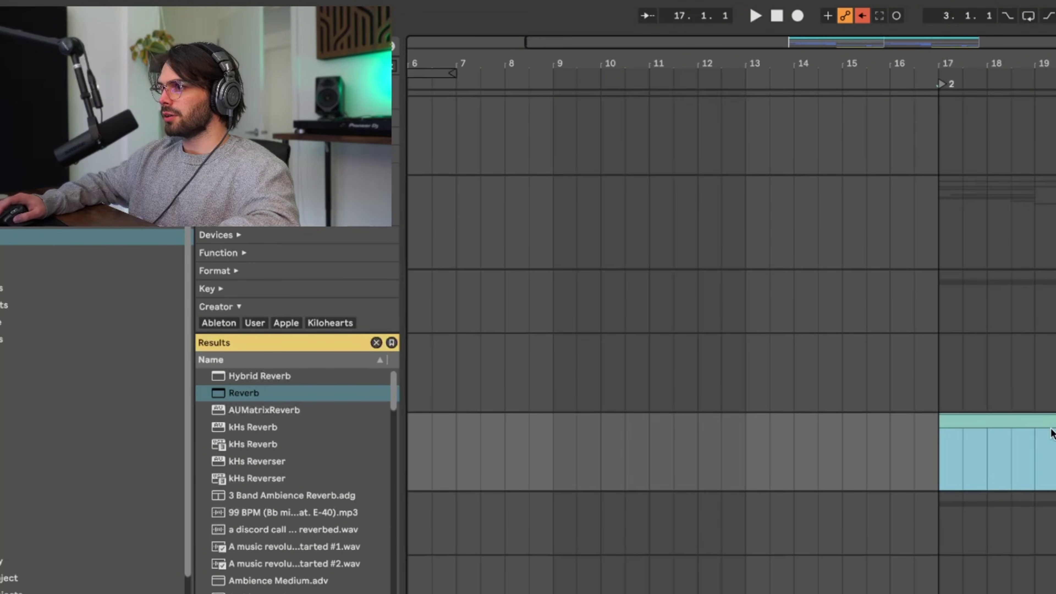
pyautogui.scroll(-3, 969, 385)
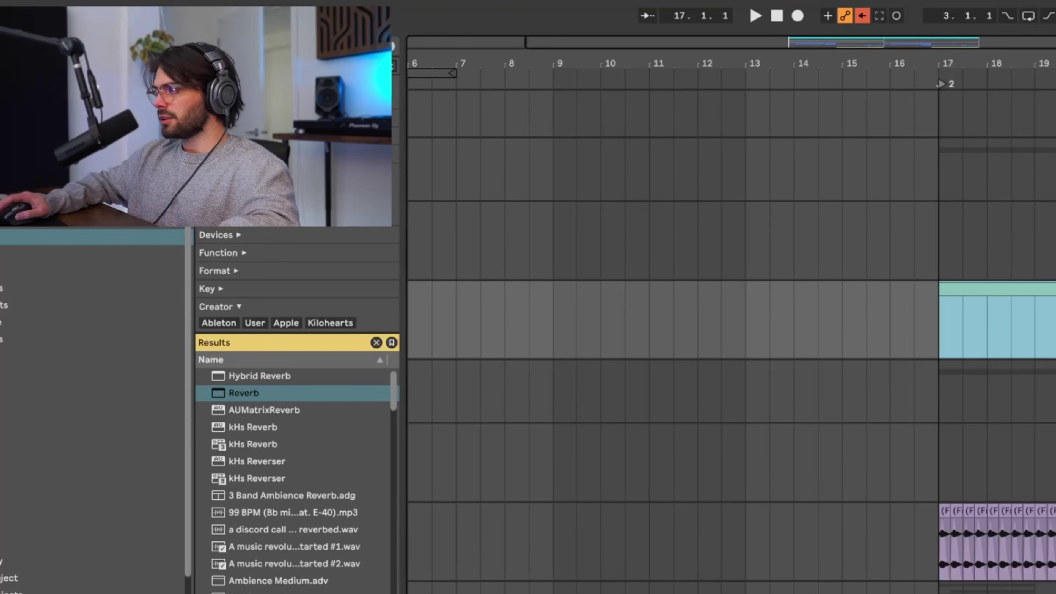
pyautogui.click(216, 46)
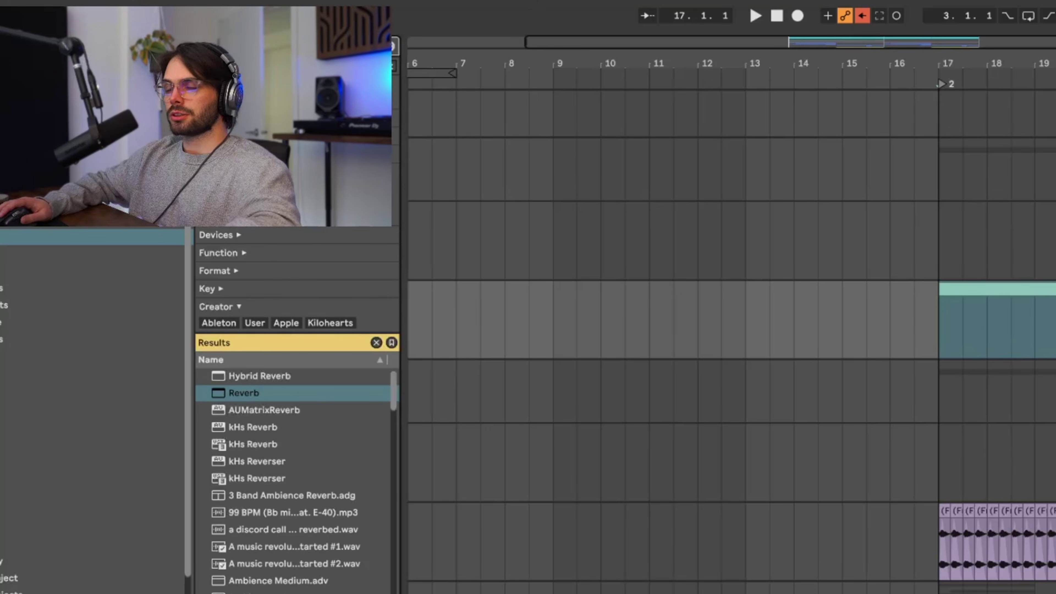
pyautogui.scroll(-7, 731, 333)
pyautogui.scroll(10, 732, 333)
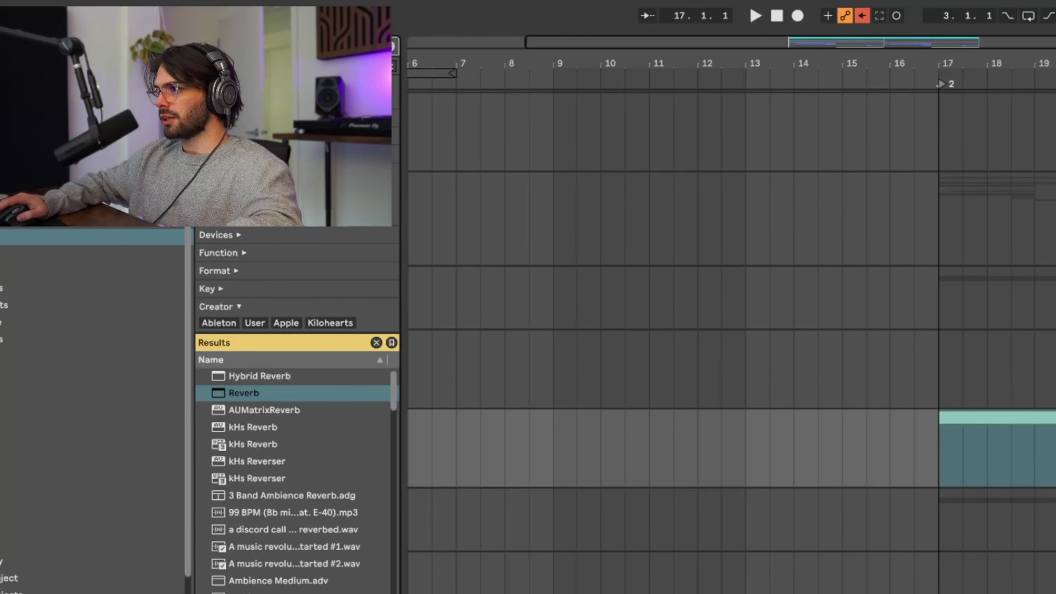
pyautogui.scroll(-5, 1043, 449)
pyautogui.scroll(5, 1043, 449)
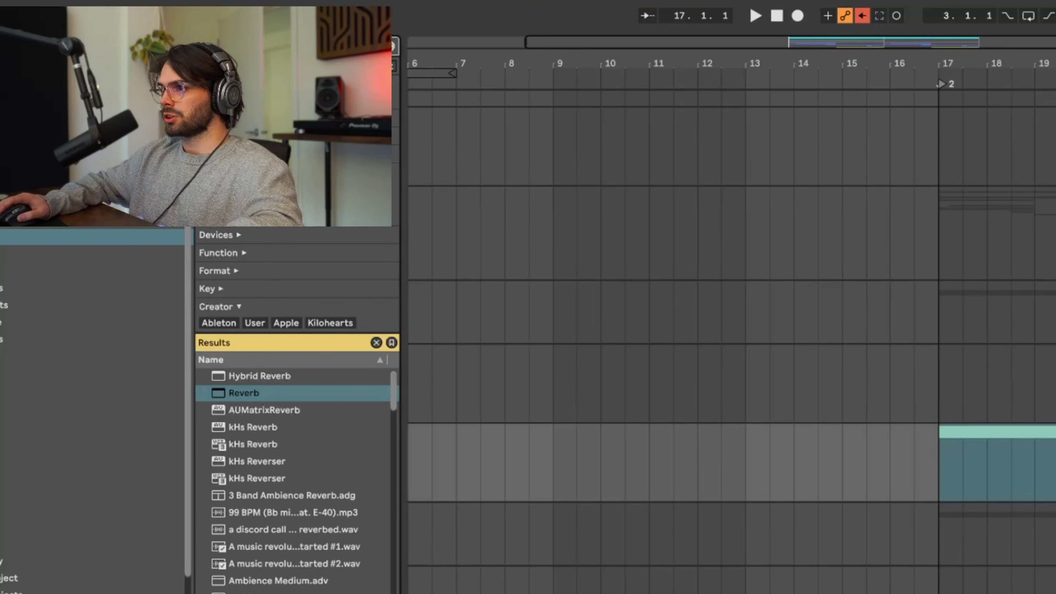
pyautogui.click(1052, 432)
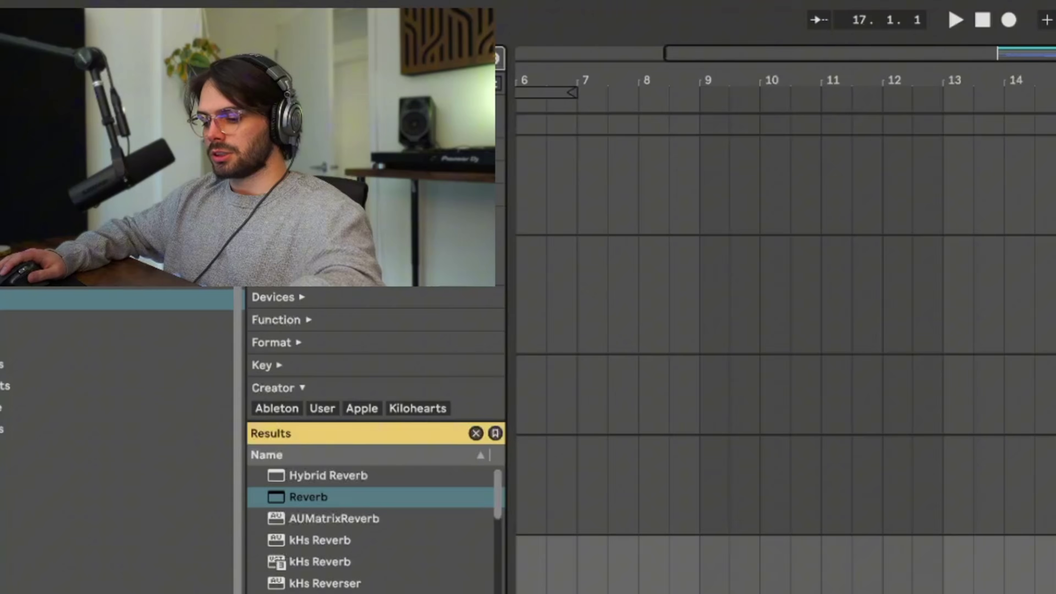
# Step: Search the browser for Serum
pyautogui.press('super+f')
pyautogui.write('ser')
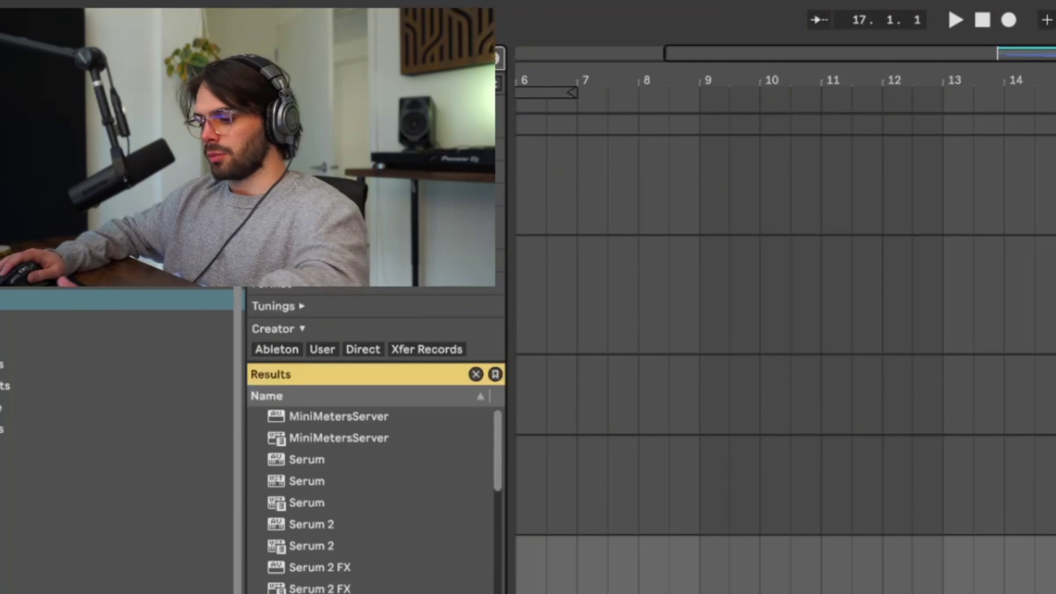
pyautogui.write('um')
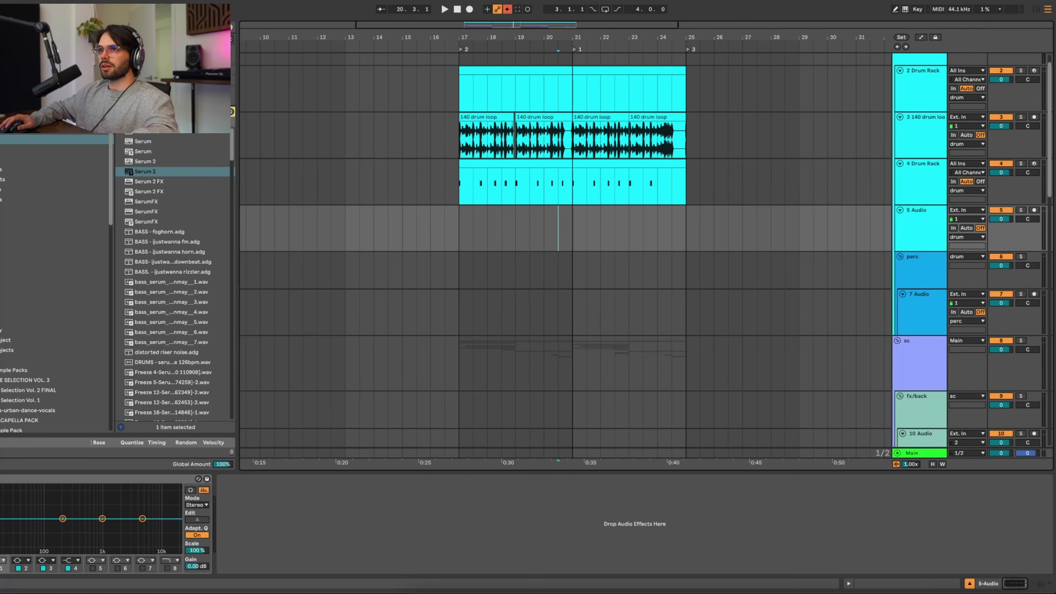
# Step: Add the KSHMR Acoustic Cymbal 13 - Ride sample to audio track 5 and reverse it to lead into bar 21
pyautogui.press('super+f')
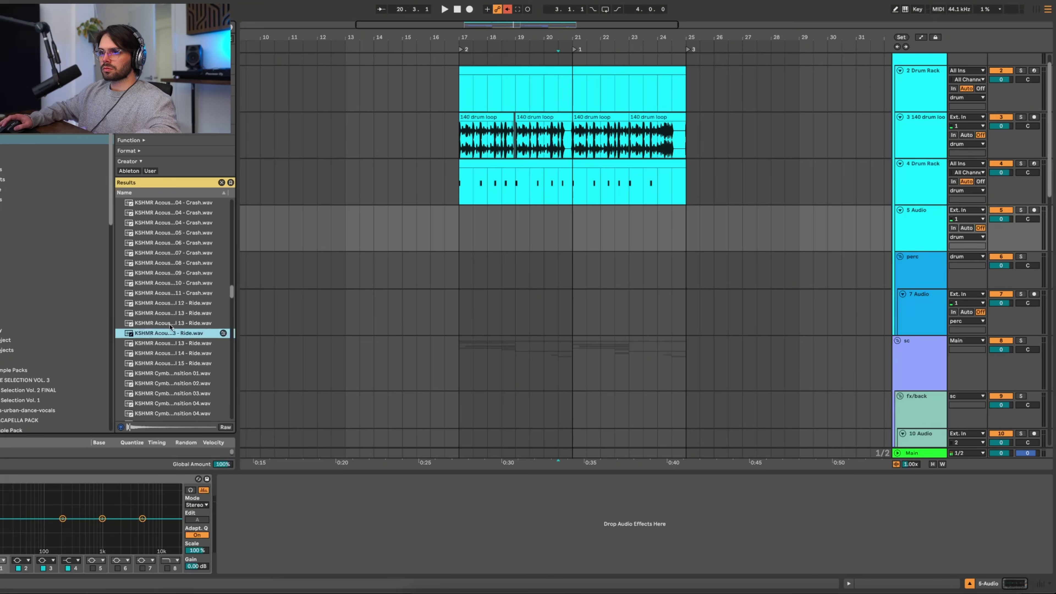
pyautogui.press('+')
pyautogui.moveTo(168, 334); pyautogui.dragTo(813, 229)
pyautogui.press('Delete')
pyautogui.click(496, 211)
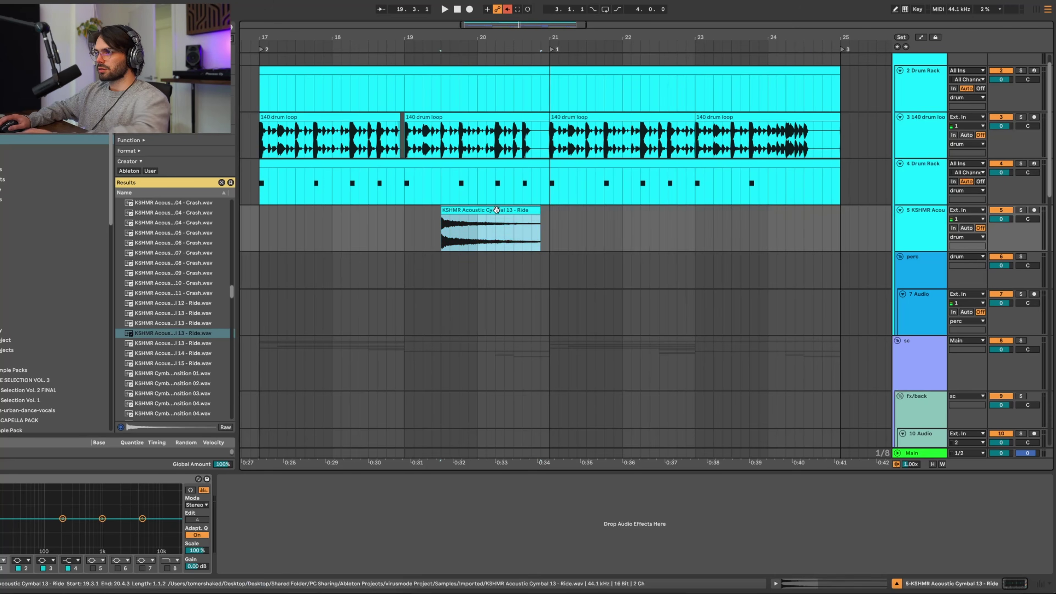
pyautogui.rightClick(494, 208)
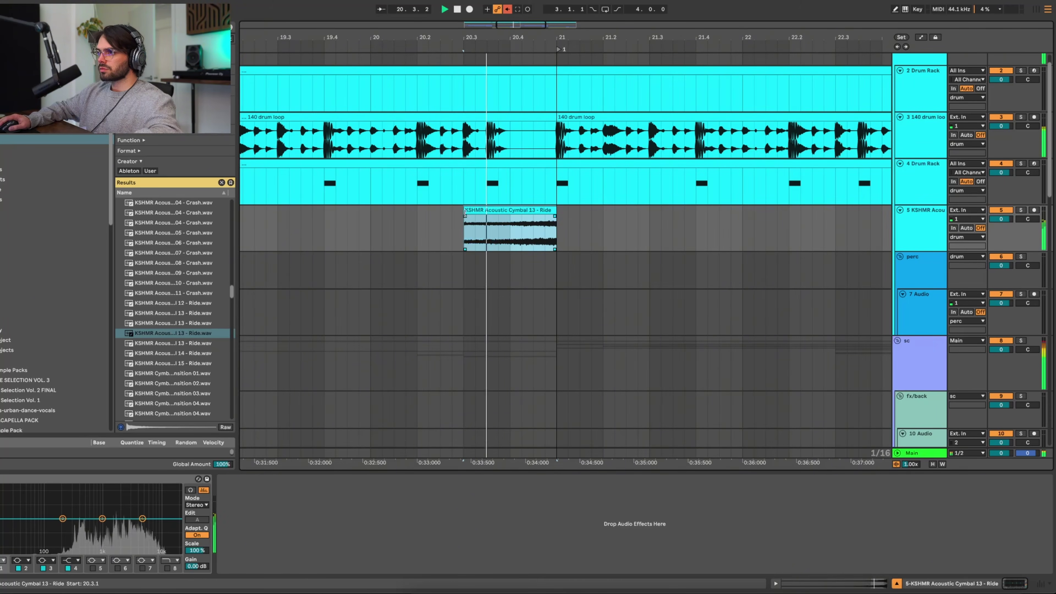
# Step: Fade in the reversed ride up to bar 21, set its track volume to -9.0 dB, and audition the transition
pyautogui.press('space')
pyautogui.moveTo(465, 216); pyautogui.dragTo(555, 216)
pyautogui.press('space')
pyautogui.moveTo(1000, 219); pyautogui.dragTo(999, 239)
pyautogui.press('space')
pyautogui.scroll(-5, 397, 190)
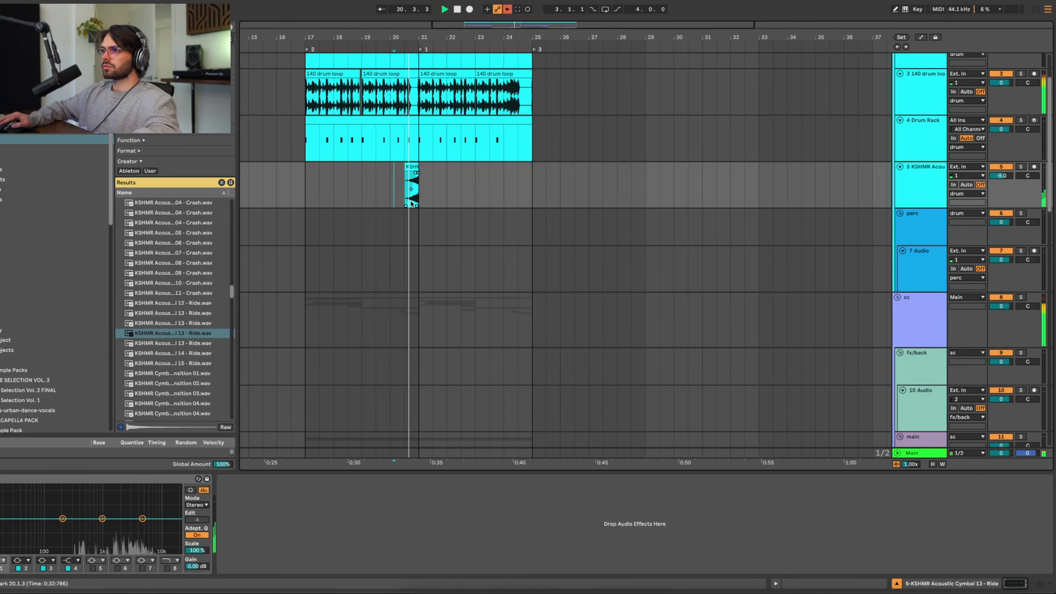
pyautogui.hscroll(-4, 483, 189)
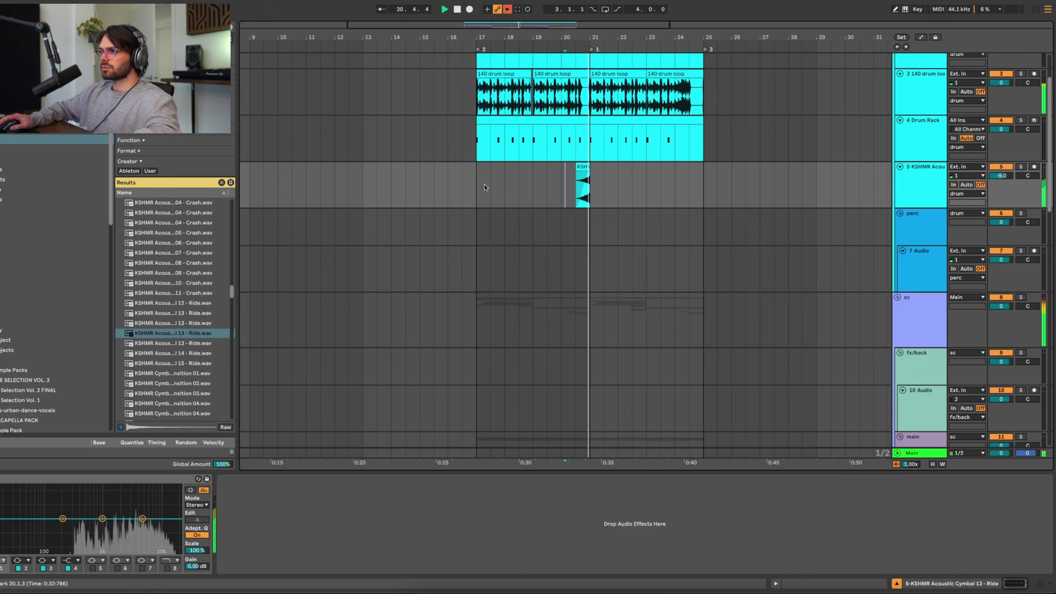
pyautogui.moveTo(478, 189); pyautogui.dragTo(590, 188)
pyautogui.click(582, 186)
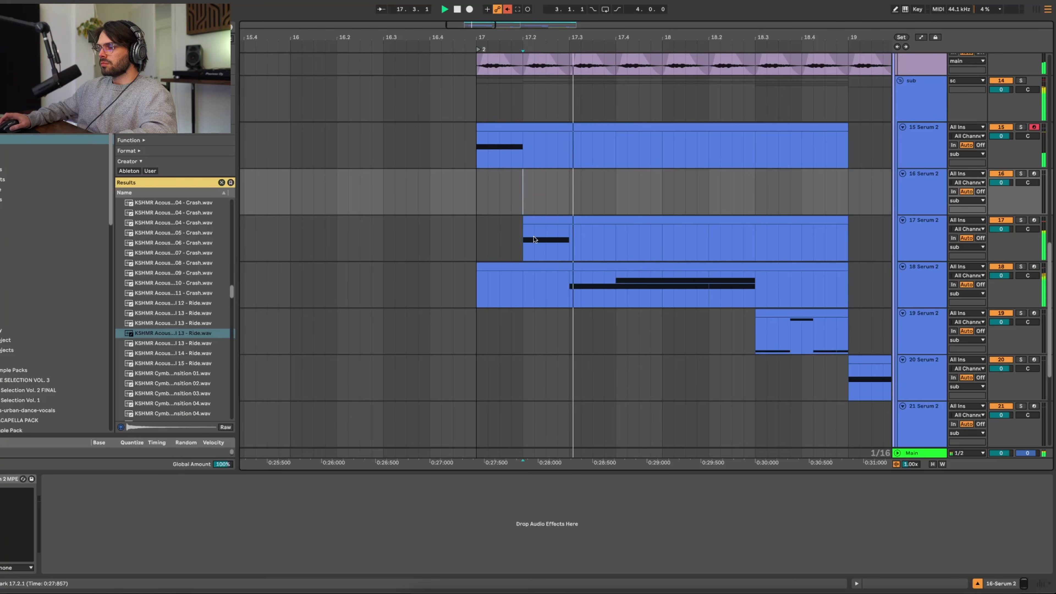
# Step: Solo track 17 and enable oscillator C in its Serum 2 bass patch with a Default Shapes sine wave
pyautogui.click(535, 239)
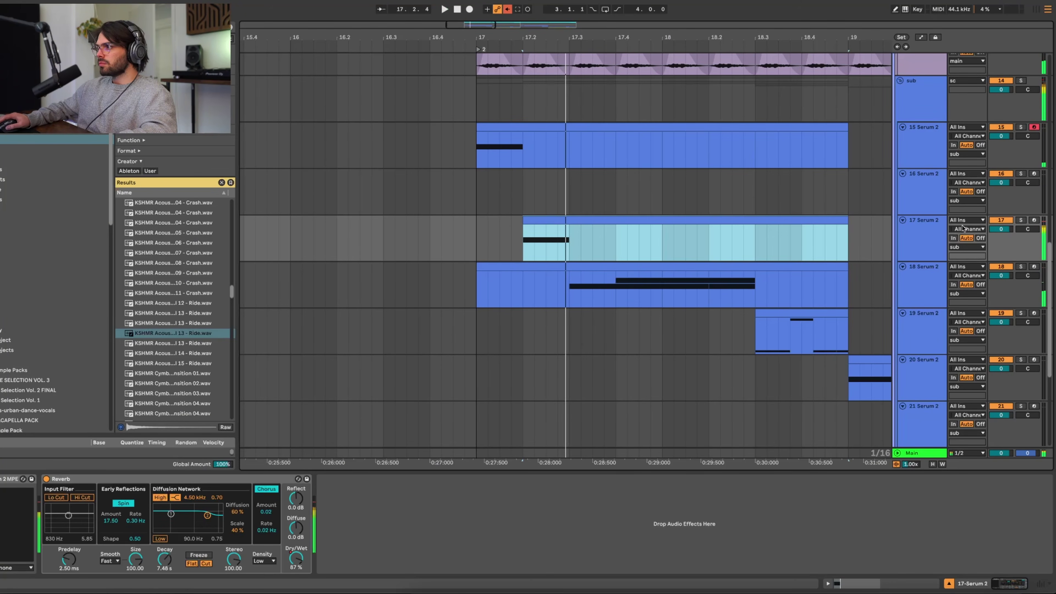
pyautogui.click(1020, 221)
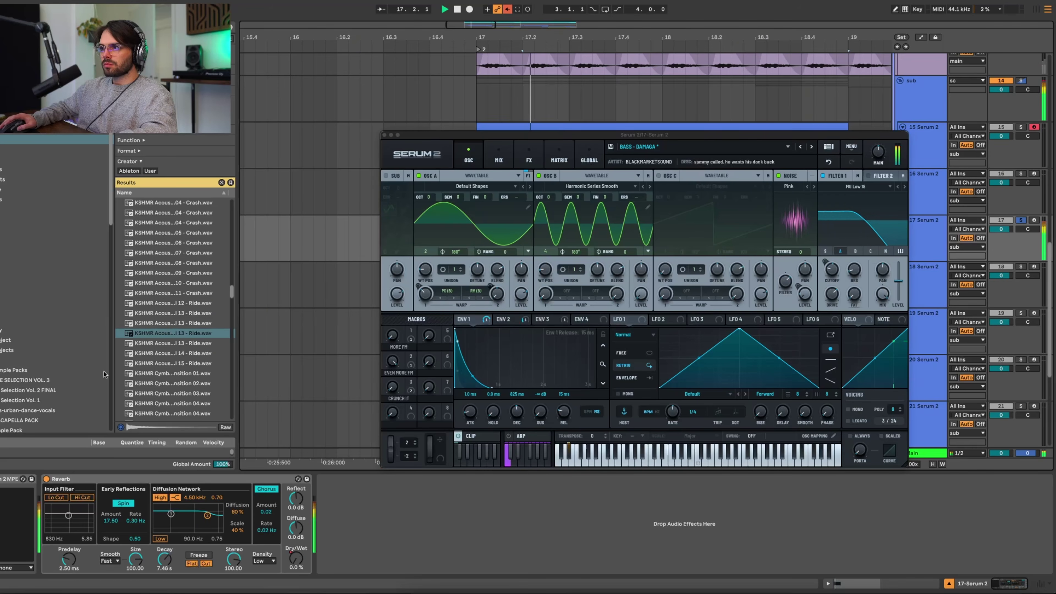
pyautogui.click(659, 176)
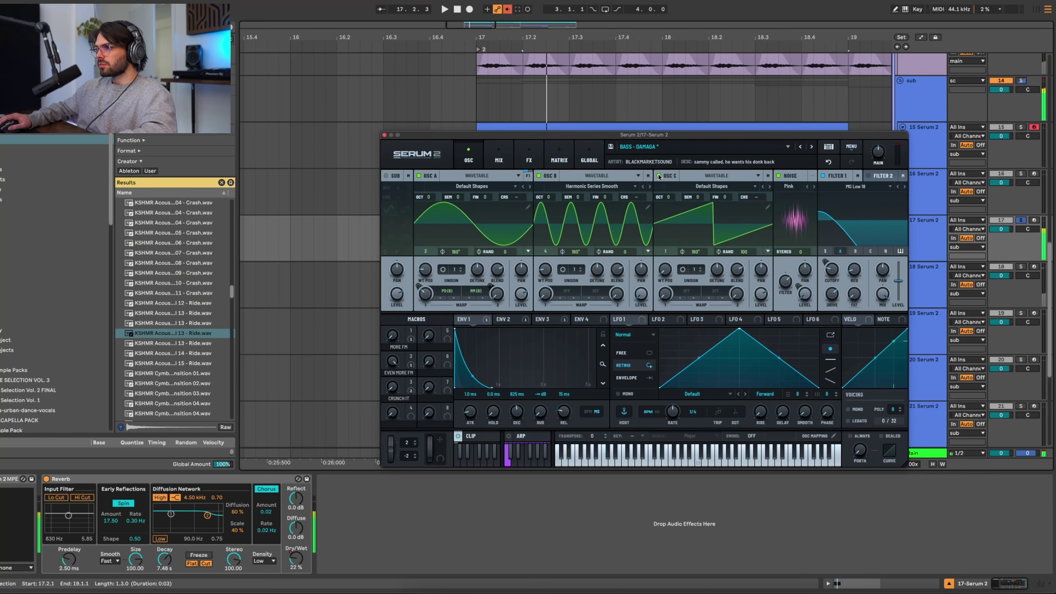
pyautogui.click(659, 176)
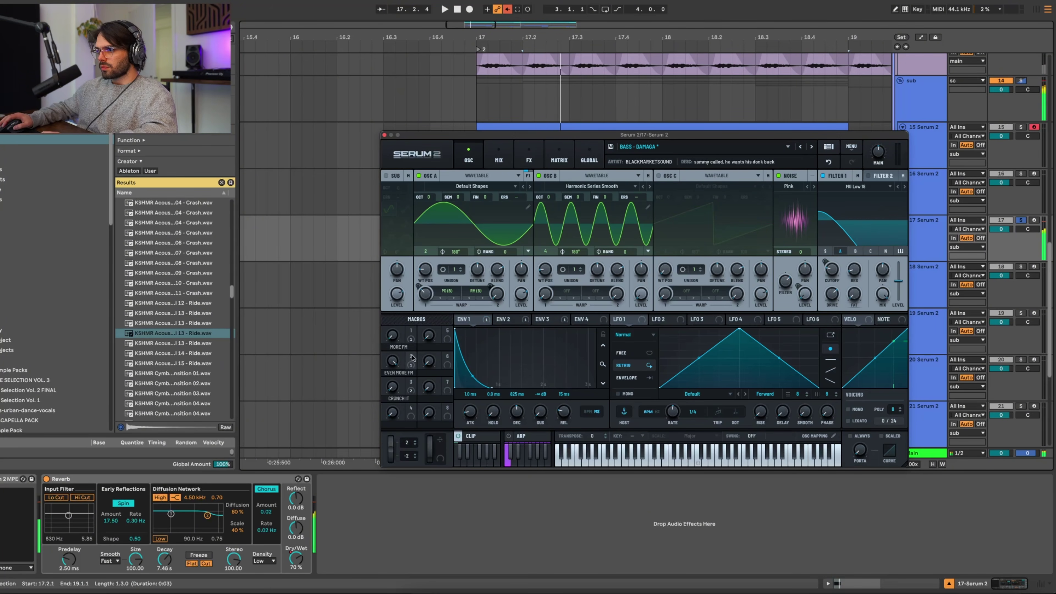
pyautogui.click(658, 176)
pyautogui.click(719, 176)
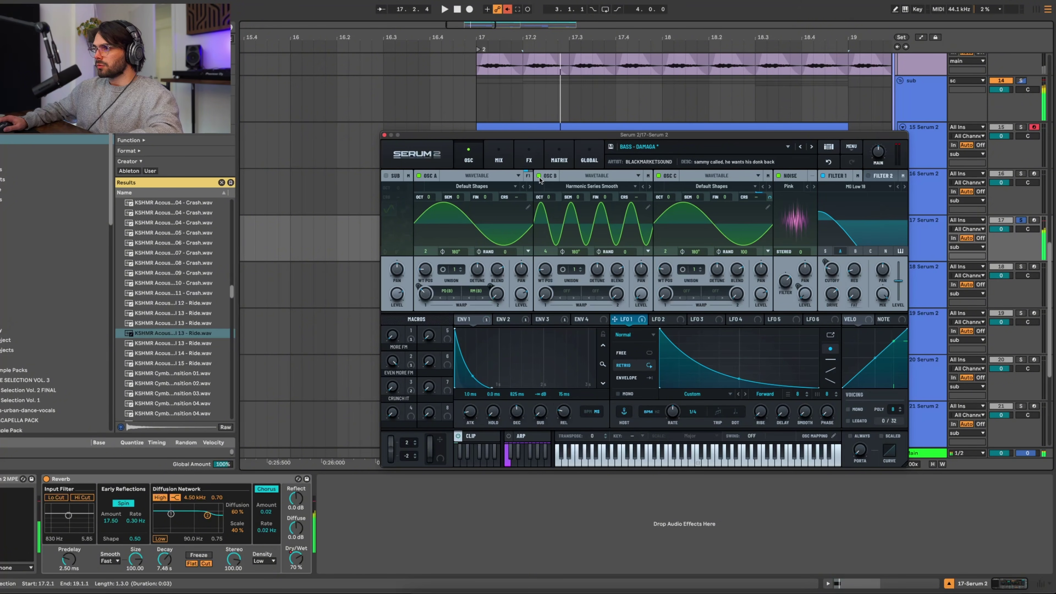
# Step: Isolate oscillator C by switching off oscillators A and B, and shape it with a High 18 filter
pyautogui.click(539, 176)
pyautogui.click(419, 176)
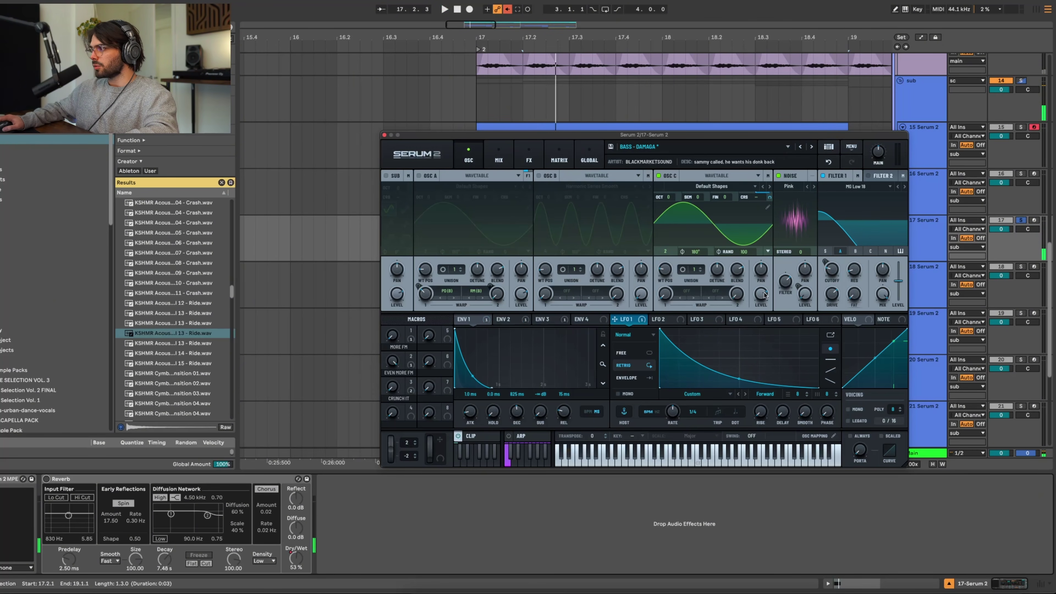
pyautogui.click(886, 176)
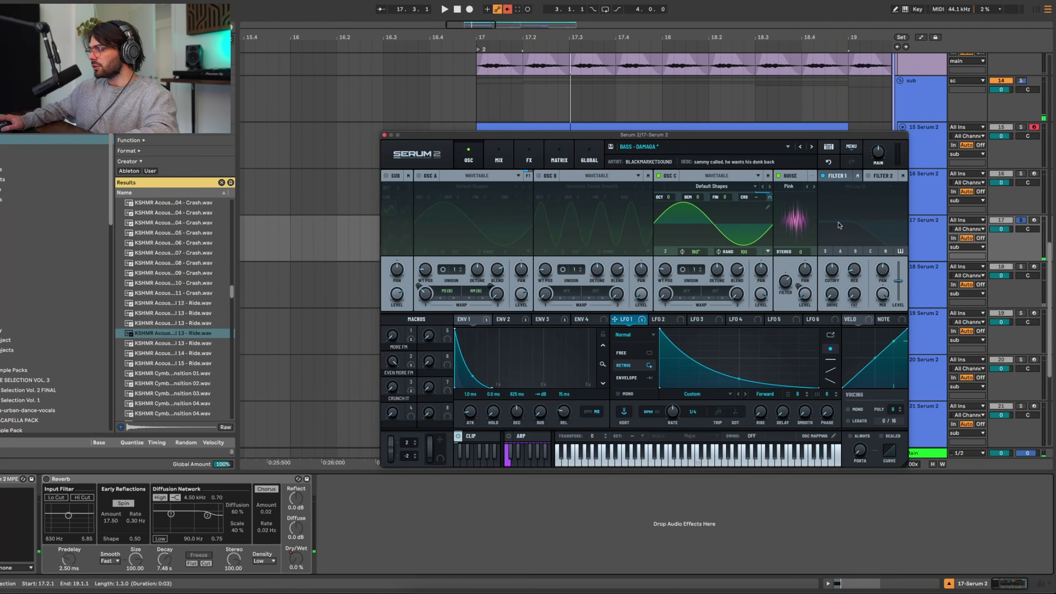
pyautogui.moveTo(831, 271); pyautogui.dragTo(833, 280)
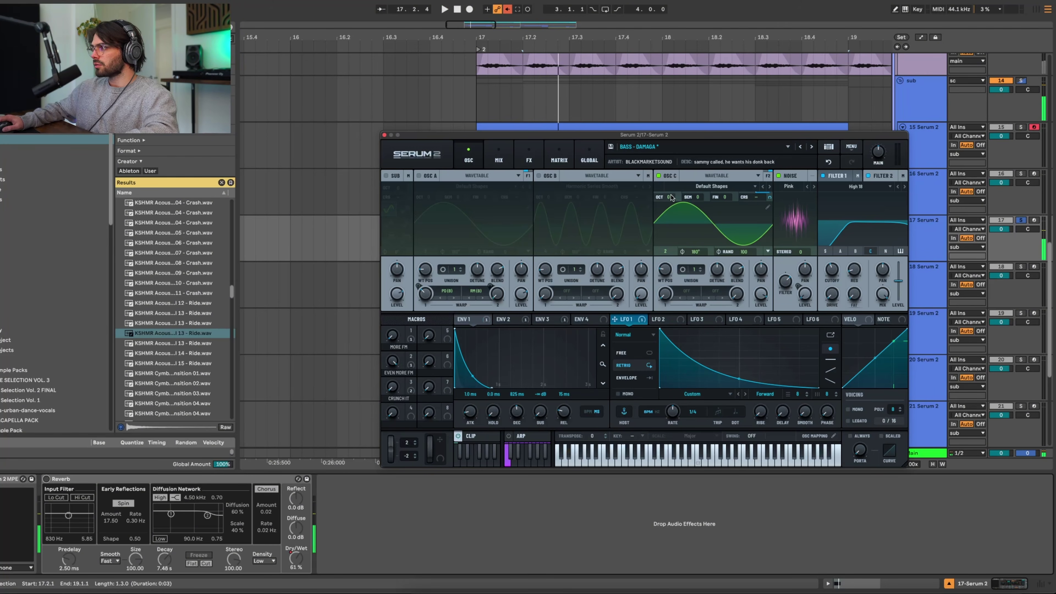
# Step: Turn oscillators A and B and the track's Reverb back on
pyautogui.click(538, 176)
pyautogui.click(418, 176)
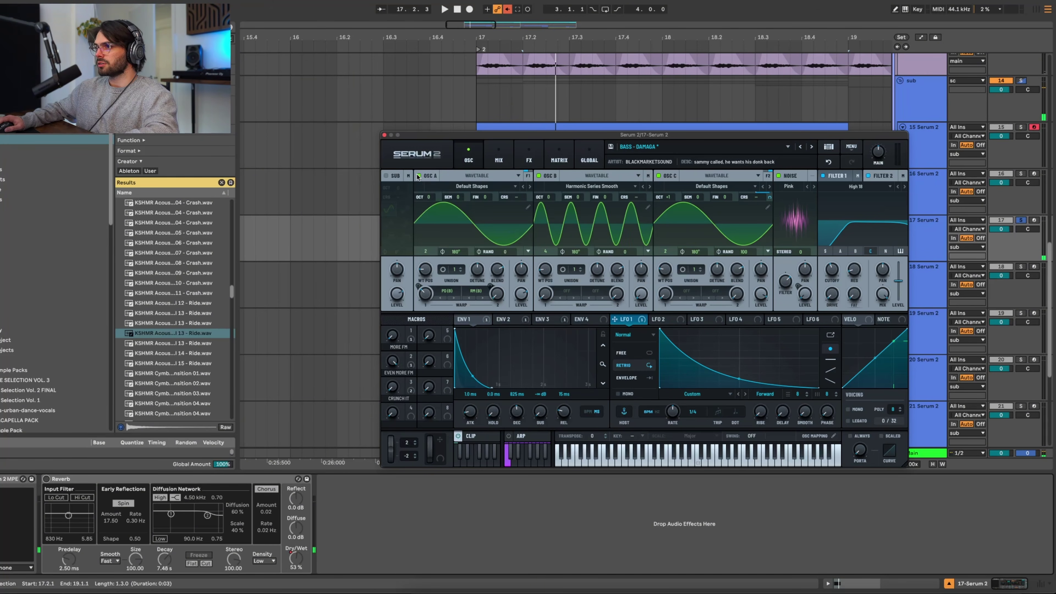
pyautogui.click(46, 478)
# Step: Set oscillator C to +1 octave and compare the bass with that oscillator off and on
pyautogui.click(667, 200)
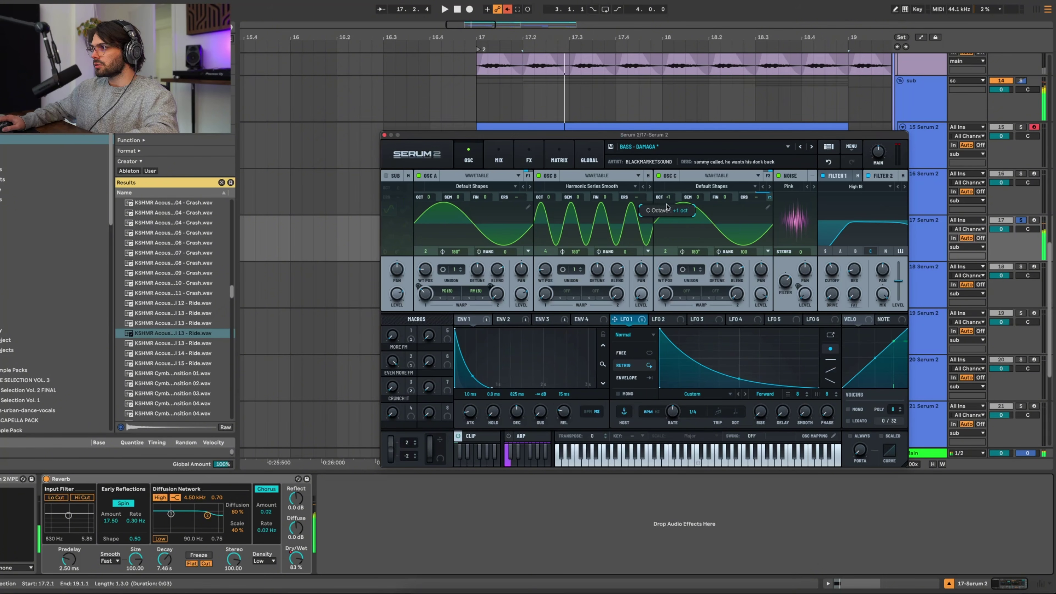
pyautogui.click(659, 176)
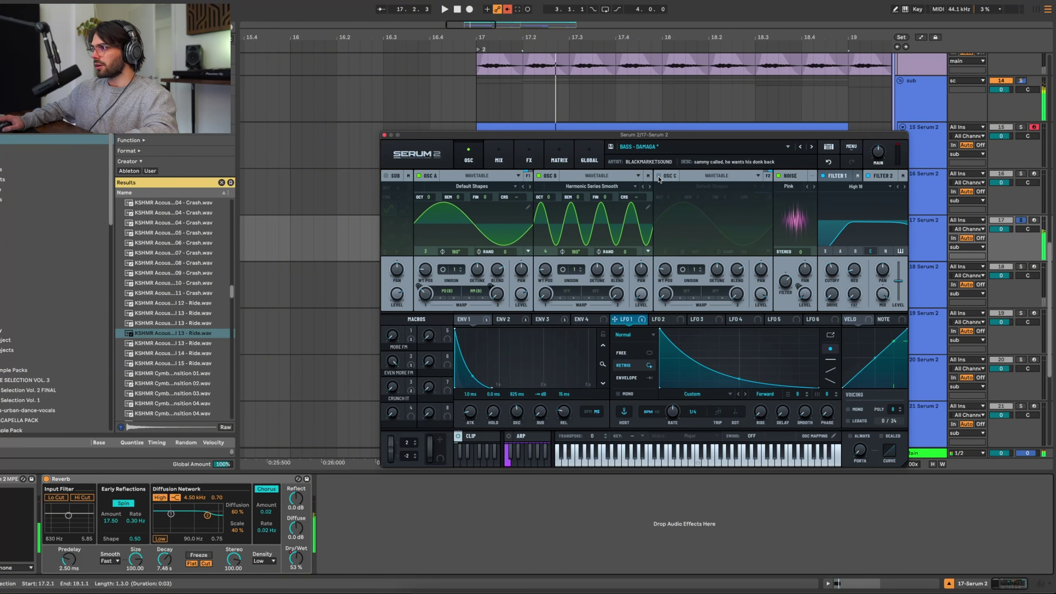
pyautogui.click(658, 176)
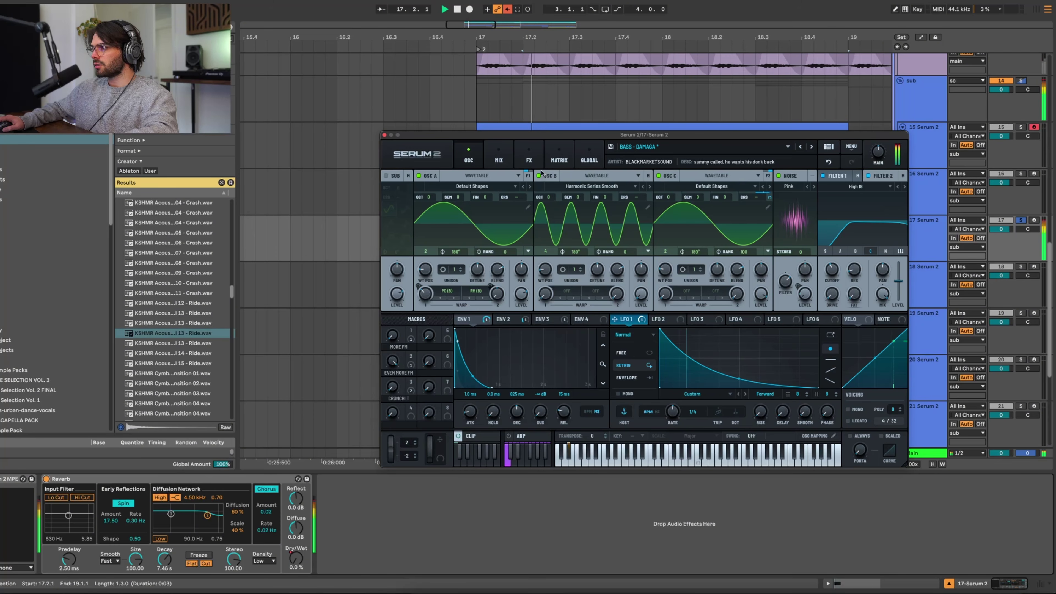
# Step: Unsolo track 17, close its Serum 2 window, and audition the bassline in the full mix from 16.4.3
pyautogui.click(1026, 221)
pyautogui.click(384, 136)
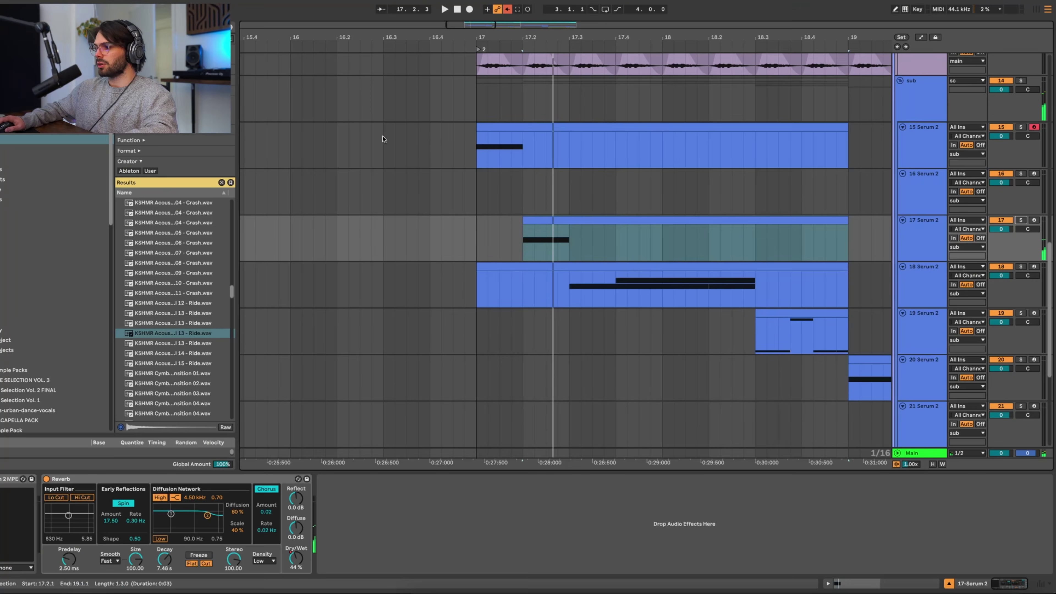
pyautogui.click(450, 234)
pyautogui.press('space')
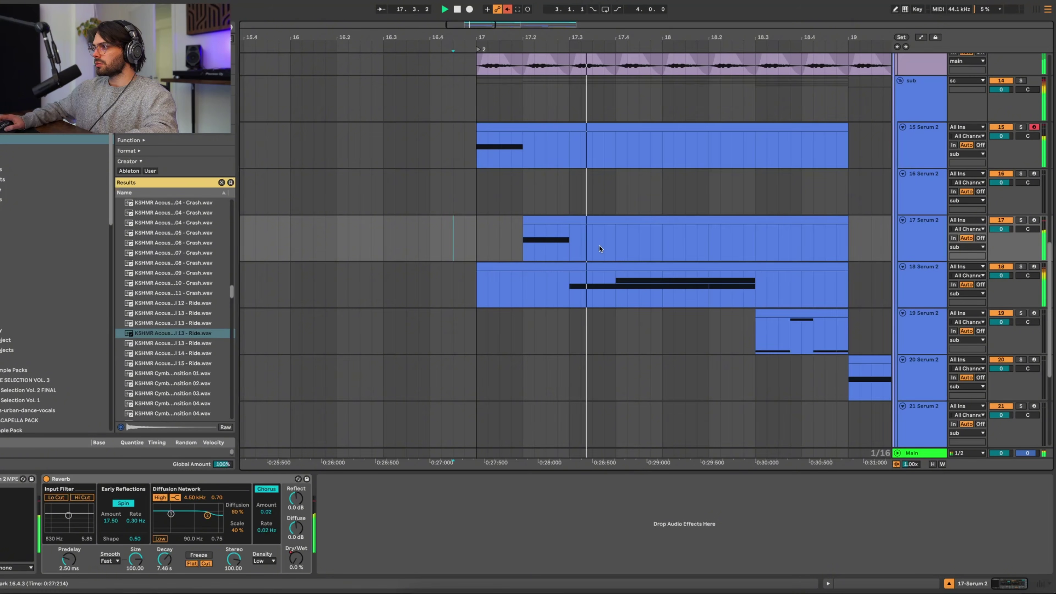
pyautogui.press('-')
pyautogui.press('-')
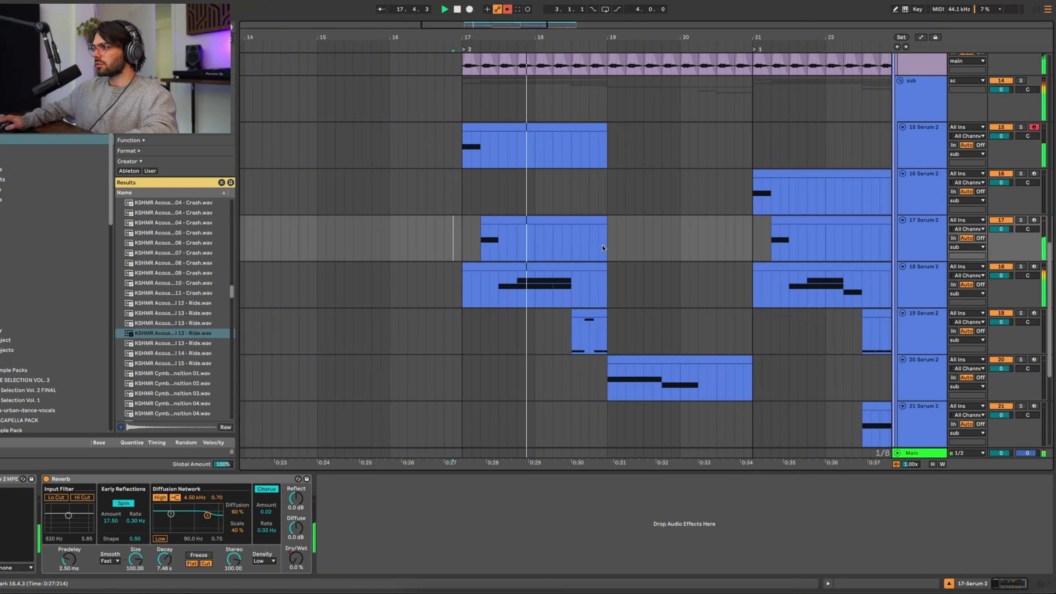
pyautogui.click(590, 314)
pyautogui.scroll(-3, 598, 316)
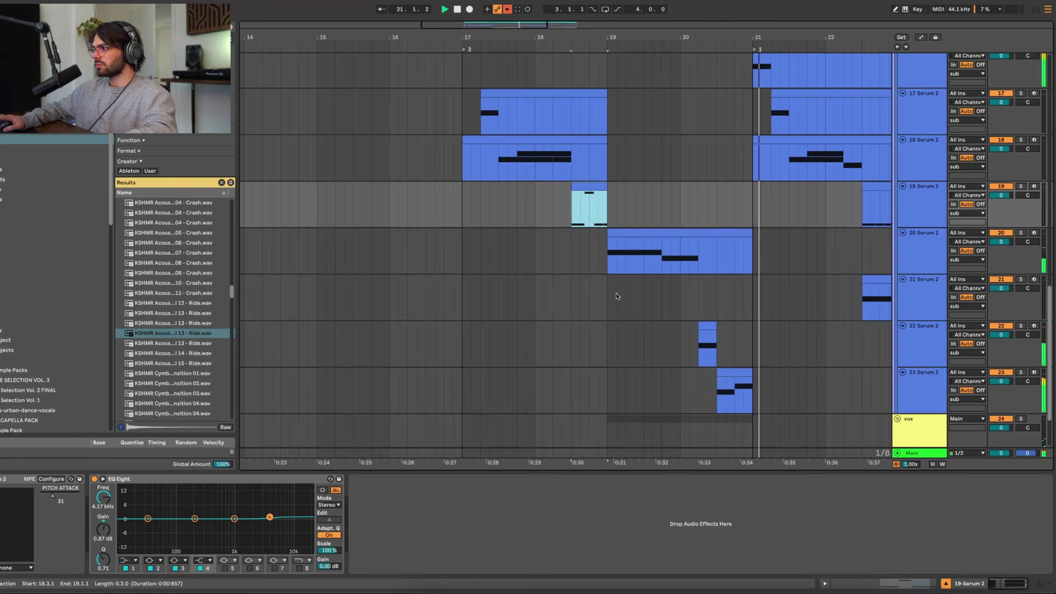
pyautogui.scroll(2, 603, 303)
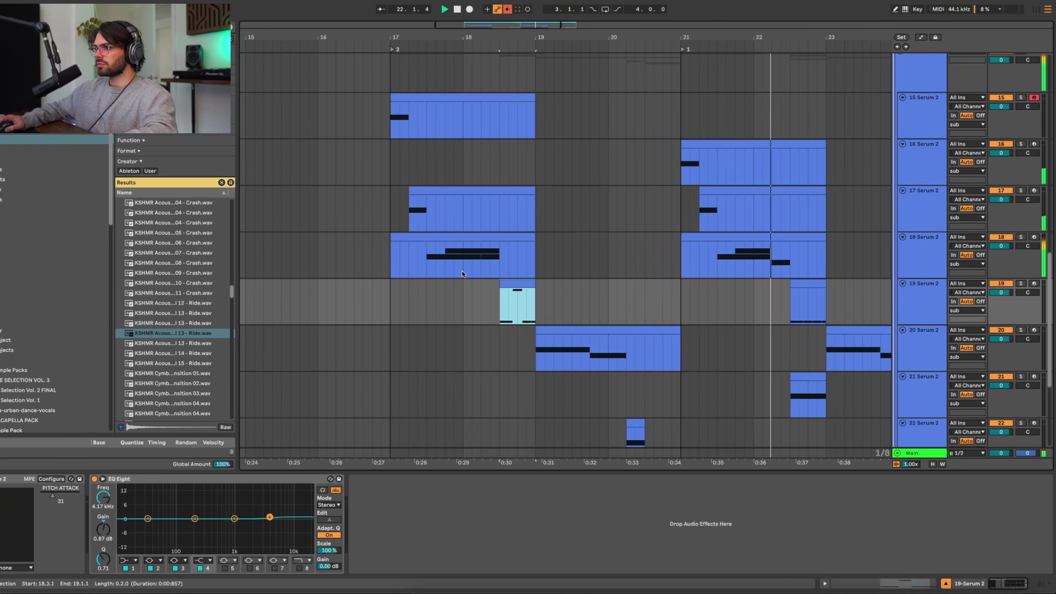
# Step: Solo track 18 and examine its BASS - RIPPLE 16T patch in Serum 2 while playing from 17.3
pyautogui.click(428, 259)
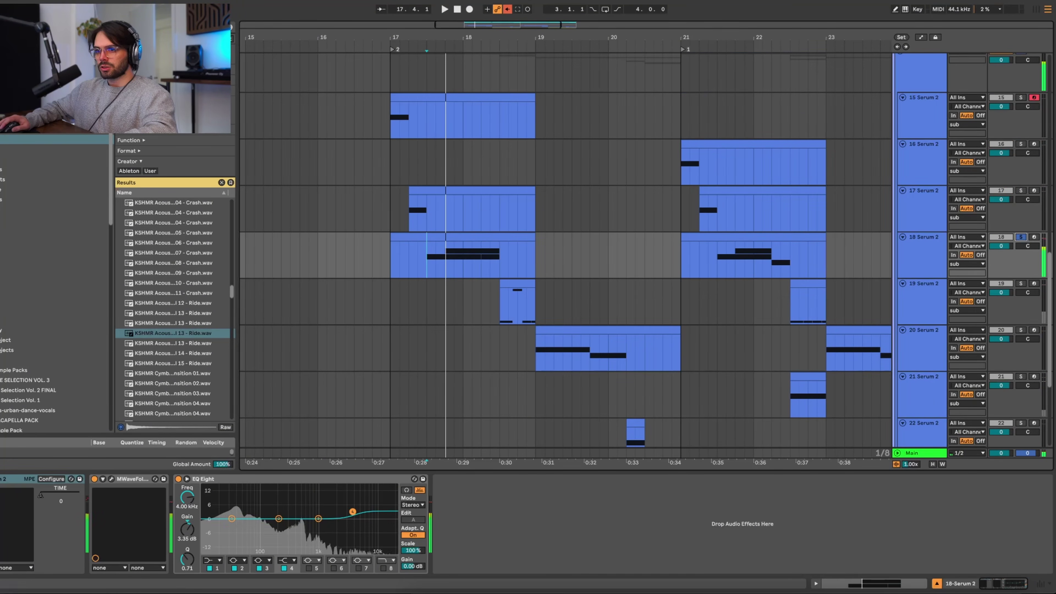
pyautogui.press('space')
pyautogui.click(1, 479)
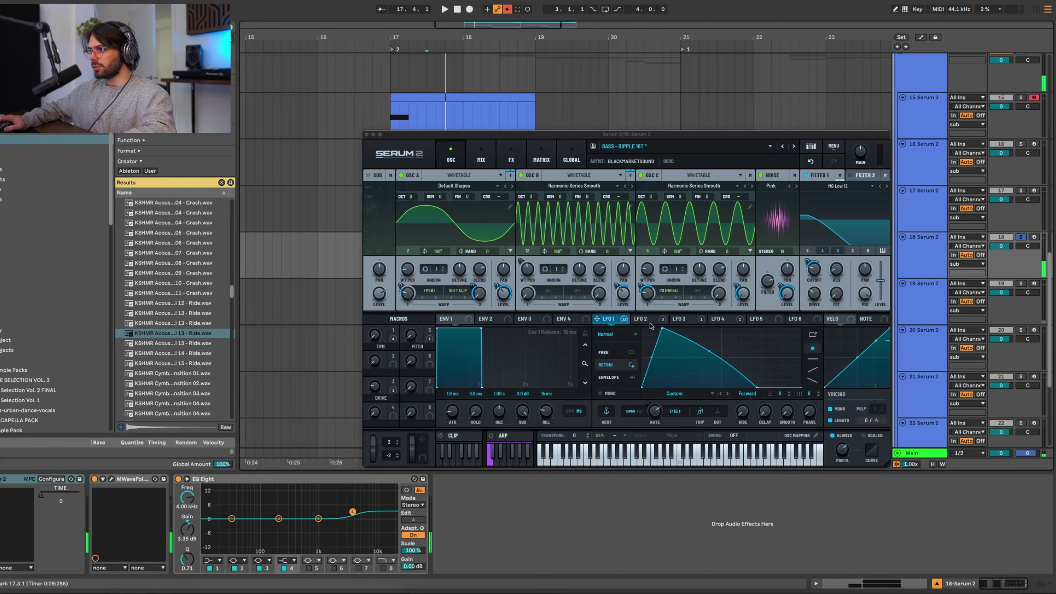
pyautogui.press('space')
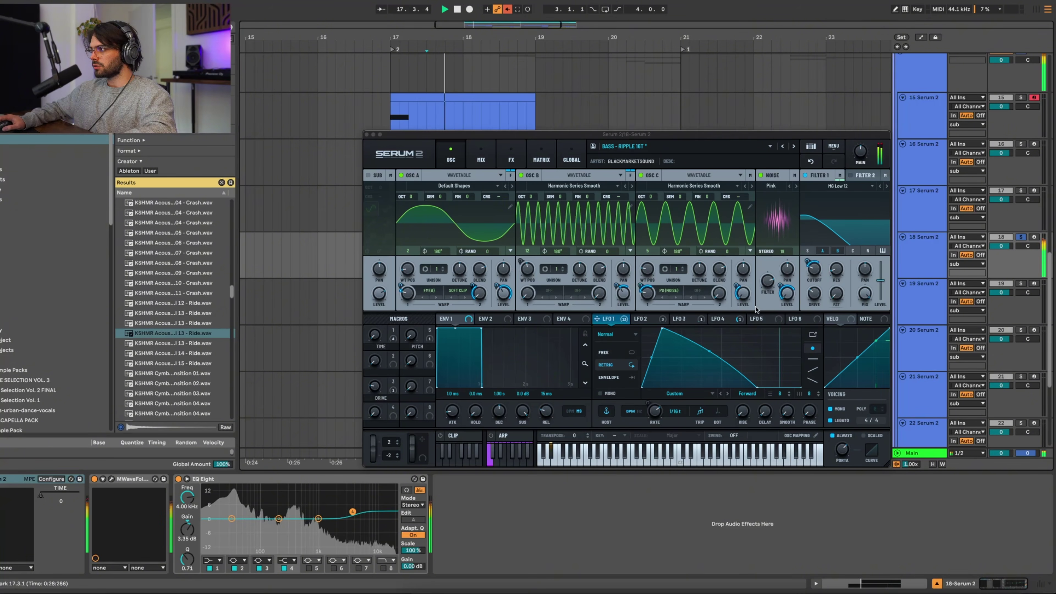
pyautogui.moveTo(782, 296)
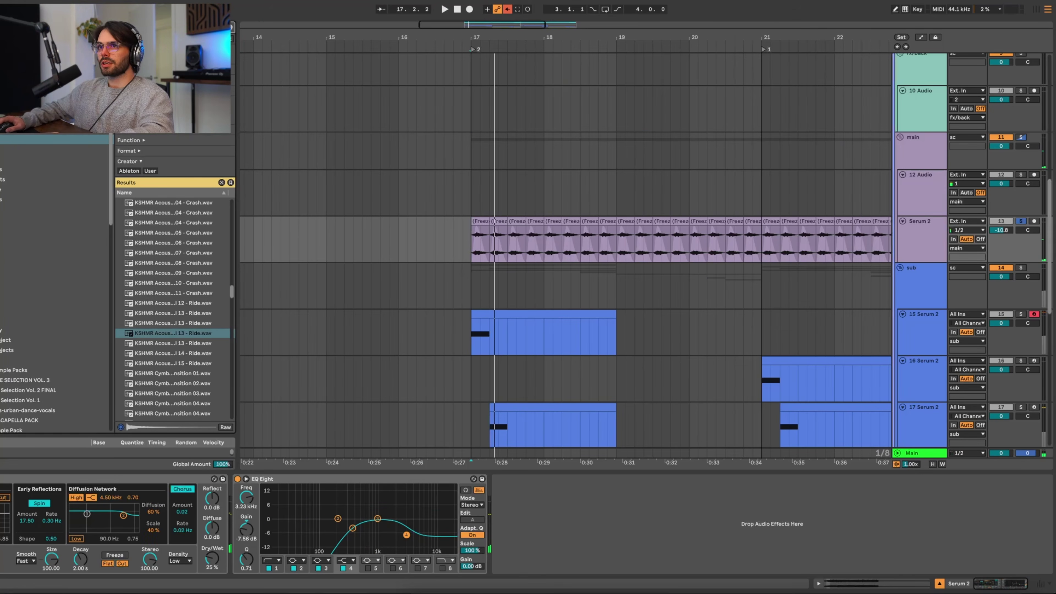
# Step: Add Auto Pan and kHs Chorus to the Serum 2 audio track 13 and set the chorus to 3 taps
pyautogui.press('super+f')
pyautogui.write('auto pan')
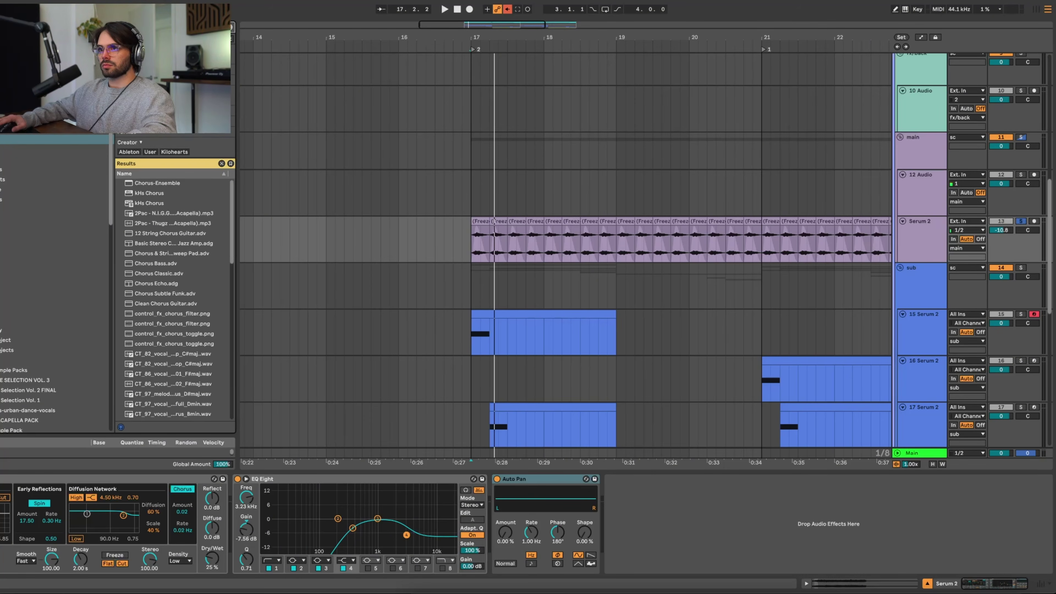
pyautogui.doubleClick(153, 204)
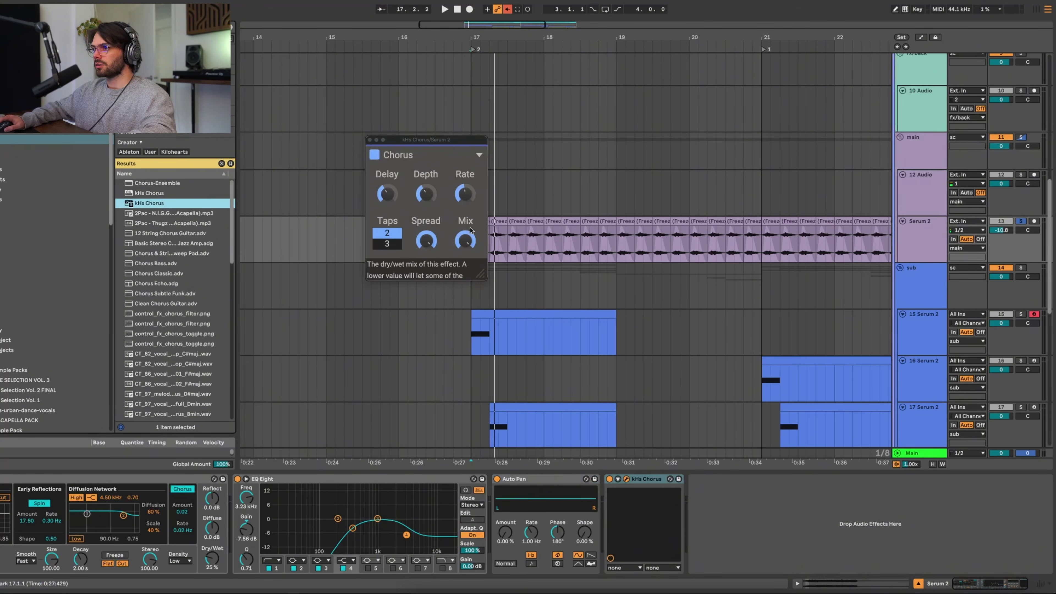
pyautogui.press('space')
pyautogui.click(387, 243)
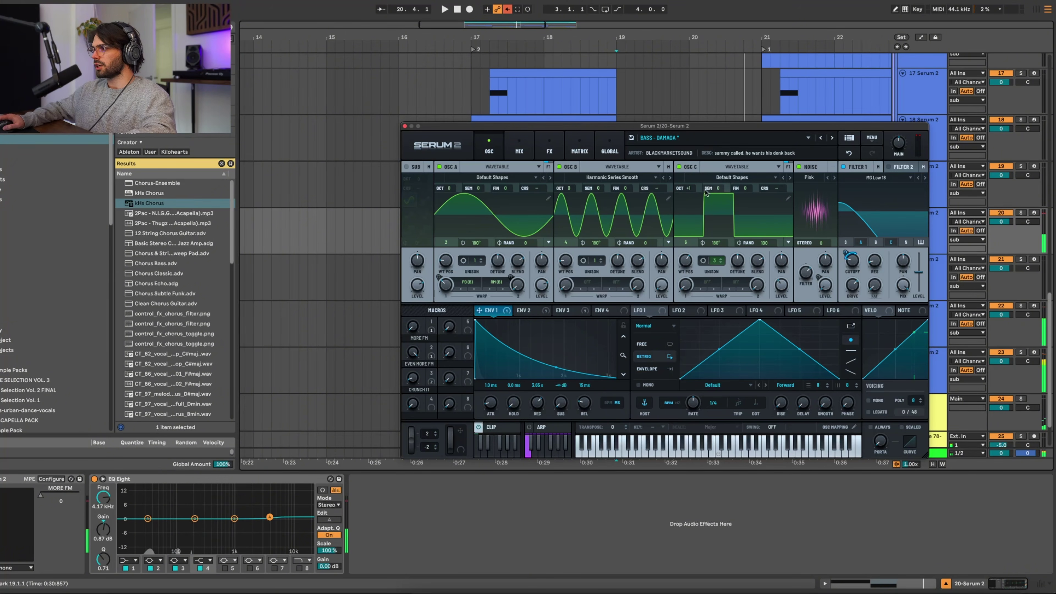
# Step: Try oscillator B at +1 octave in track 20's Serum 2 during playback, and close the plugin window
pyautogui.press('space')
pyautogui.moveTo(567, 188); pyautogui.dragTo(566, 181)
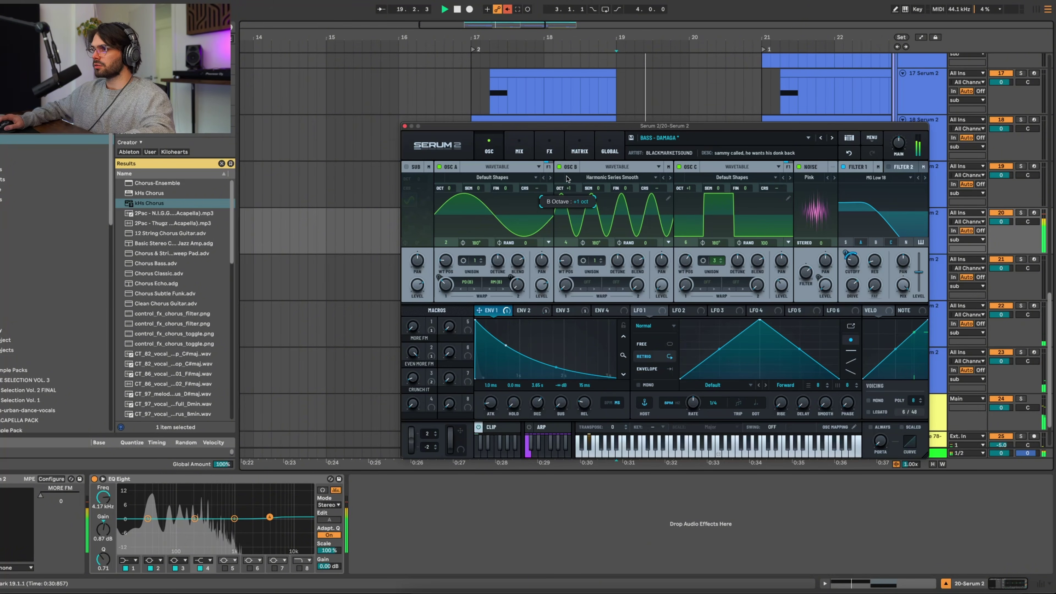
pyautogui.press('space')
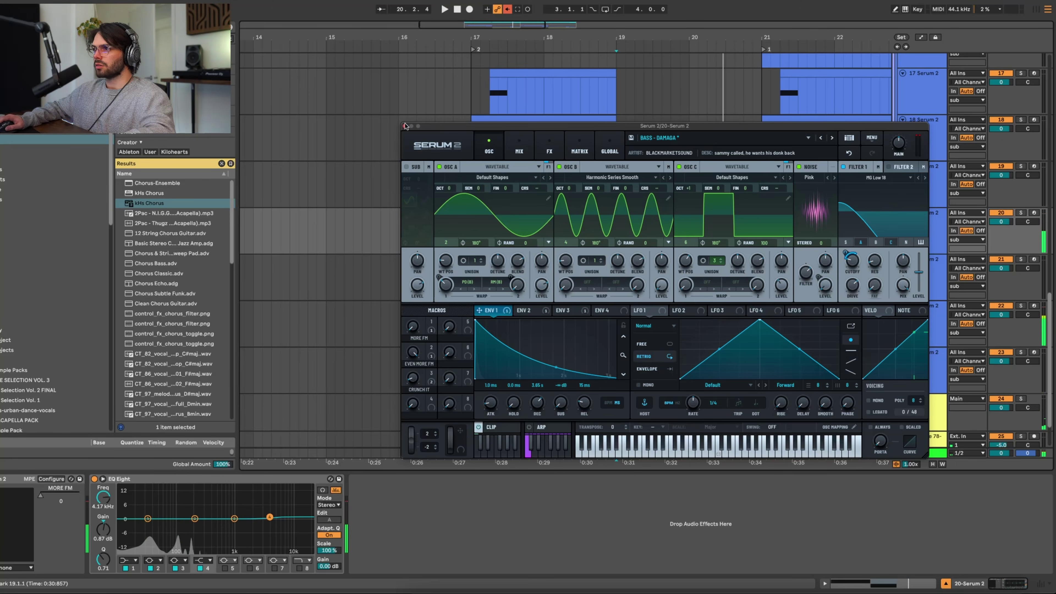
pyautogui.click(404, 126)
# Step: Loop eight bars from bar 17 and play the bassline
pyautogui.click(921, 36)
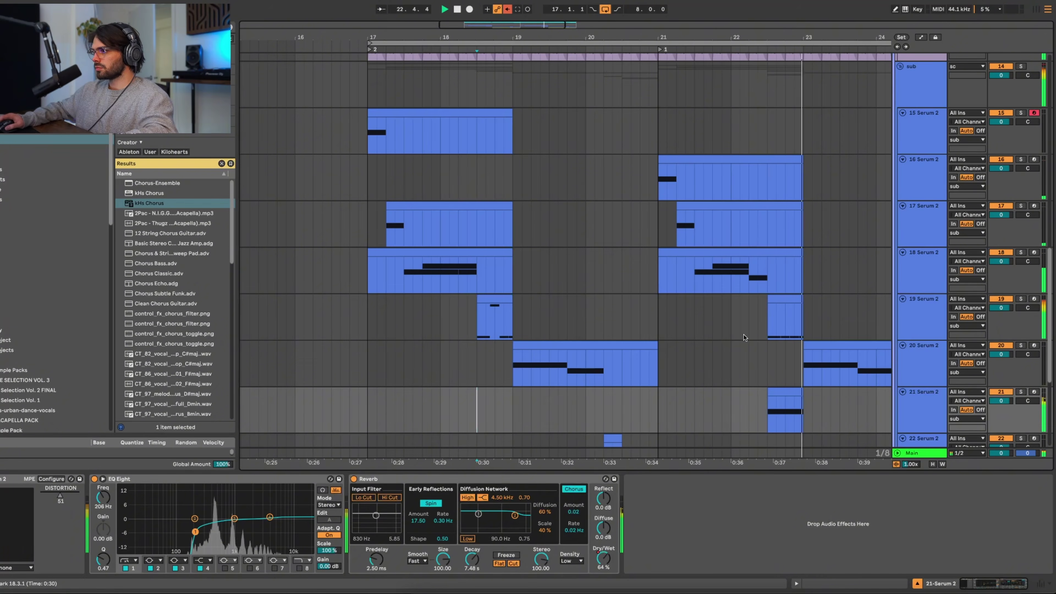
pyautogui.click(603, 296)
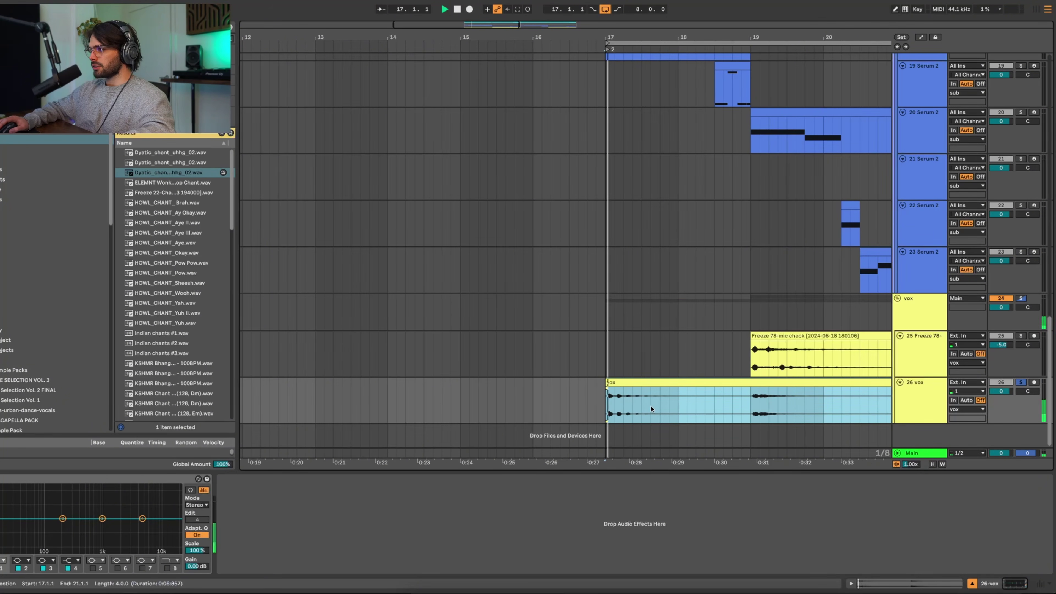
# Step: Shift the vox clip on track 26 to start at 17.2, set its volume to -1.9 dB, and play it in the full mix
pyautogui.click(749, 402)
pyautogui.press('space')
pyautogui.press('space')
pyautogui.press('-')
pyautogui.press('-')
pyautogui.click(742, 383)
pyautogui.press('space')
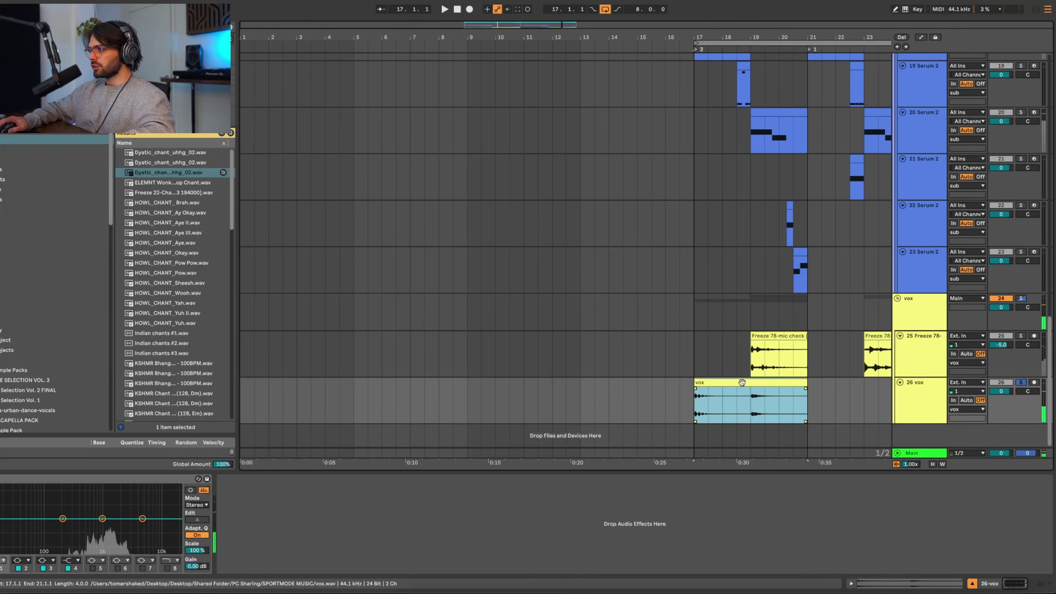
pyautogui.click(1020, 383)
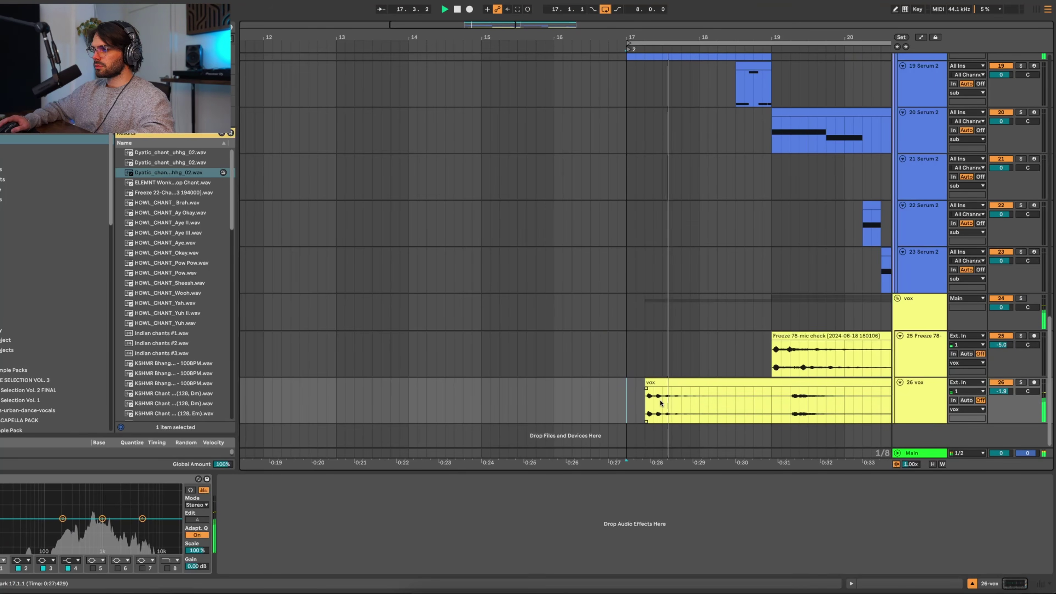
pyautogui.press('-')
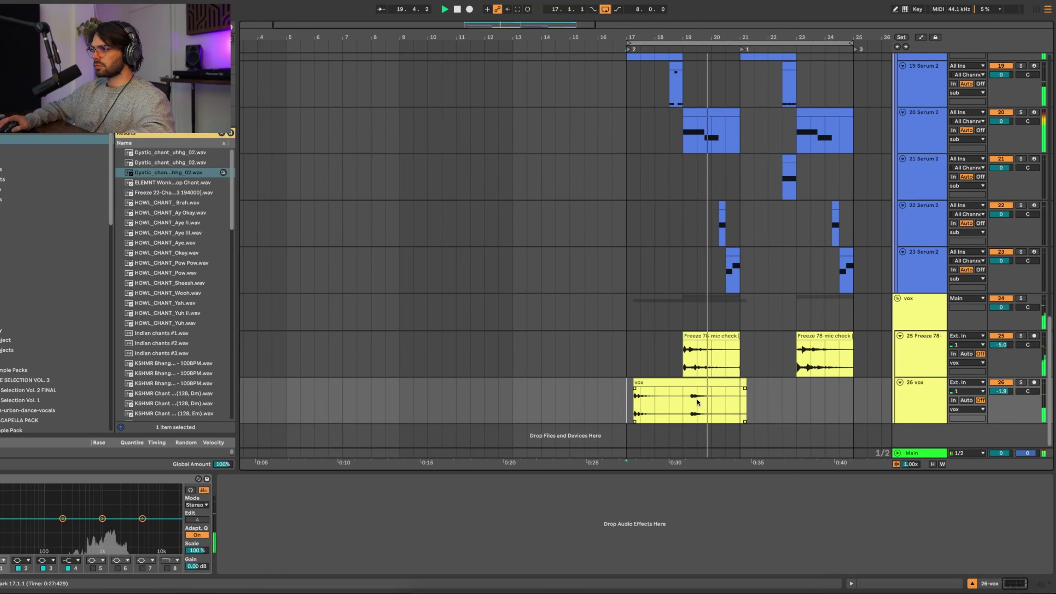
# Step: Place the Dream Hey.wav sample at 17.1.3 on a new audio track below vox and set its volume to -6.3 dB
pyautogui.rightClick(918, 400)
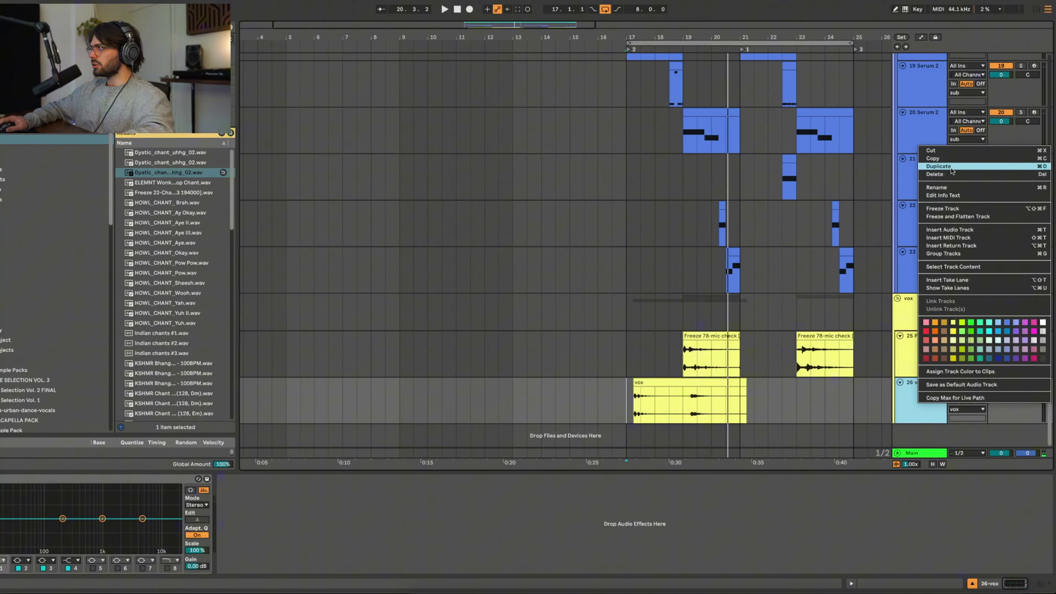
pyautogui.click(955, 233)
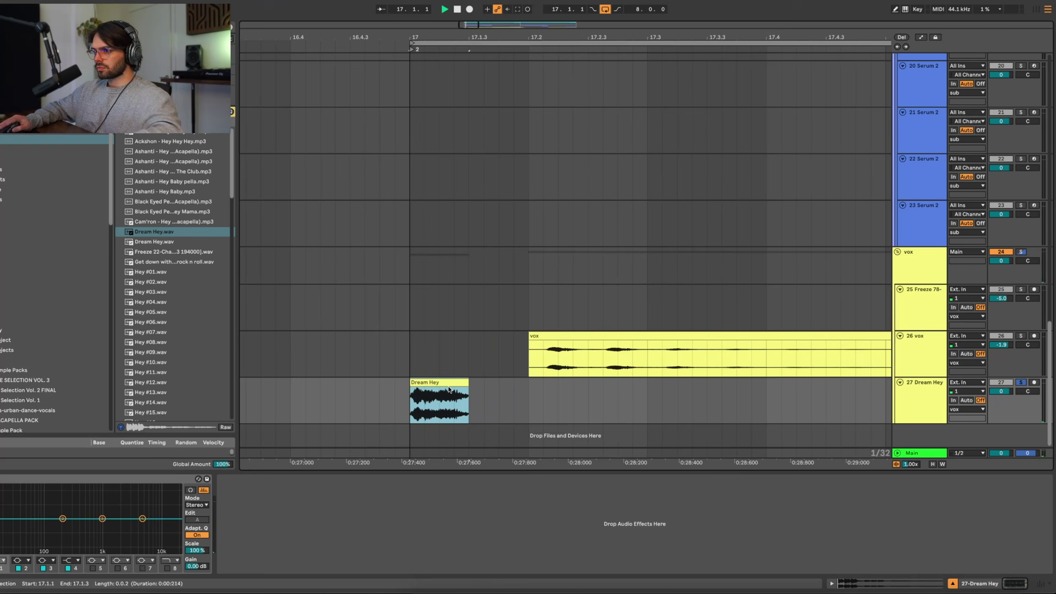
pyautogui.doubleClick(448, 389)
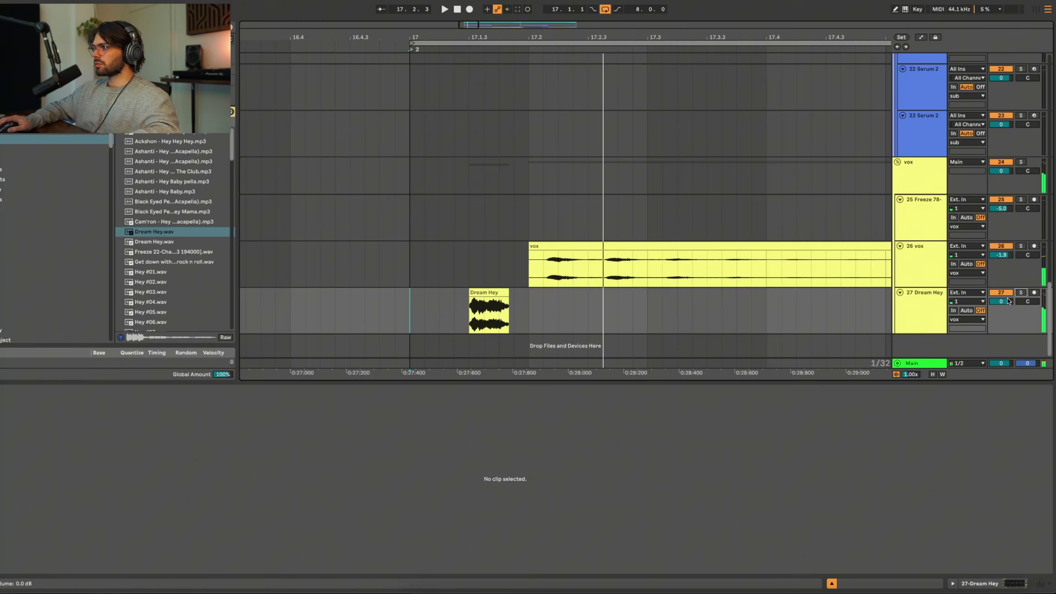
pyautogui.hotkey('shift', 'Tab')
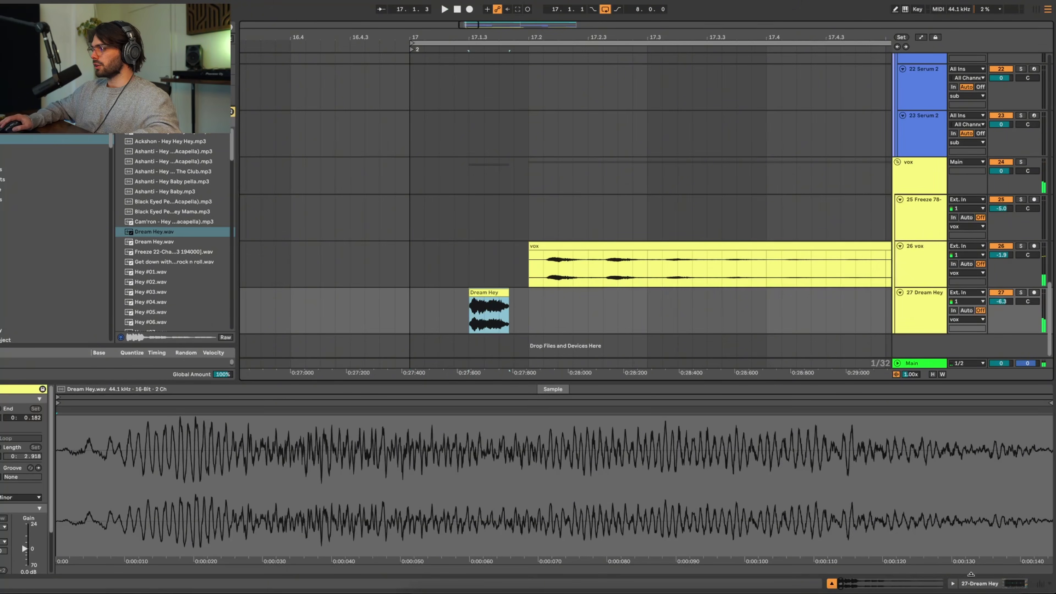
# Step: Transpose the Dream Hey clip on track 27 by +6 semitones and check it during playback
pyautogui.hotkey('shift', 'Tab')
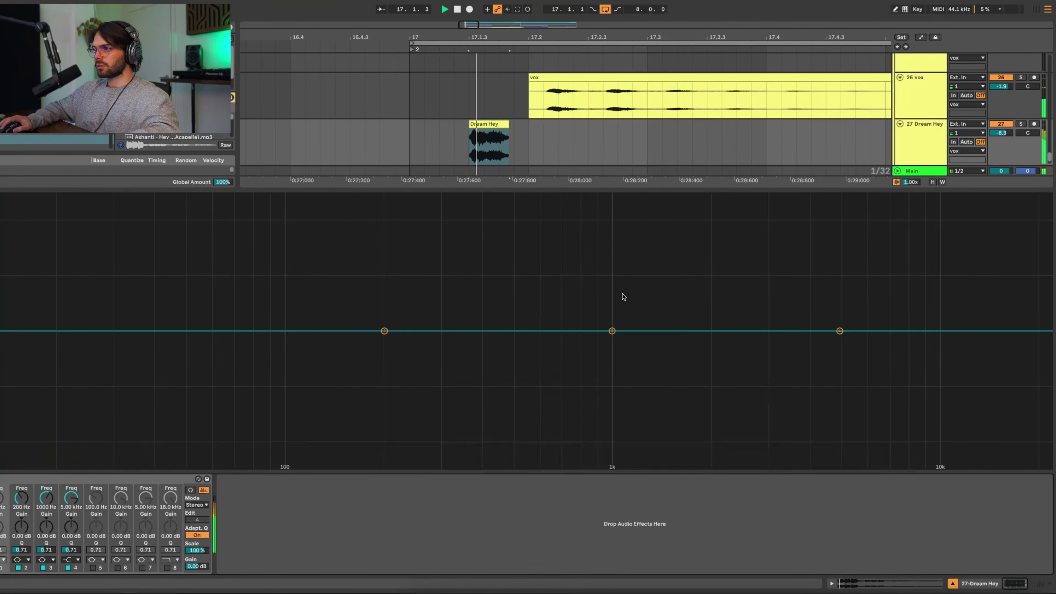
pyautogui.click(901, 582)
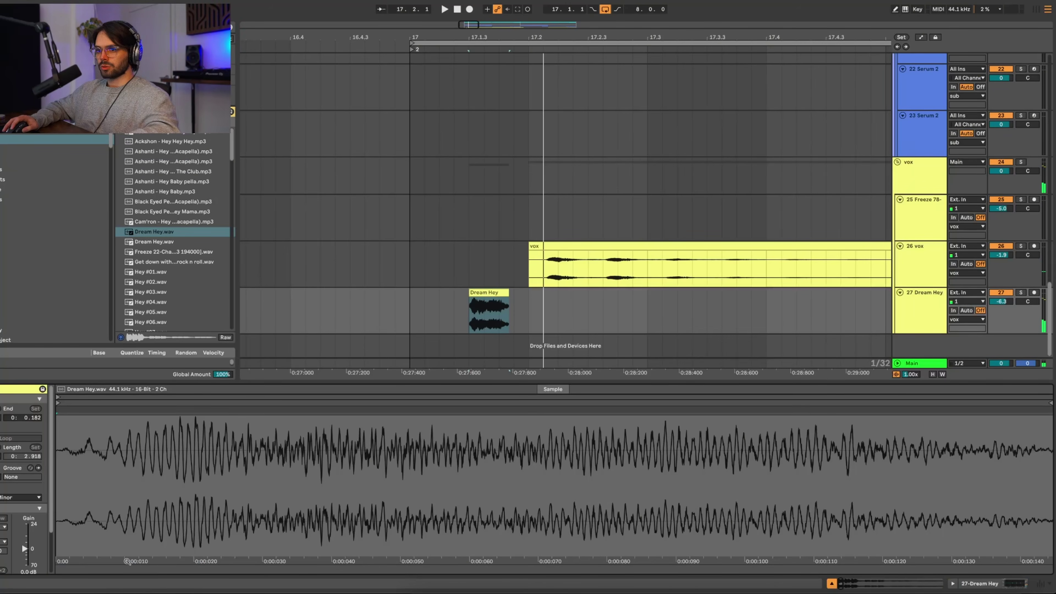
pyautogui.click(323, 486)
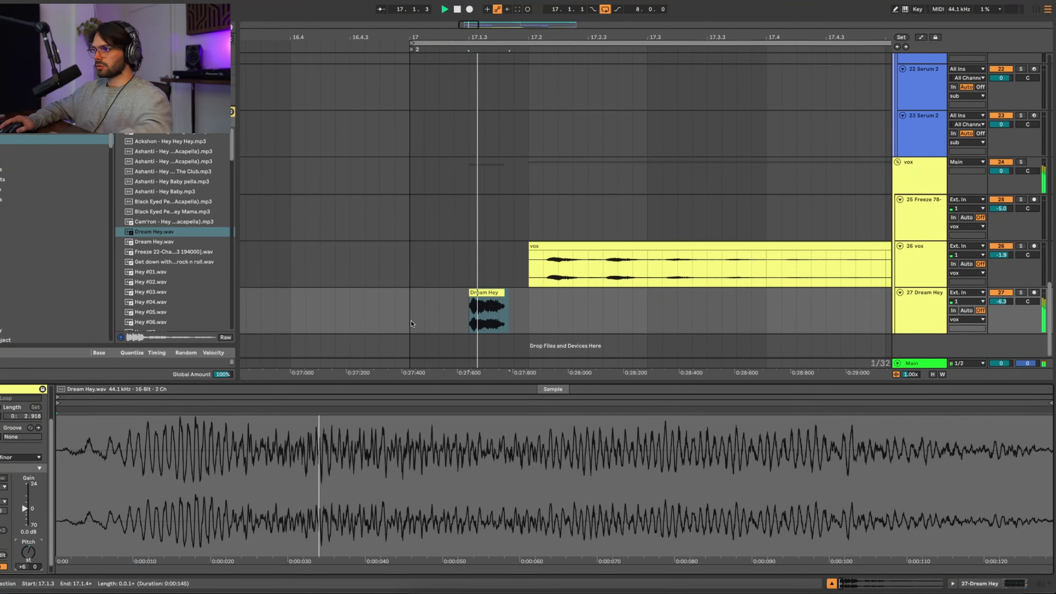
# Step: Repeat the one-beat Dream Hey section from bar 17 up to bar 21 and set track 27's volume to -15.8 dB
pyautogui.click(407, 318)
pyautogui.press('-')
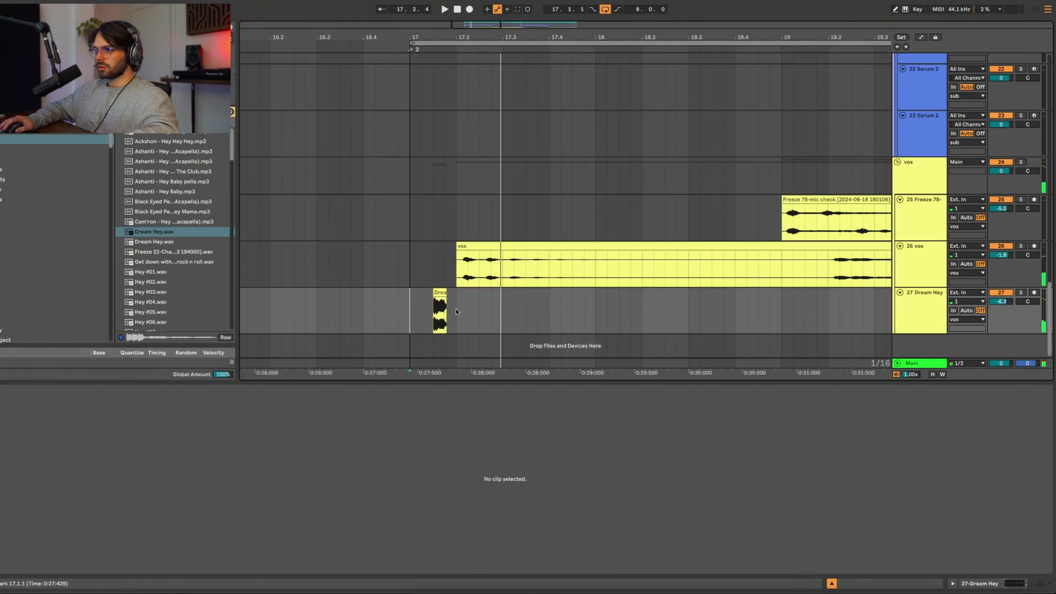
pyautogui.press('super+d')
pyautogui.press('super+d')
pyautogui.press('super+d')
pyautogui.press('super+d')
pyautogui.press('super+d')
pyautogui.press('super+d')
pyautogui.press('super+d')
pyautogui.press('super+d')
pyautogui.press('super+d')
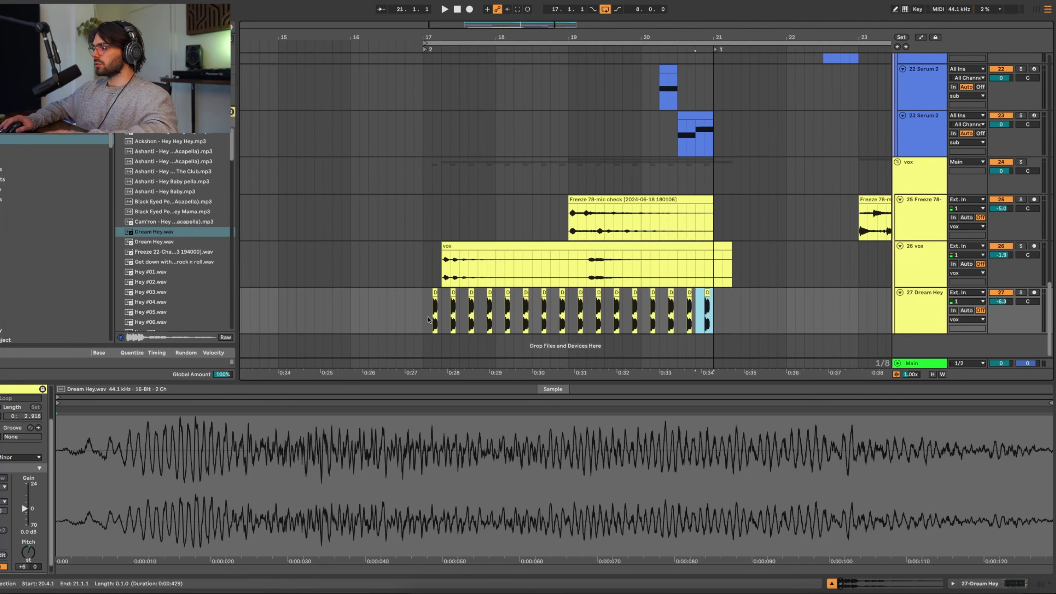
pyautogui.click(418, 307)
pyautogui.press('space')
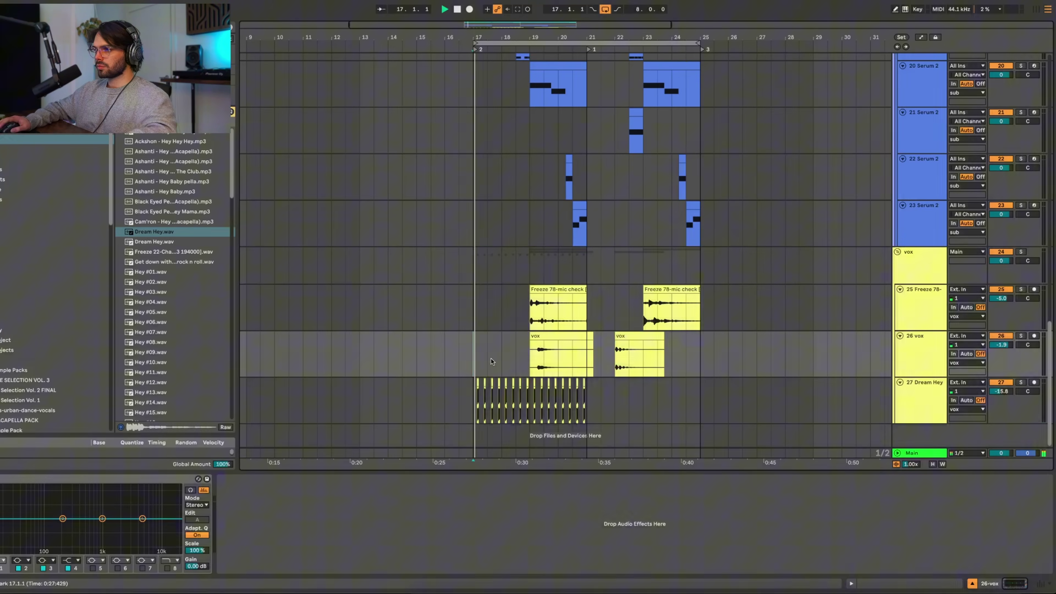
# Step: Duplicate the four-bar Dream Hey pattern from bars 17–21 into bars 21–25
pyautogui.press('+')
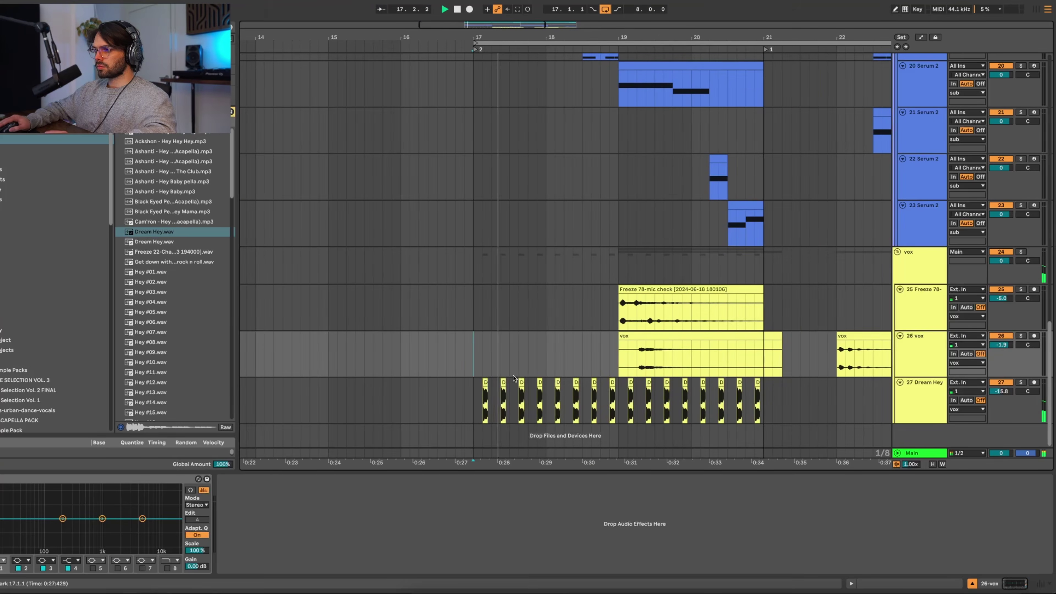
pyautogui.press('-')
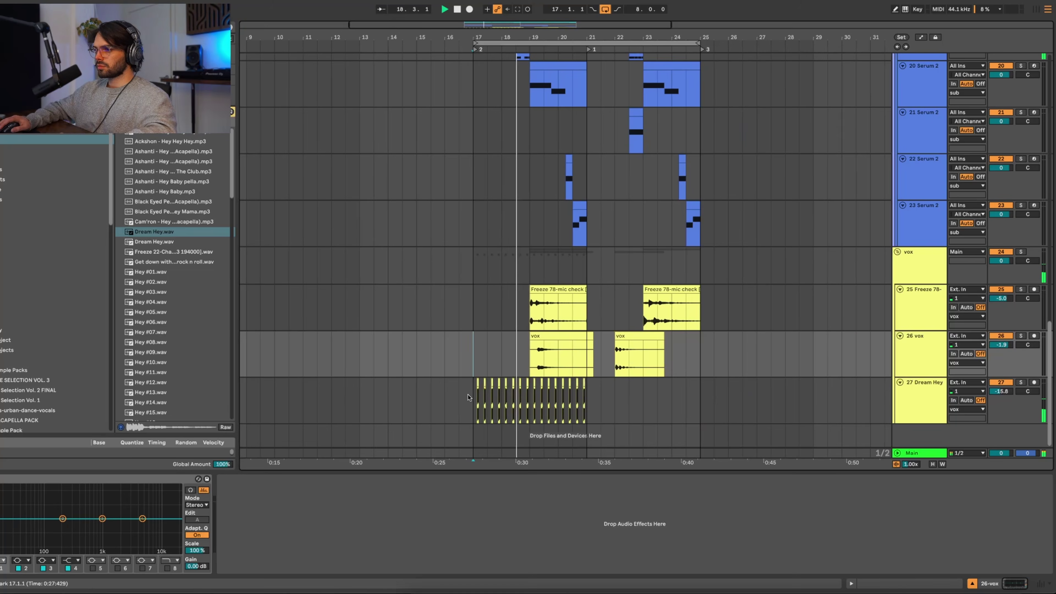
pyautogui.moveTo(474, 402); pyautogui.dragTo(569, 402)
pyautogui.hotkey('ctrl', 'd')
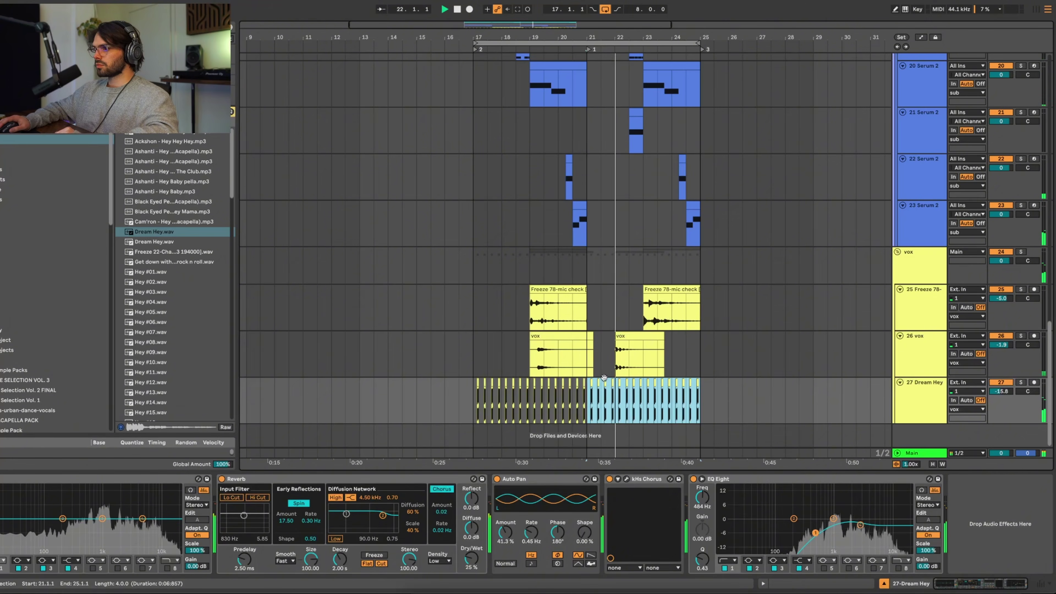
# Step: Move the second vox clip on track 26 from bar 22 to around bar 23
pyautogui.click(617, 366)
pyautogui.scroll(3, 617, 366)
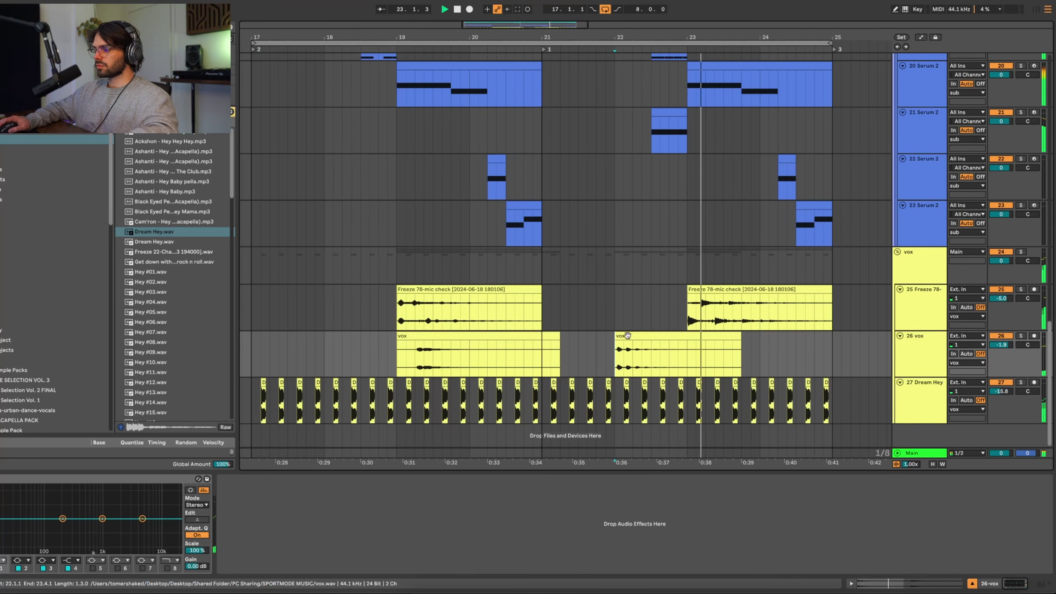
pyautogui.moveTo(616, 337); pyautogui.dragTo(718, 340)
# Step: Stop playback and insert a new audio track below the Dream Hey track
pyautogui.hscroll(-4, 719, 339)
pyautogui.click(548, 391)
pyautogui.press('super+t')
pyautogui.press('space')
pyautogui.scroll(1, 572, 354)
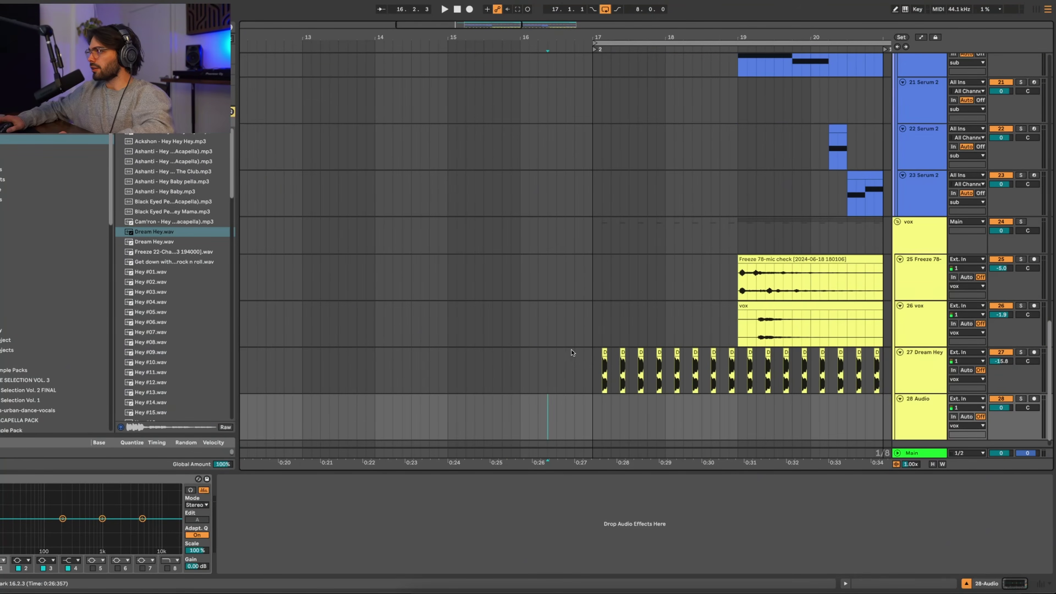
pyautogui.scroll(-1, 558, 386)
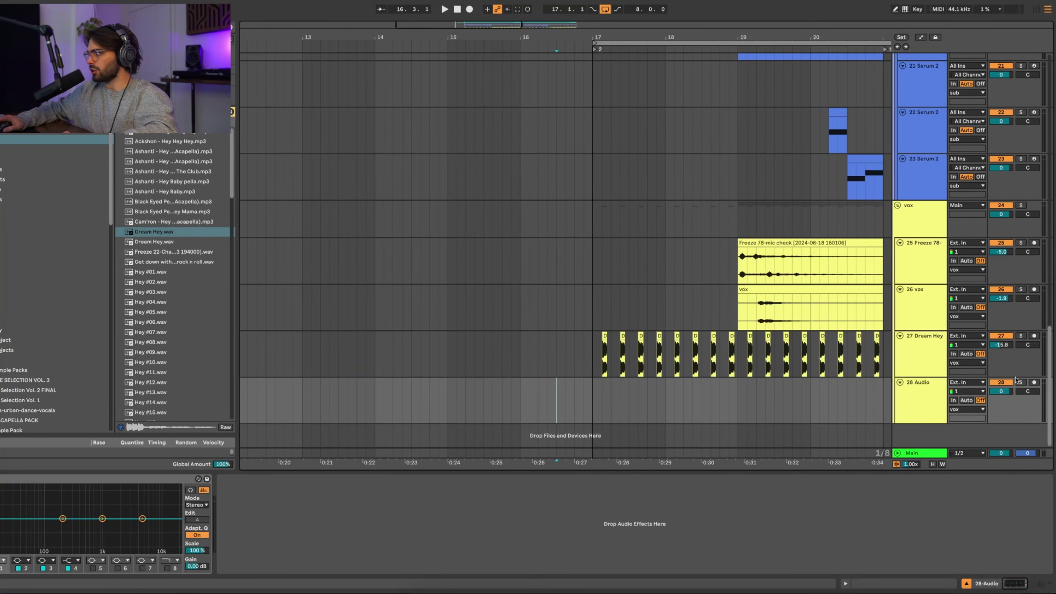
# Step: Record a vocal phrase on armed track 28 from external input 1/2 and line up the recording at bar 16
pyautogui.click(956, 382)
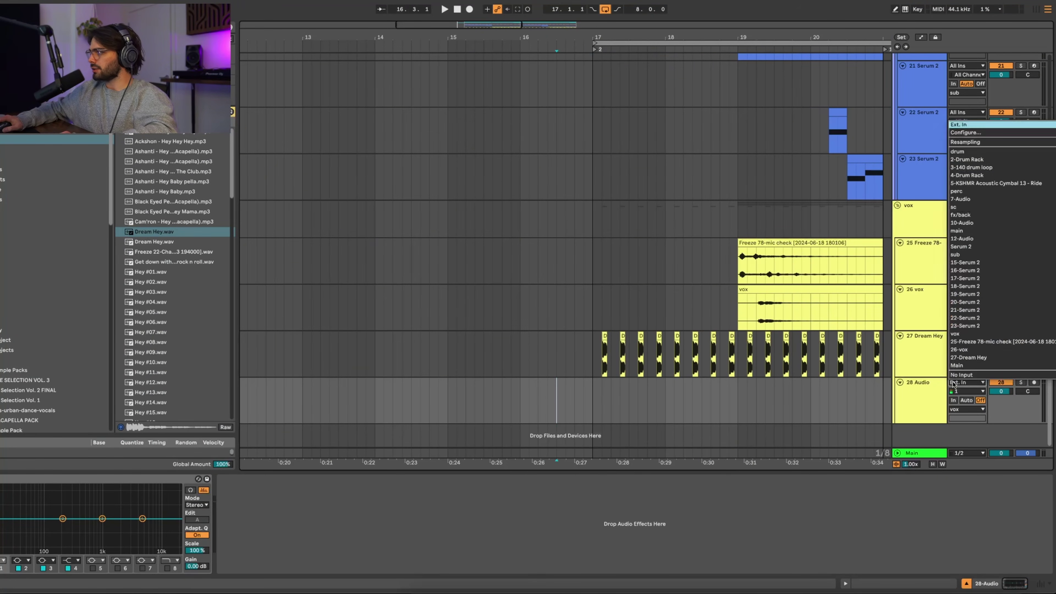
pyautogui.click(963, 142)
pyautogui.click(968, 410)
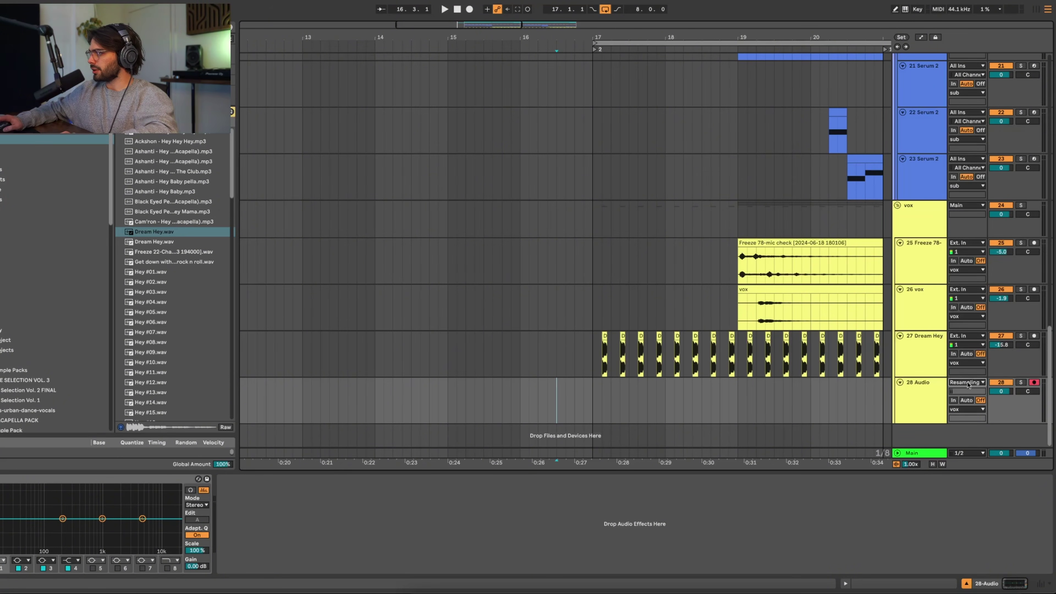
pyautogui.click(968, 382)
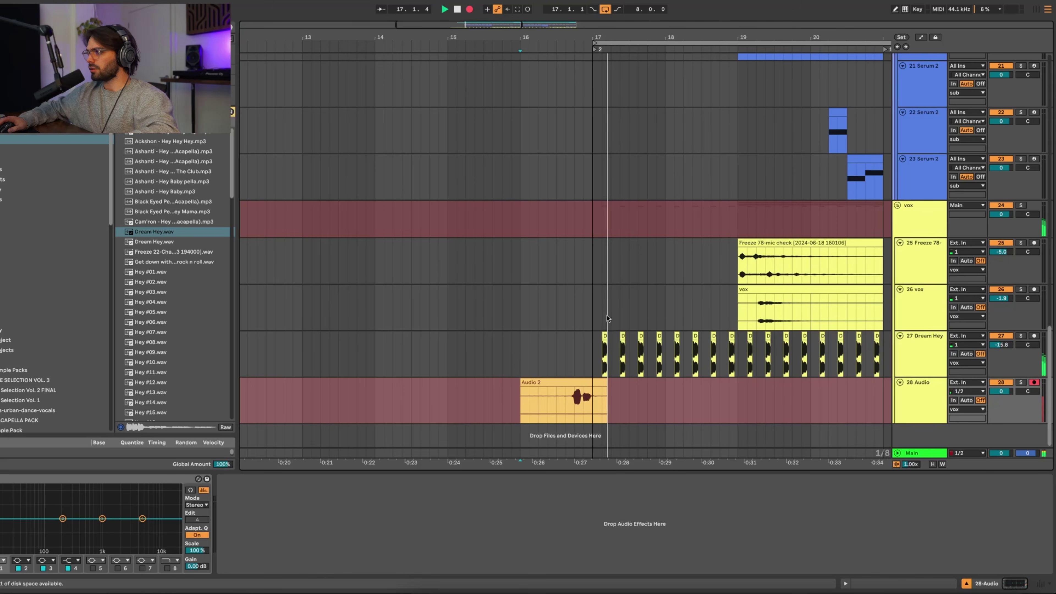
pyautogui.press('space')
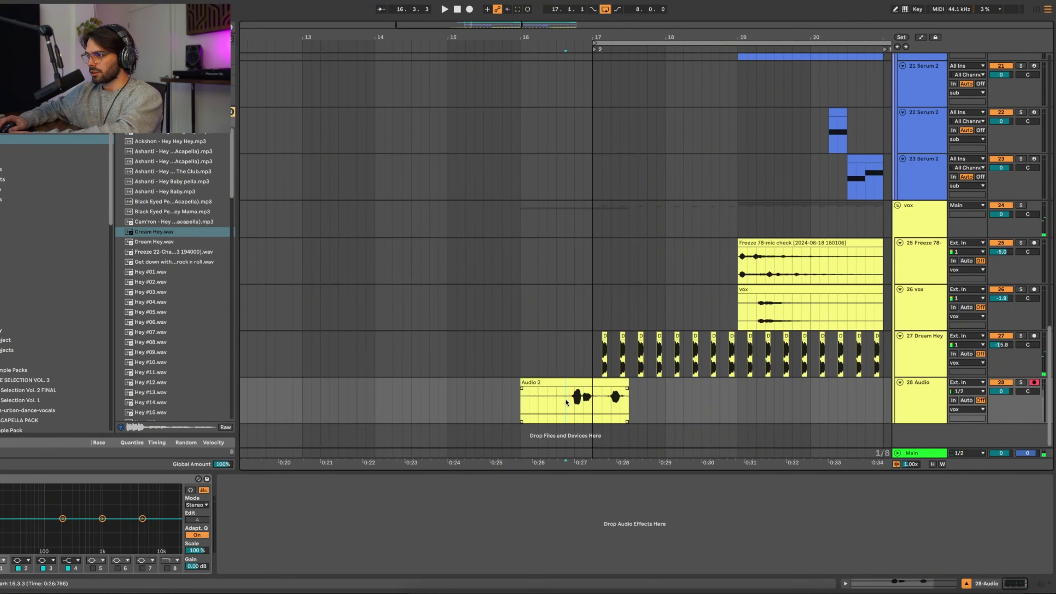
pyautogui.moveTo(565, 398); pyautogui.dragTo(412, 399)
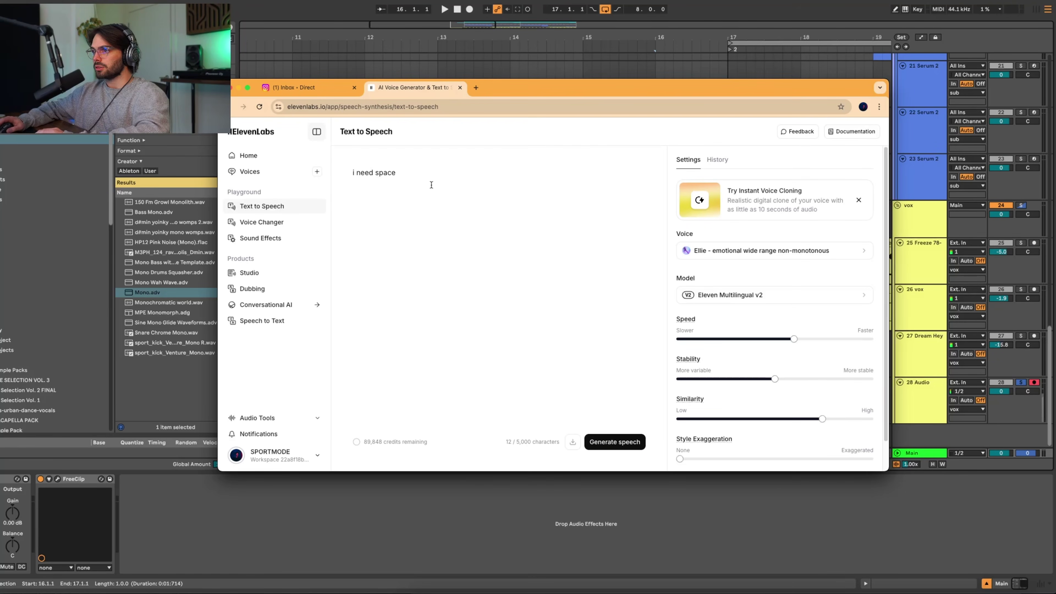
# Step: Switch to ElevenLabs and convert vox thing.wav in Voice Changer with the Ellie - emotional wide range non-monotonous voice
pyautogui.click(261, 222)
pyautogui.click(490, 310)
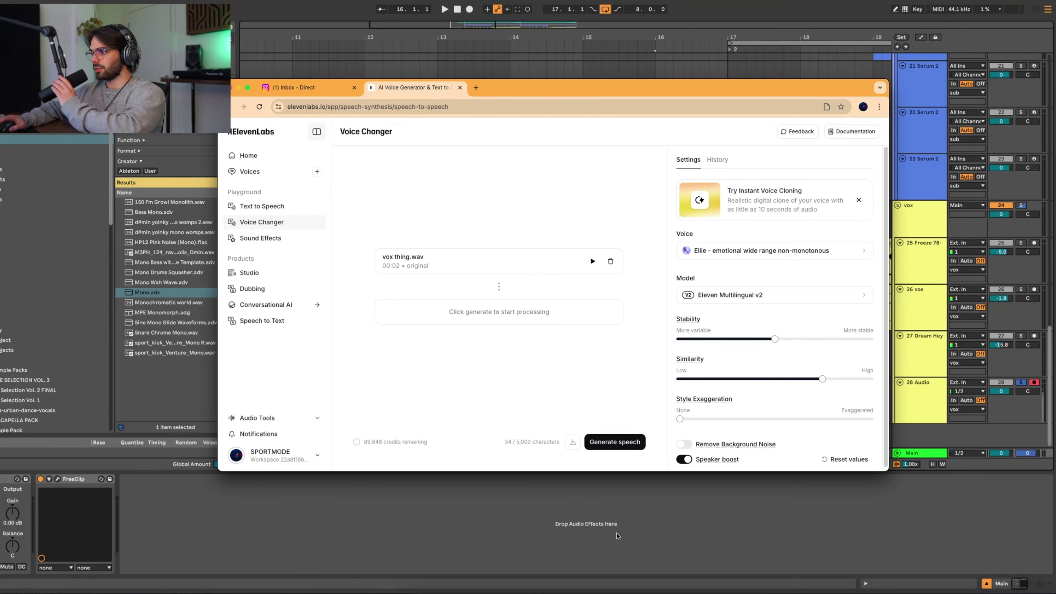
pyautogui.click(605, 449)
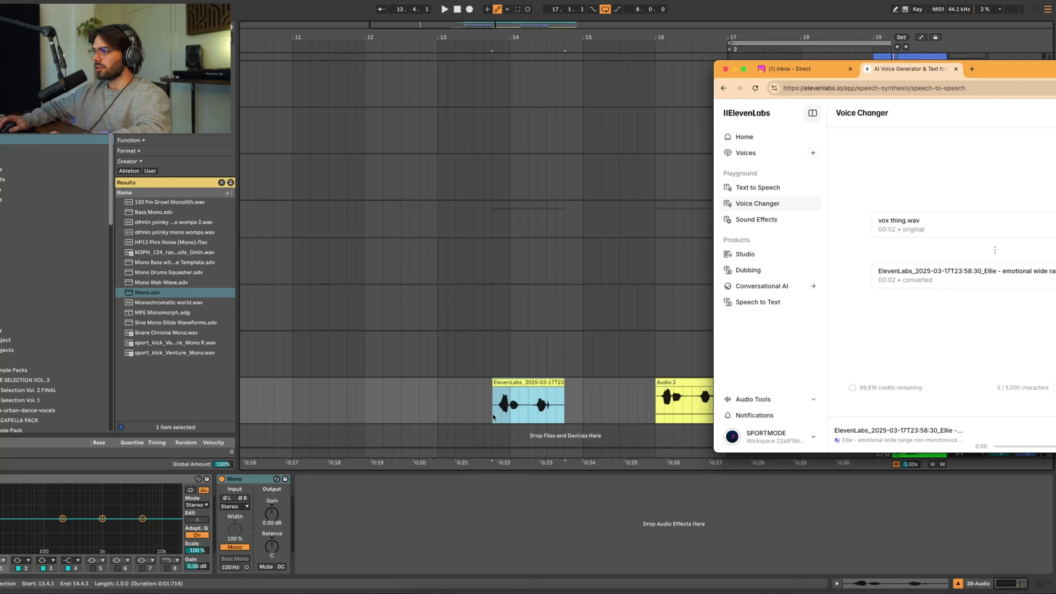
# Step: Replace the recorded vocal at bar 16 on track 28 with the converted ElevenLabs clip
pyautogui.click(528, 384)
pyautogui.moveTo(528, 384); pyautogui.dragTo(692, 398)
pyautogui.moveTo(693, 398); pyautogui.dragTo(659, 404)
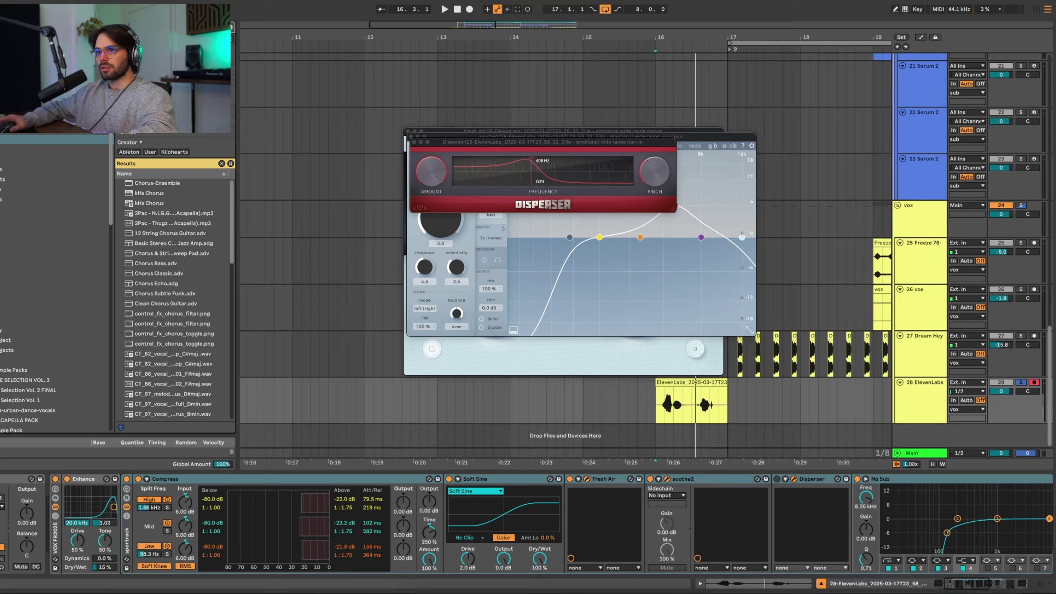
# Step: Add kHs Chorus and Little AlterBoy to track 28's effect chain and raise Little AlterBoy's formant to 1.4 during playback
pyautogui.moveTo(178, 350); pyautogui.dragTo(130, 528)
pyautogui.press('space')
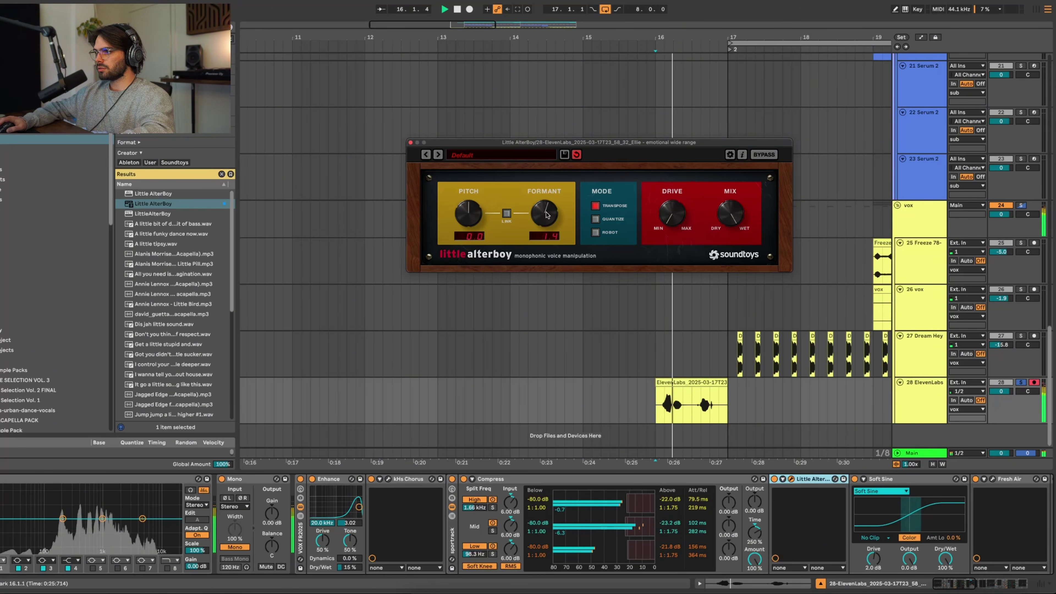
pyautogui.press('space')
pyautogui.click(410, 144)
# Step: Split the ElevenLabs clip at 16.3, moving its second half to about 18.2.3 and its first half to start at 16.3
pyautogui.click(692, 405)
pyautogui.press('super+e')
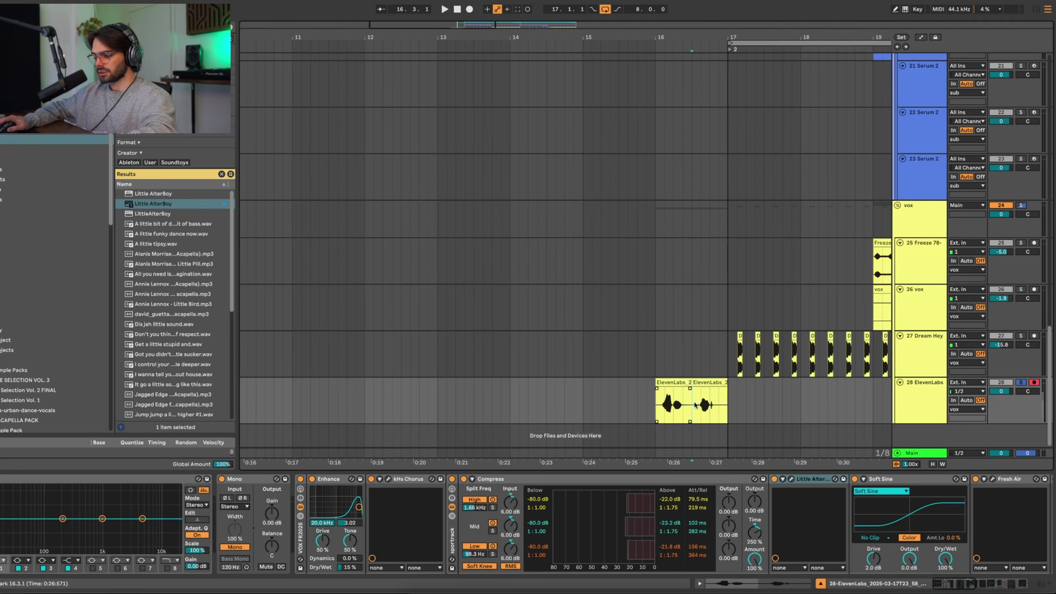
pyautogui.moveTo(721, 383); pyautogui.dragTo(857, 391)
pyautogui.moveTo(673, 383); pyautogui.dragTo(710, 385)
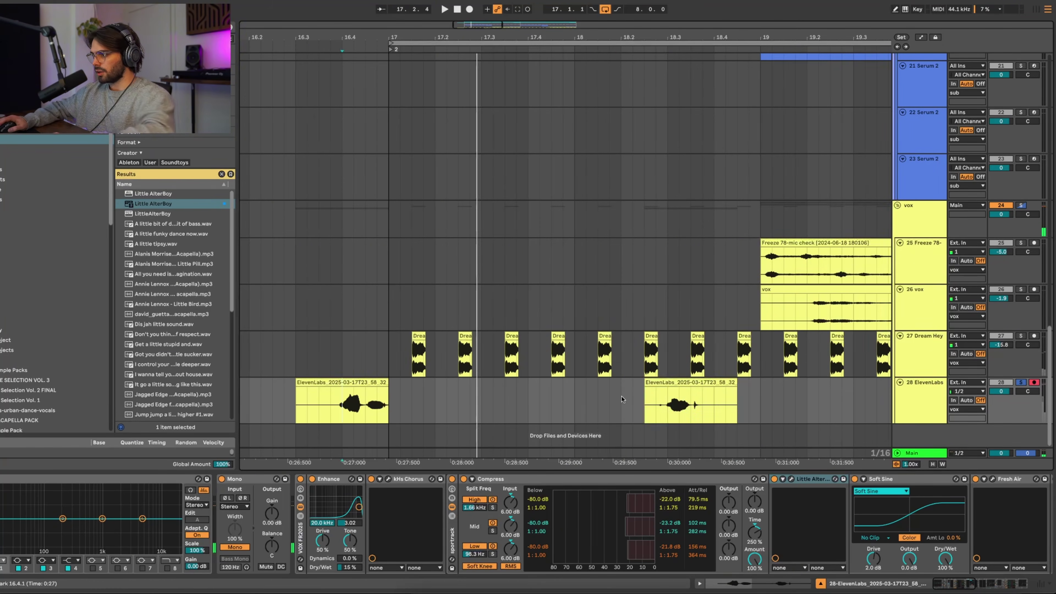
# Step: Cut the second ElevenLabs half into a short chop and repeat it on the Dream Hey hits from bar 17 to bar 19
pyautogui.press('Delete')
pyautogui.moveTo(621, 402); pyautogui.dragTo(420, 395)
pyautogui.press('-')
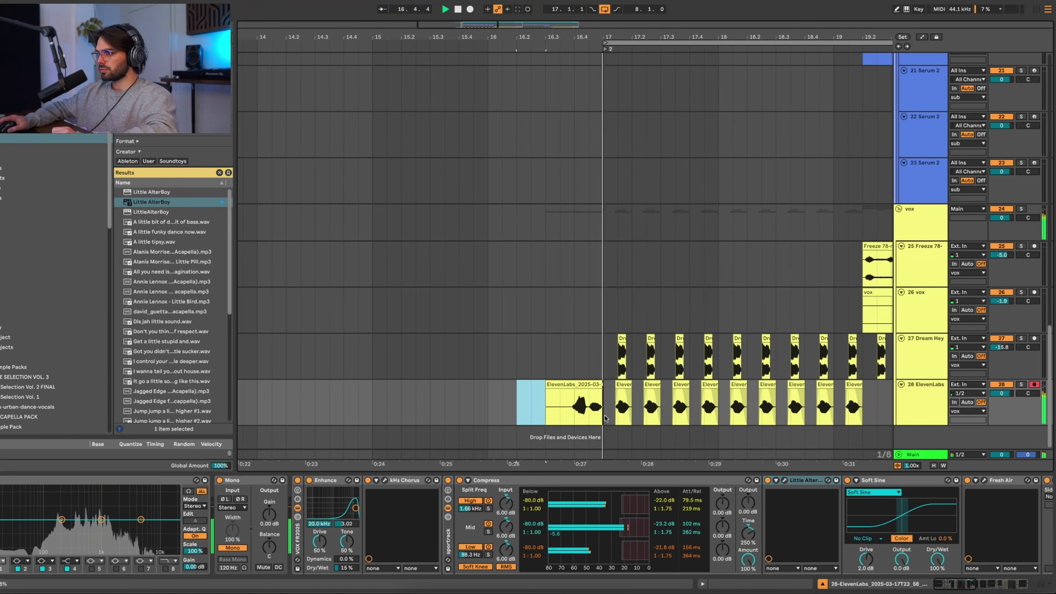
# Step: Separate the repeated ElevenLabs chops onto their own track 29, setting track 28 to -2.0 dB and track 29 to -8.5 dB
pyautogui.hscroll(3, 605, 417)
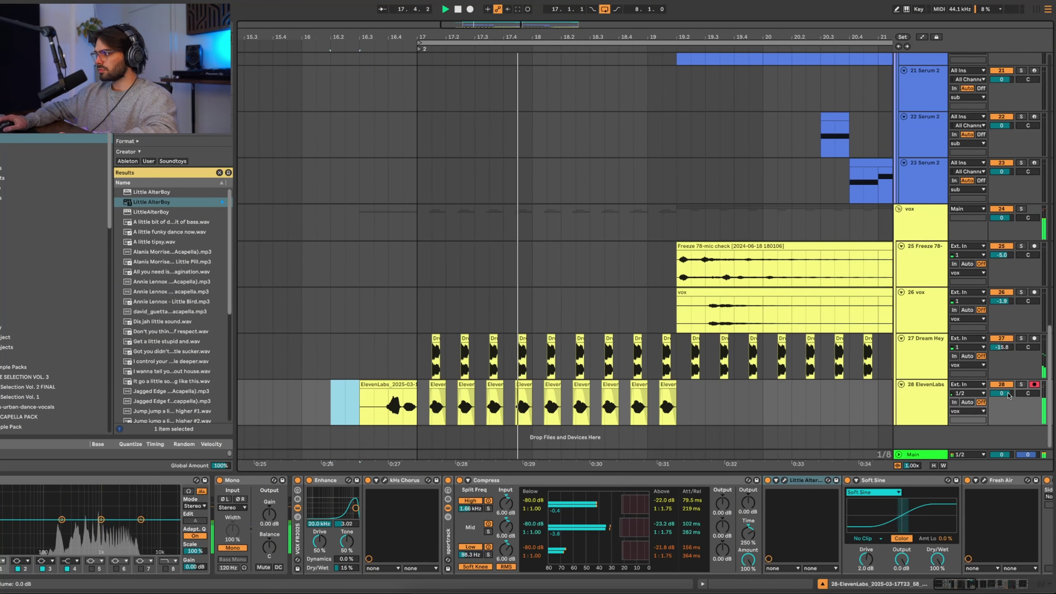
pyautogui.moveTo(1001, 393); pyautogui.dragTo(1001, 411)
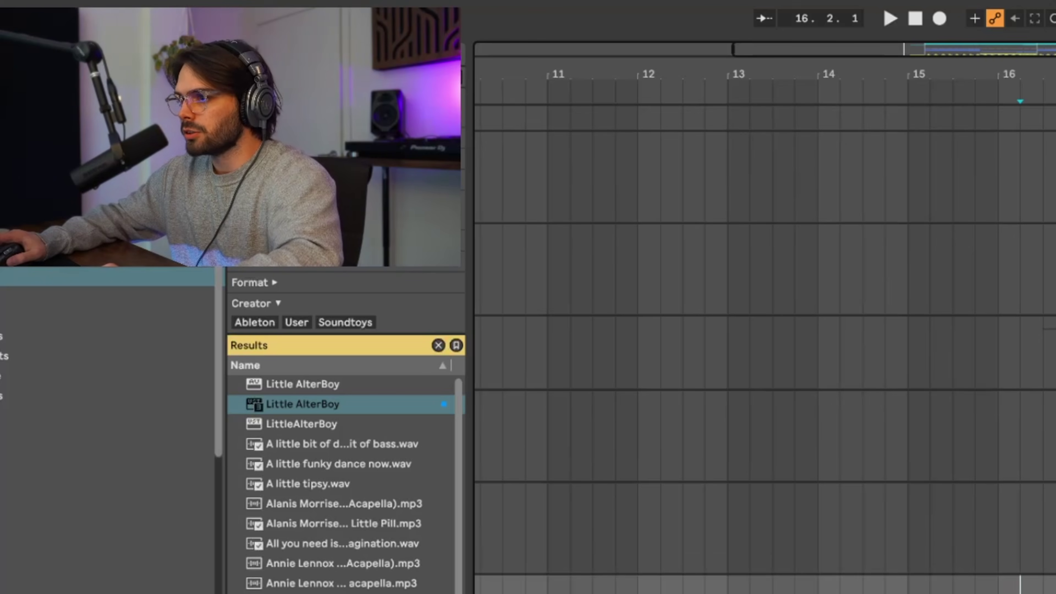
pyautogui.click(1055, 584)
pyautogui.press('+')
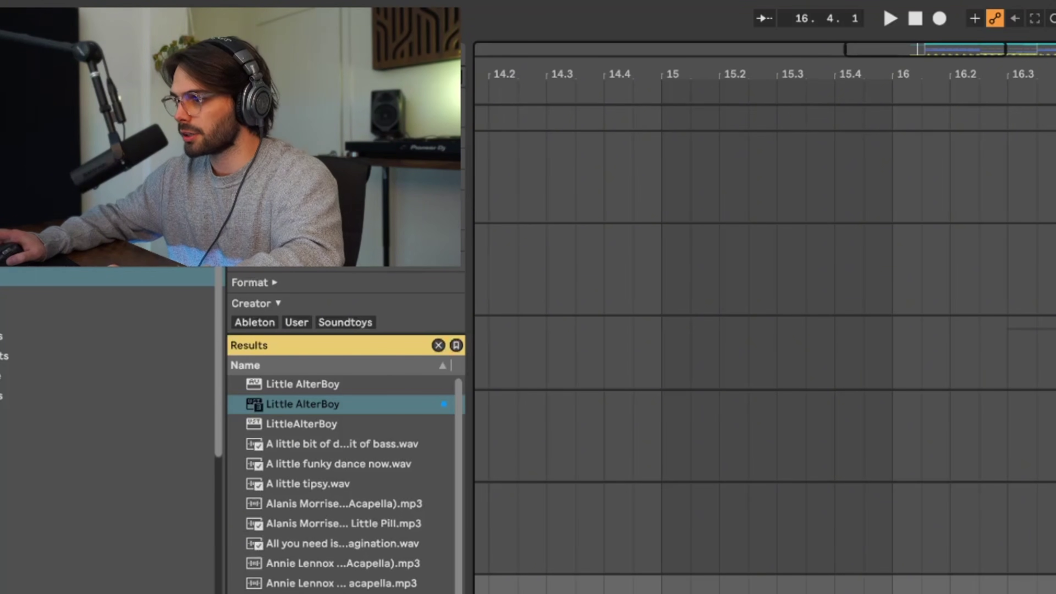
pyautogui.press('-')
pyautogui.scroll(-3, 765, 332)
pyautogui.scroll(2, 765, 332)
pyautogui.scroll(-1, 765, 332)
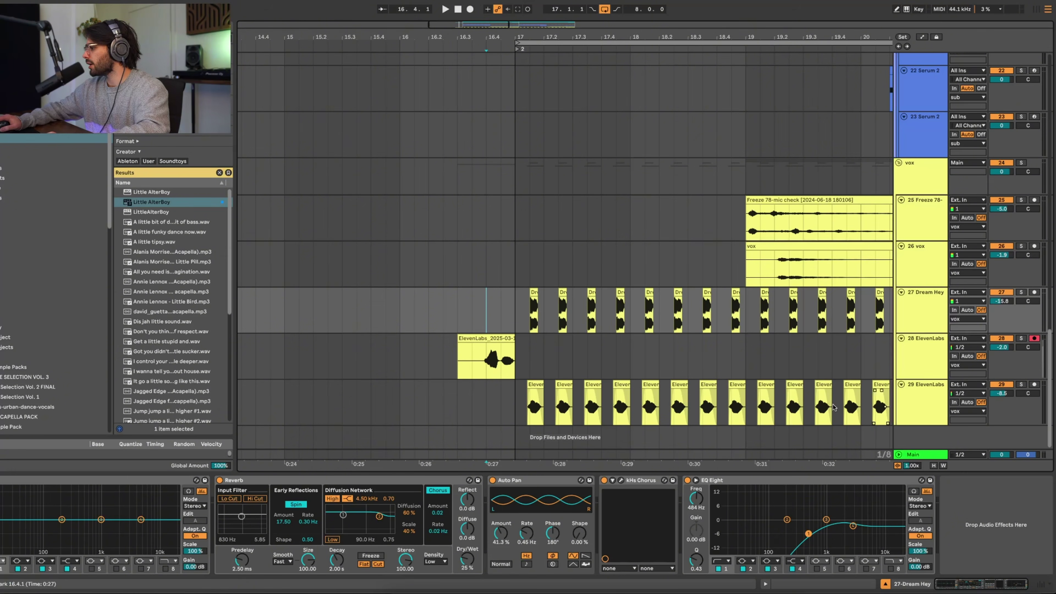
# Step: Review the Serum 2 bassline clips and their effect devices on the main and sub group tracks from bar 17
pyautogui.scroll(10, 506, 300)
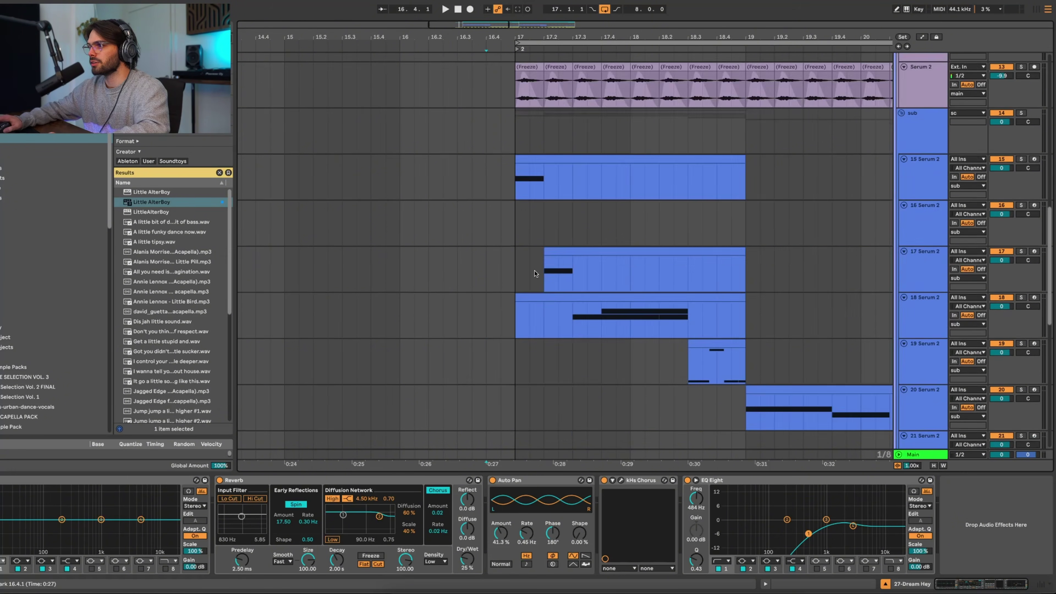
pyautogui.click(520, 254)
pyautogui.press('-')
pyautogui.scroll(-4, 535, 293)
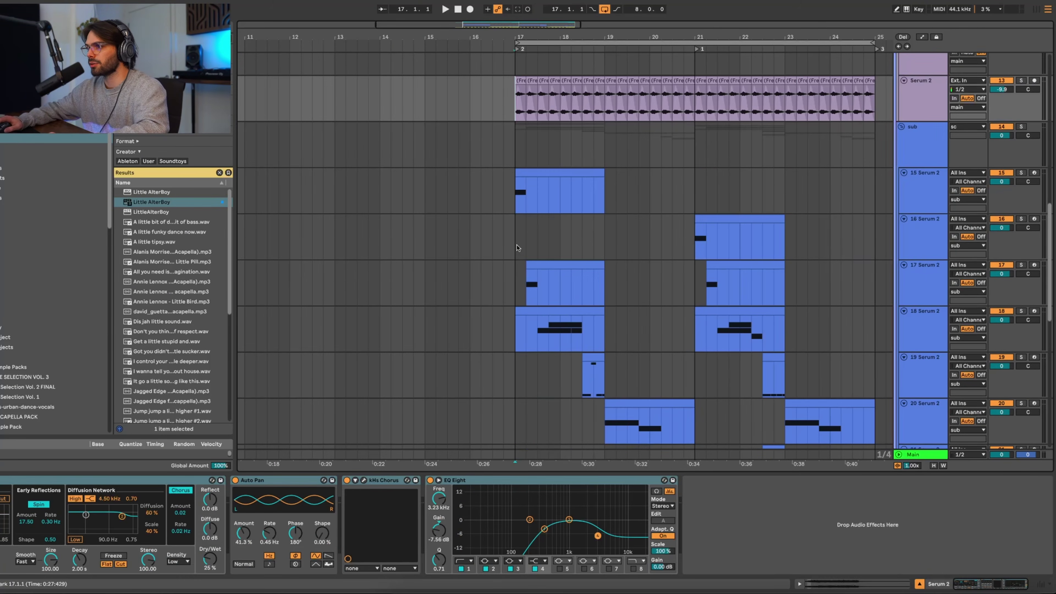
pyautogui.click(517, 248)
pyautogui.click(526, 278)
pyautogui.scroll(-3, 525, 266)
pyautogui.scroll(2, 532, 242)
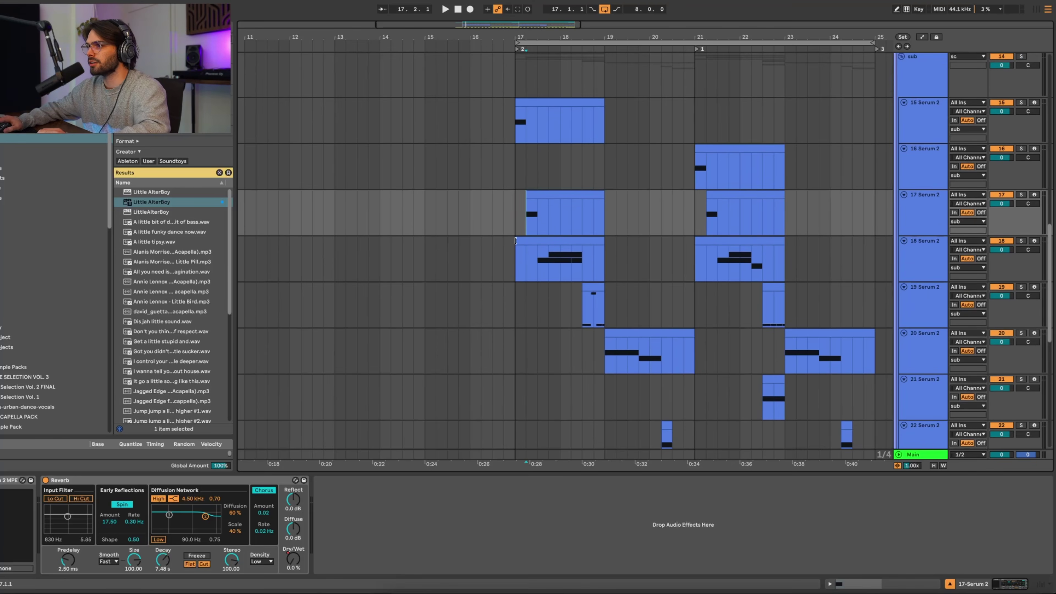
pyautogui.scroll(3, 515, 241)
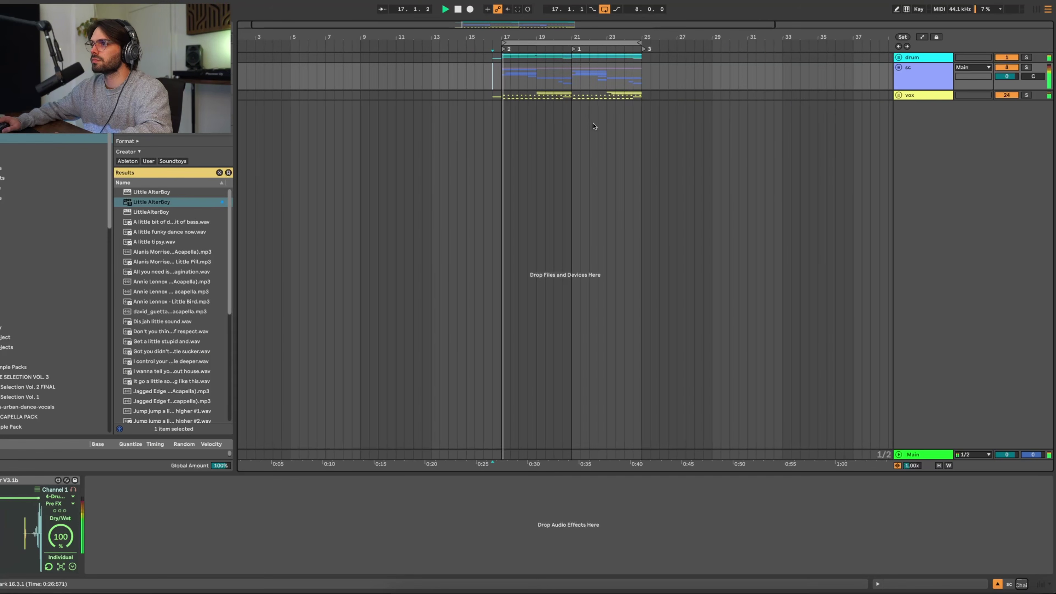
# Step: Play the full mix across the eight-bar loop and expand the sc group to inspect its tracks
pyautogui.press('+')
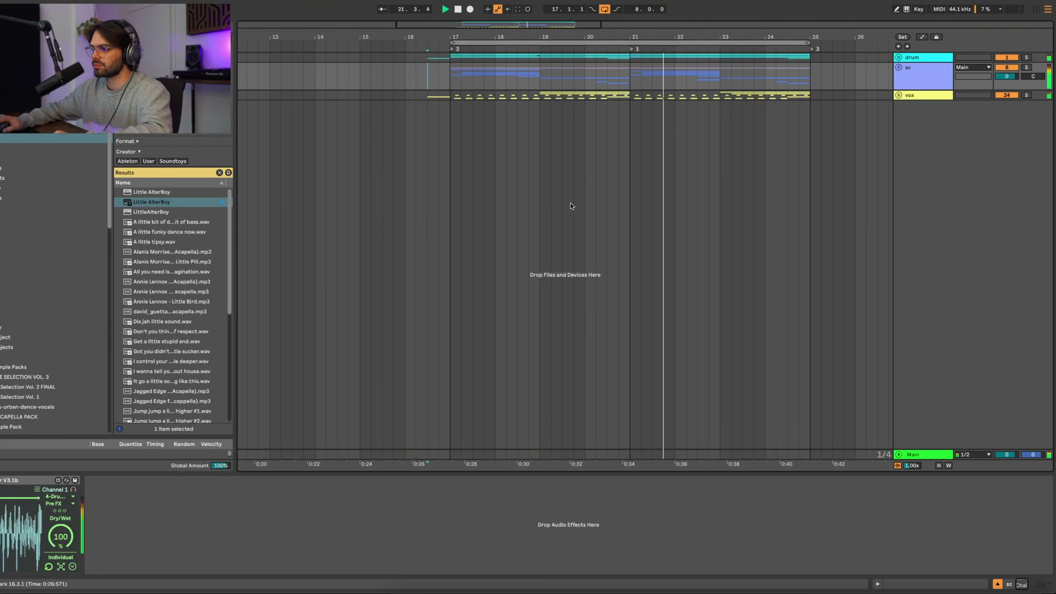
pyautogui.click(899, 68)
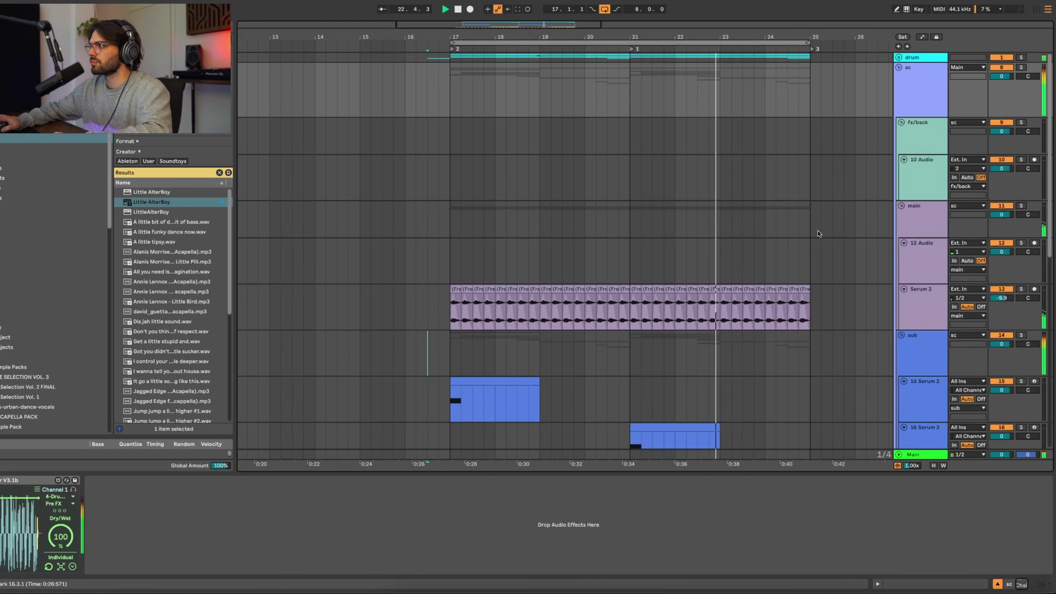
pyautogui.scroll(-5, 786, 280)
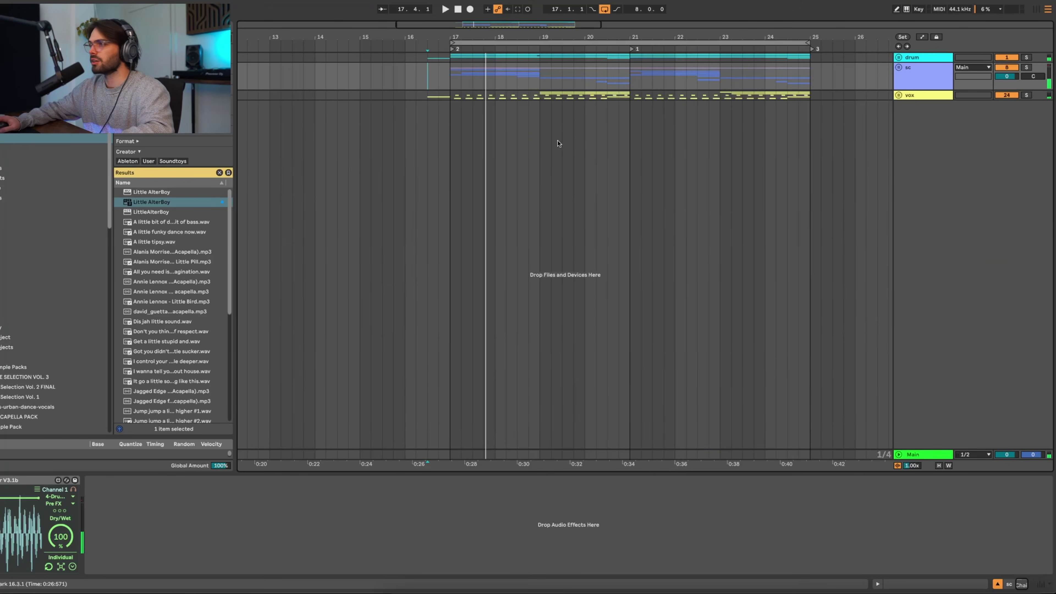
# Step: Stop playback, expand the sc group and examine the bass clips on sub tracks 15, 17 and 18 from bar 17
pyautogui.press('space')
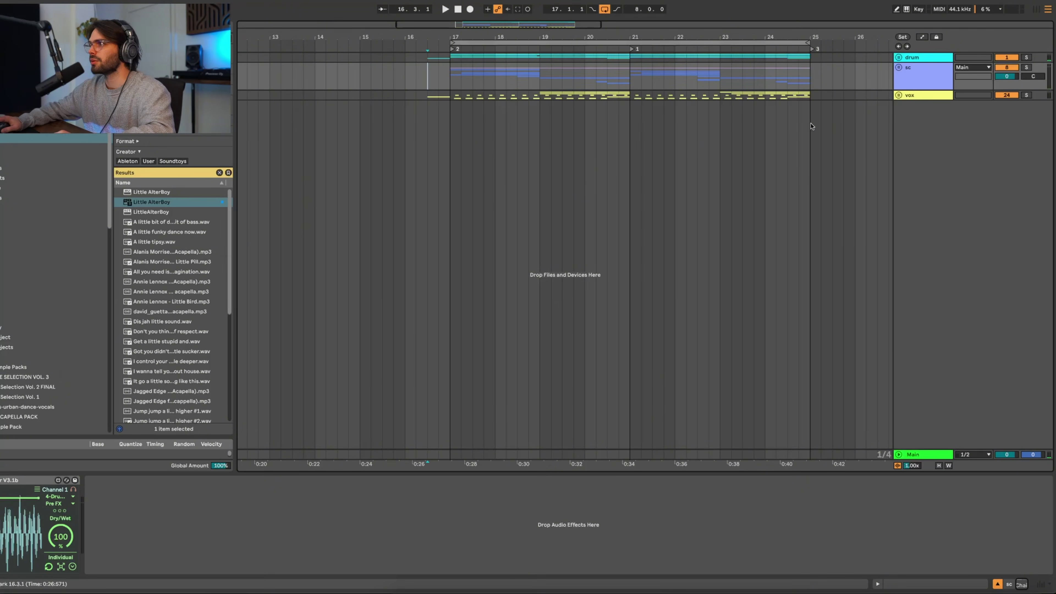
pyautogui.click(898, 68)
pyautogui.scroll(2, 498, 208)
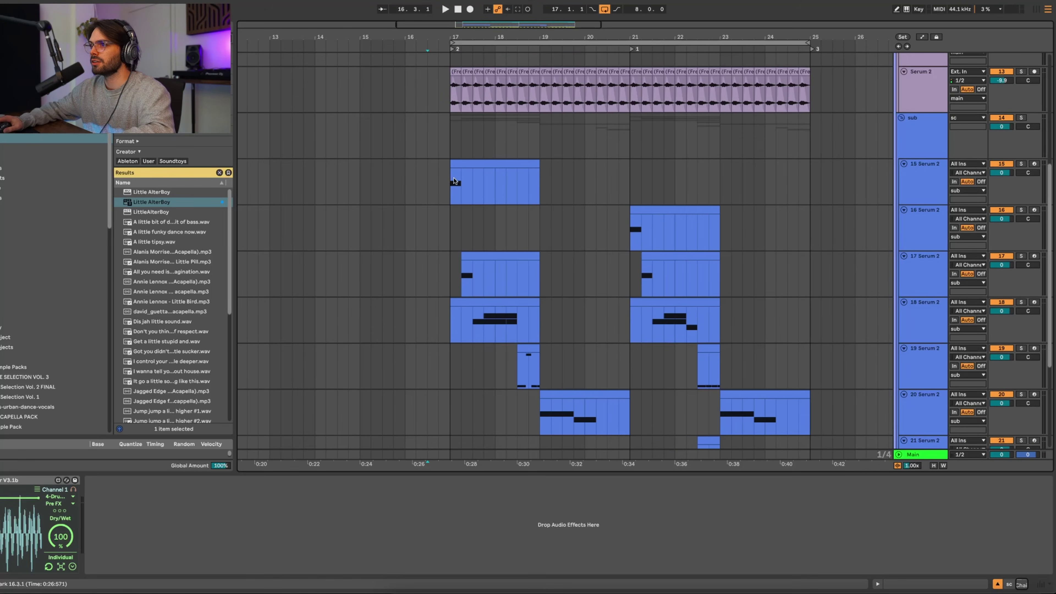
pyautogui.click(465, 165)
pyautogui.scroll(-2, 482, 252)
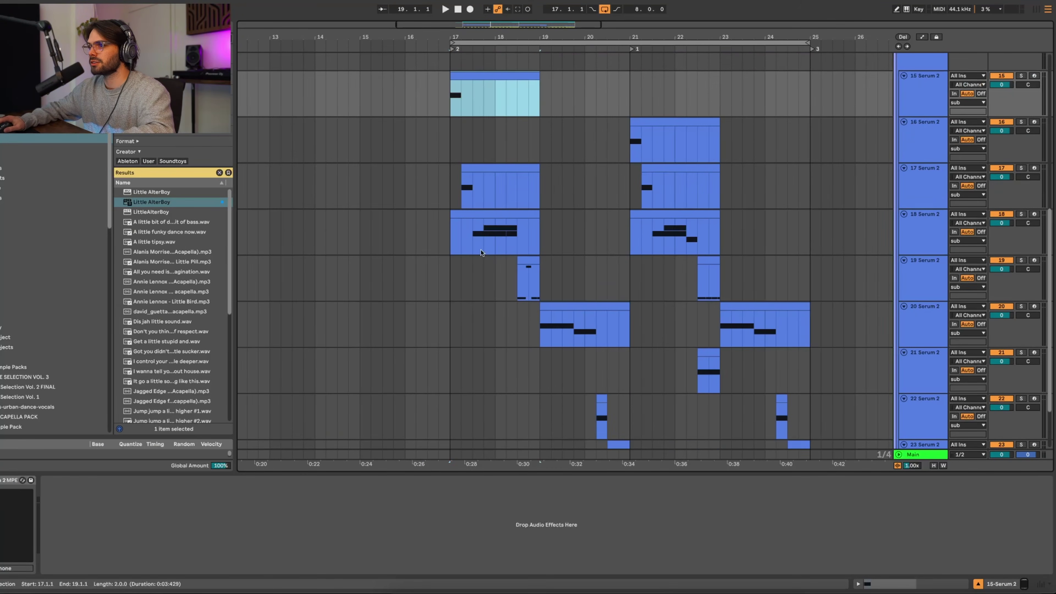
pyautogui.click(480, 251)
pyautogui.hscroll(-2, 586, 310)
pyautogui.hscroll(-1, 576, 308)
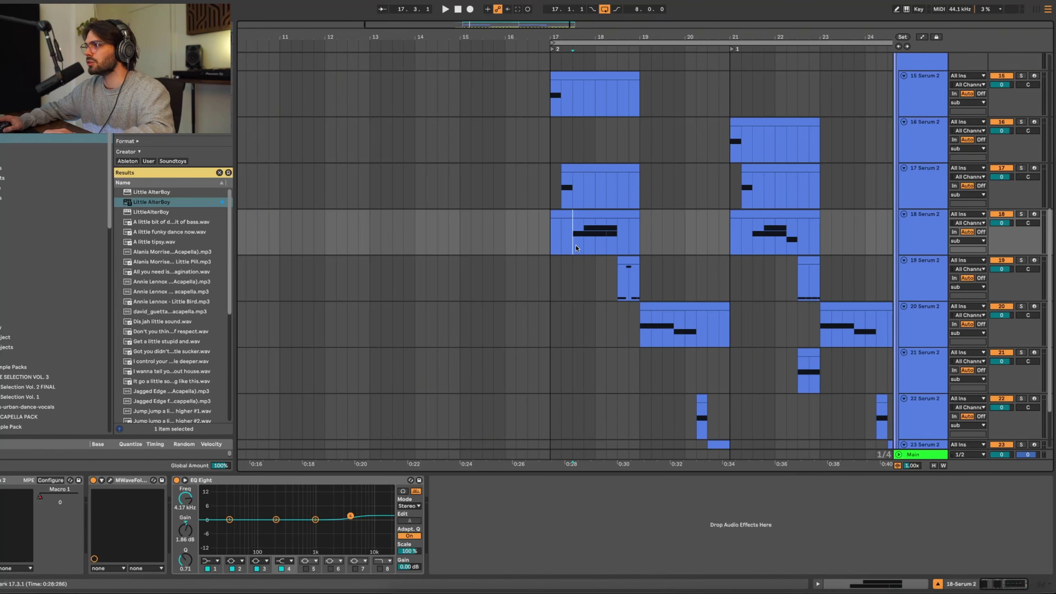
pyautogui.click(560, 198)
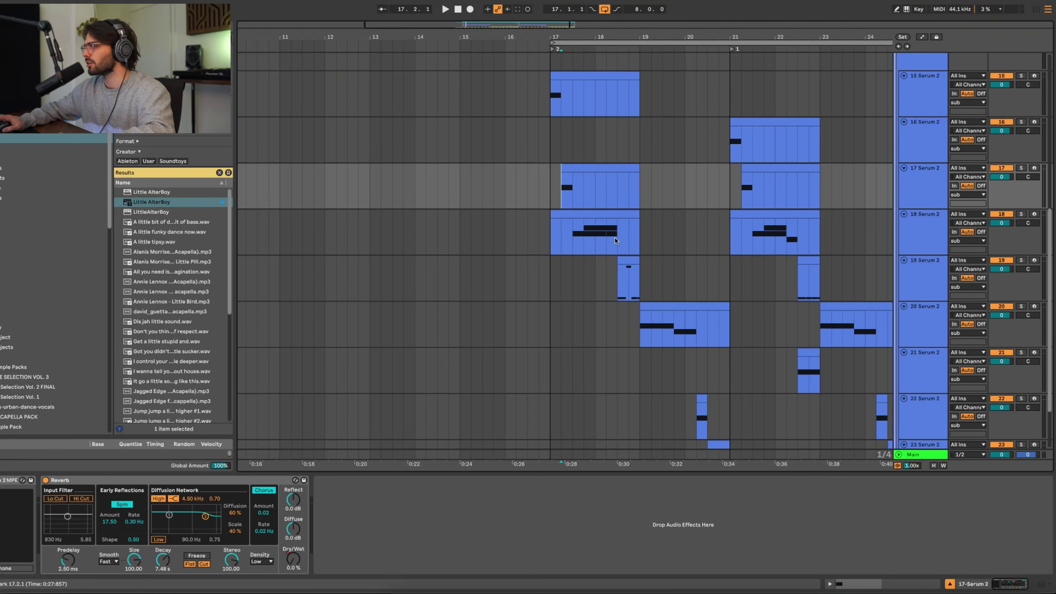
pyautogui.click(563, 187)
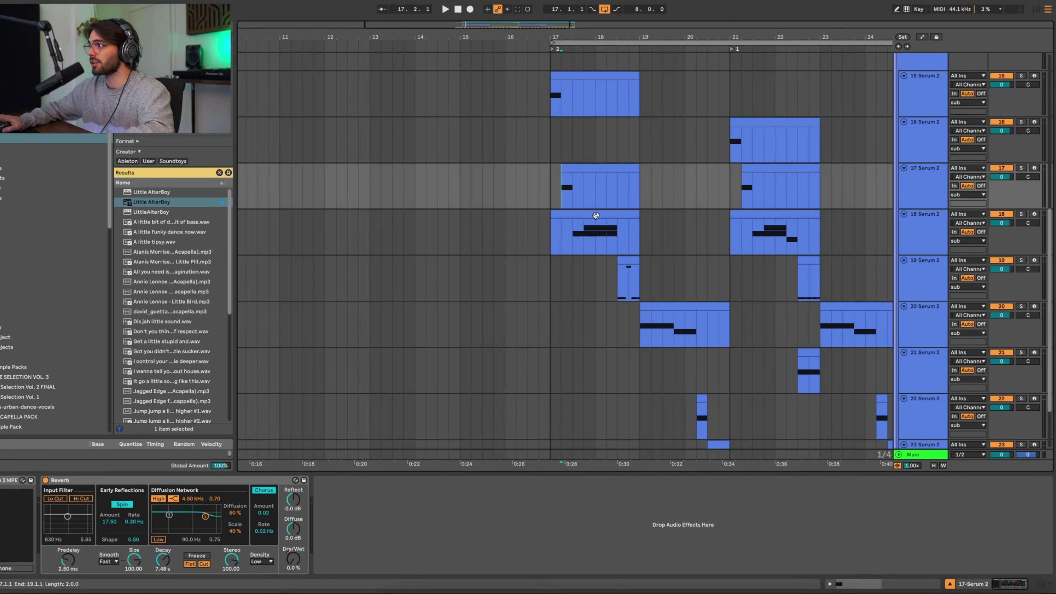
# Step: Review how the call-and-response clips are spread across sub tracks 15 to 23, and expand the drum group
pyautogui.click(571, 102)
pyautogui.scroll(-1, 570, 130)
pyautogui.scroll(1, 549, 141)
pyautogui.scroll(-2, 710, 233)
pyautogui.scroll(4, 710, 233)
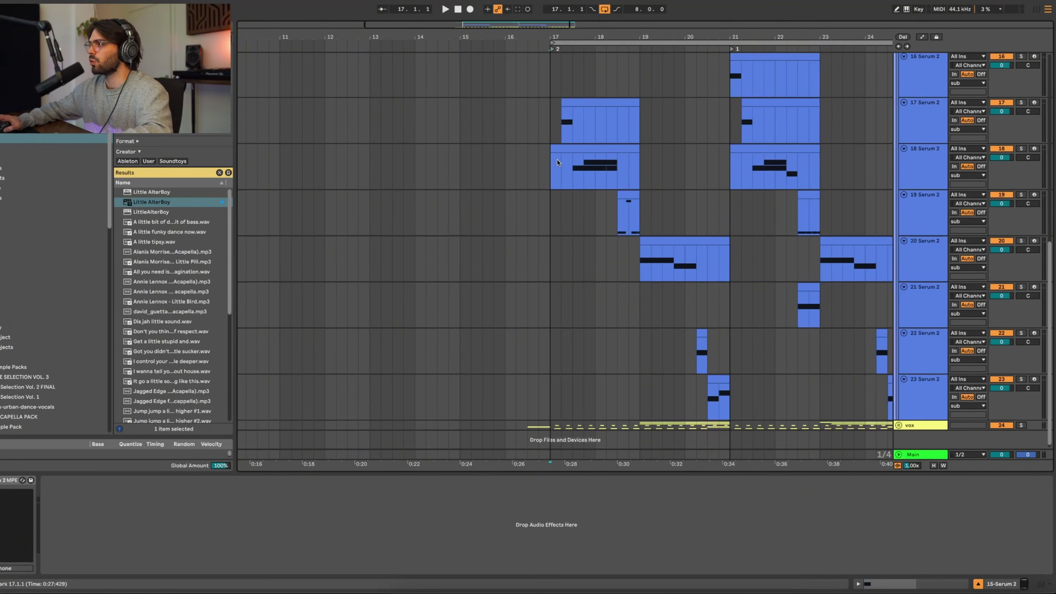
pyautogui.scroll(-1, 702, 285)
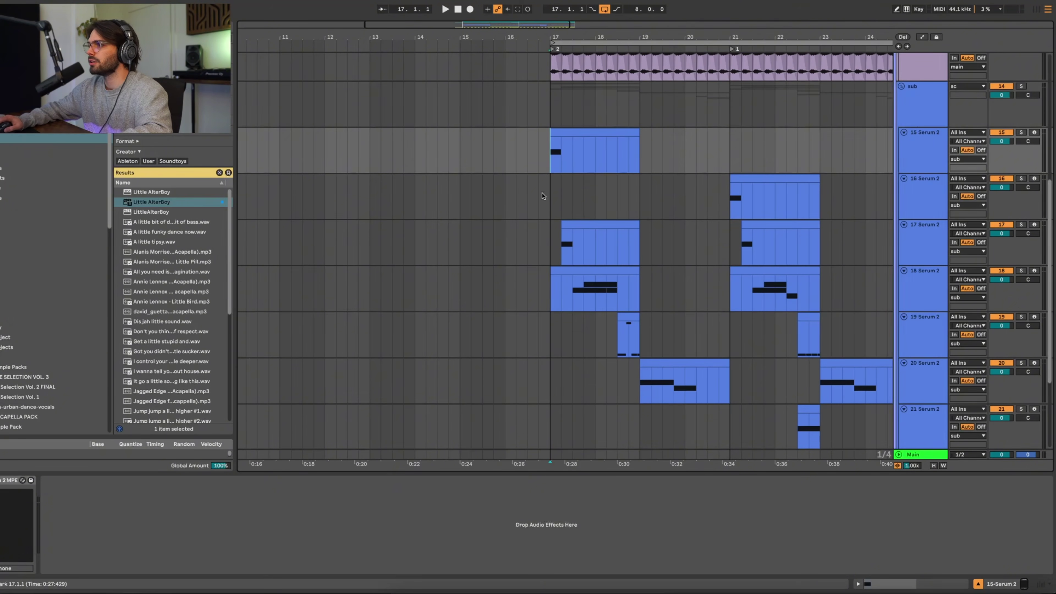
pyautogui.scroll(-3, 735, 333)
pyautogui.click(653, 318)
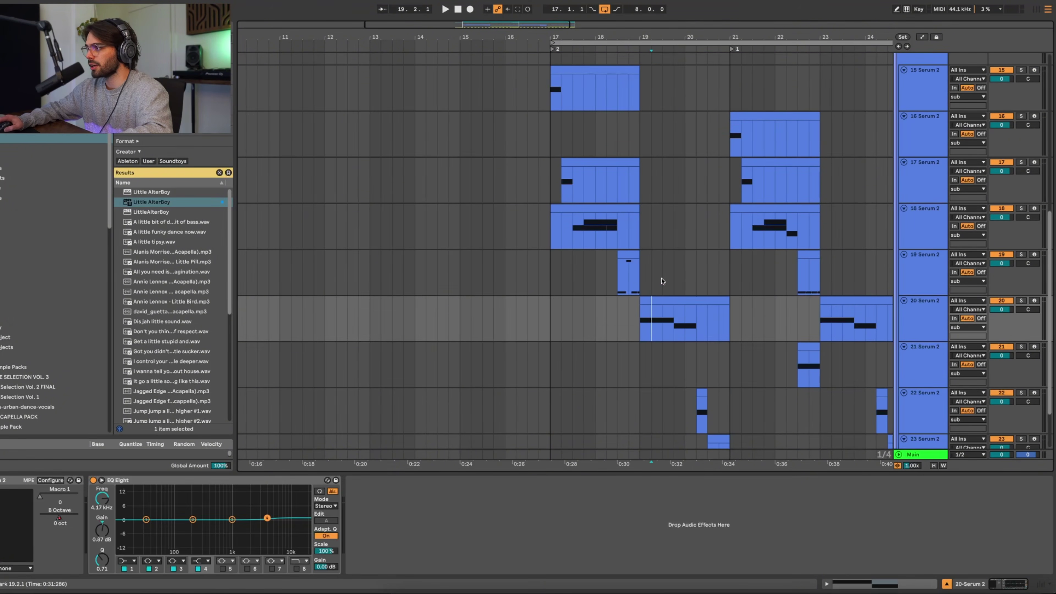
pyautogui.scroll(-2, 665, 287)
pyautogui.press('-')
pyautogui.press('+')
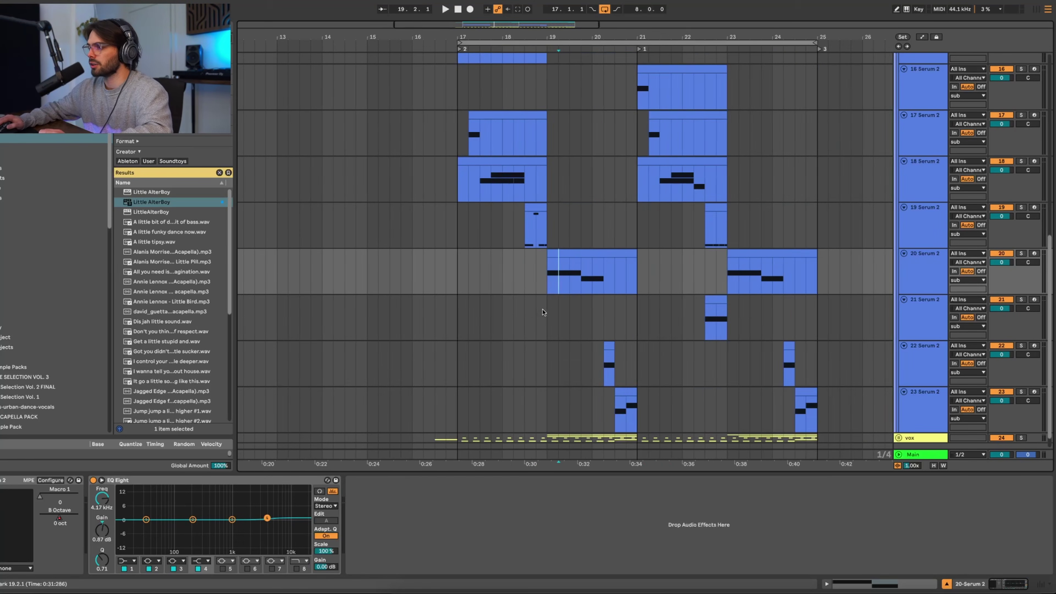
pyautogui.hscroll(-3, 545, 314)
pyautogui.scroll(3, 701, 269)
pyautogui.scroll(5, 700, 269)
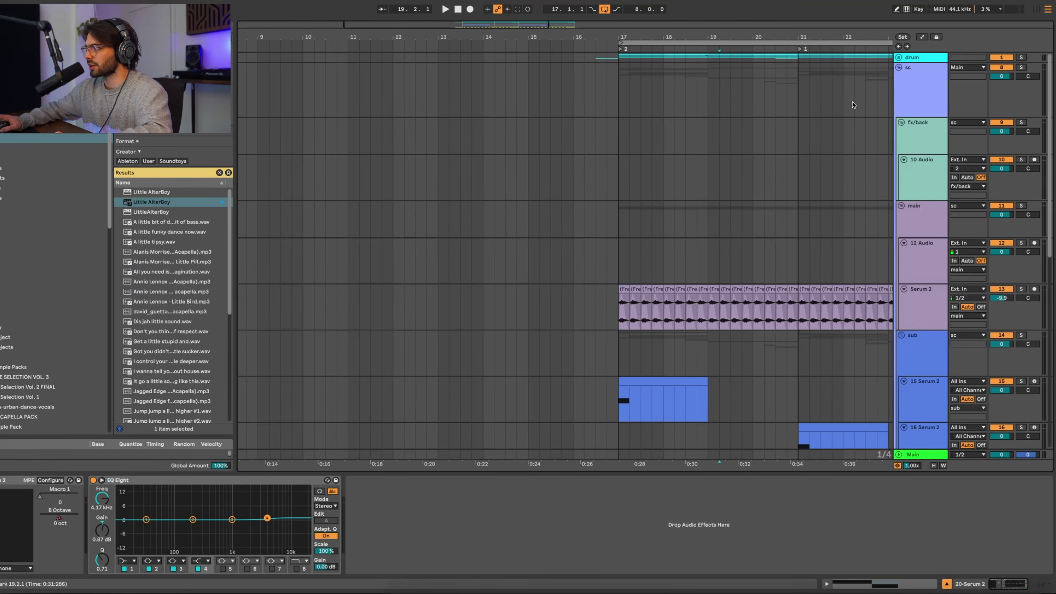
pyautogui.click(898, 58)
pyautogui.scroll(-3, 645, 250)
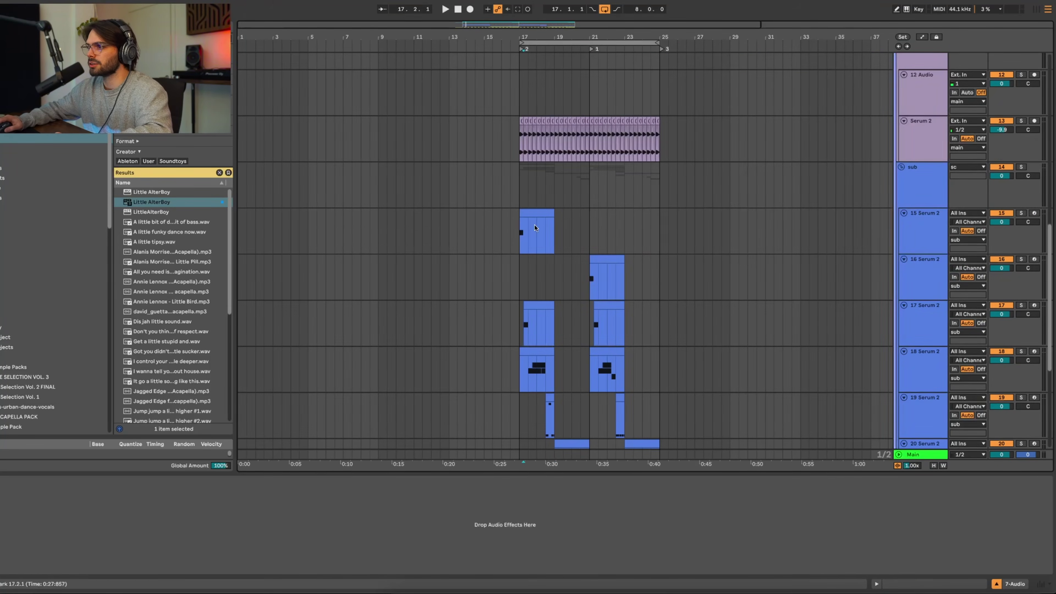
# Step: Open the Serum 2 instrument of track 15's first bass clip and place its window over the arrangement
pyautogui.click(535, 227)
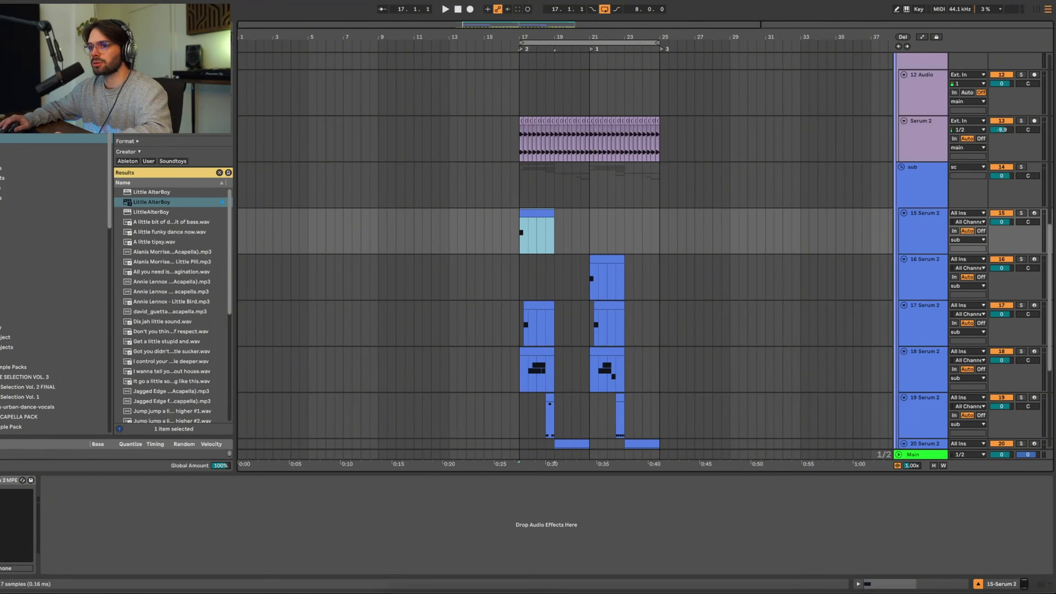
pyautogui.click(1, 481)
pyautogui.moveTo(530, 130); pyautogui.dragTo(453, 85)
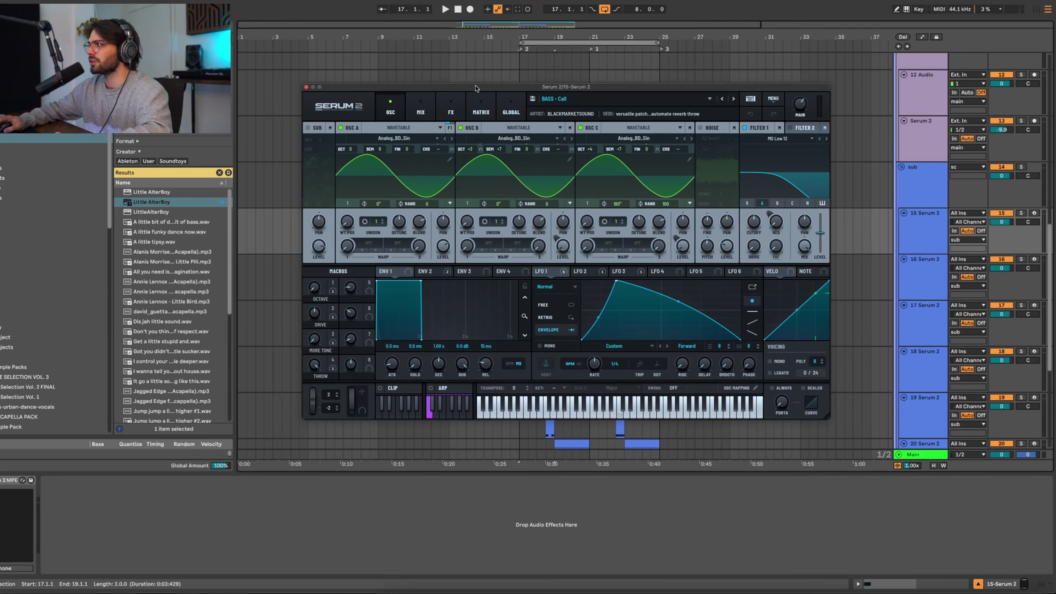
pyautogui.click(599, 100)
pyautogui.moveTo(584, 87); pyautogui.dragTo(597, 147)
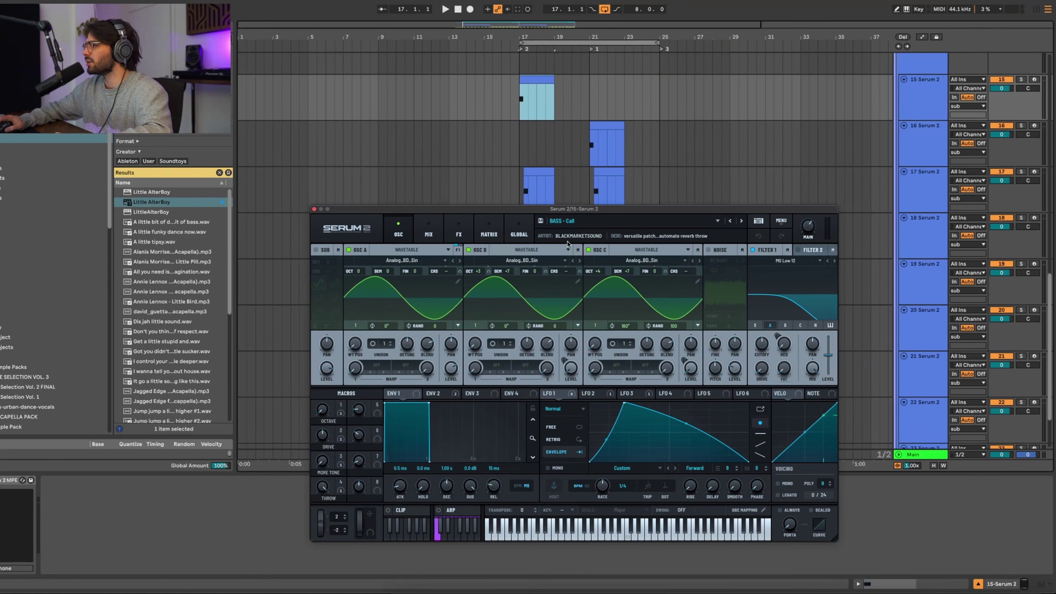
pyautogui.moveTo(566, 210); pyautogui.dragTo(574, 138)
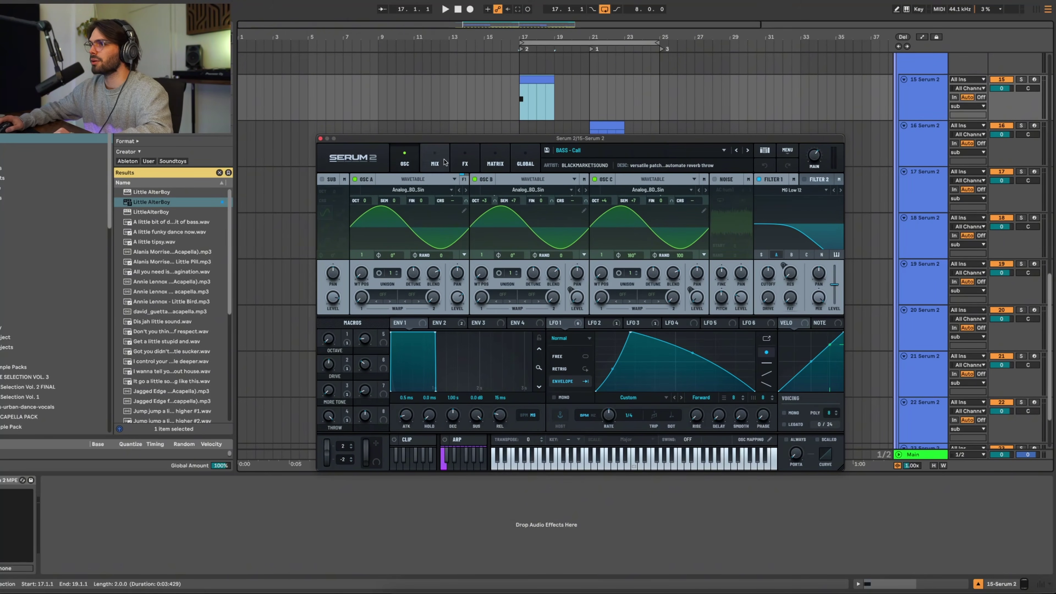
# Step: Browse the BLACKMARKETSOUND - UK Sound Vol. 1 preset list in Serum 2, keeping BASS - Call loaded
pyautogui.click(607, 150)
pyautogui.scroll(-5, 785, 358)
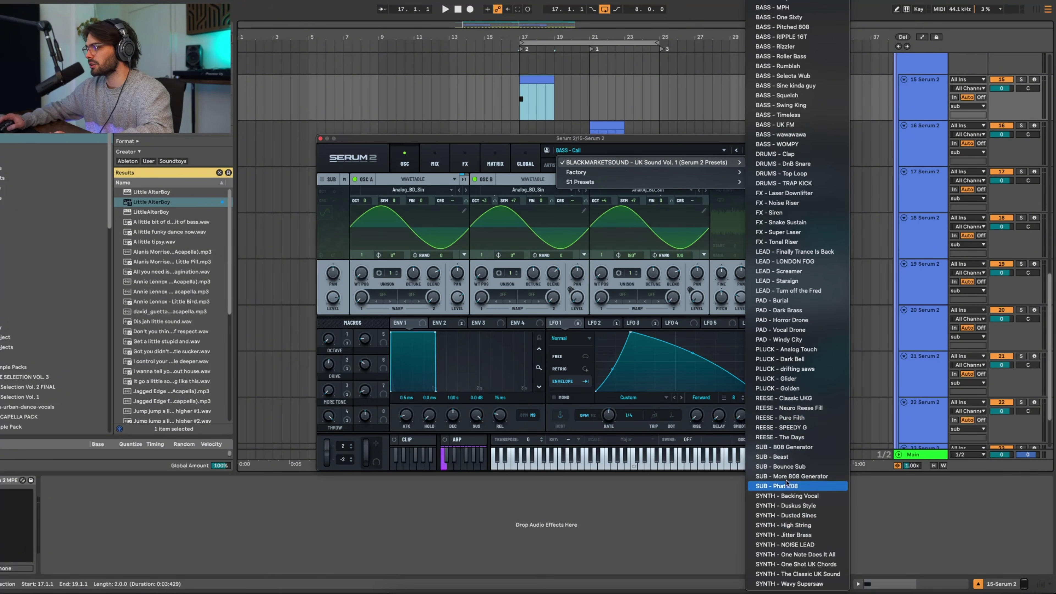
pyautogui.moveTo(615, 139)
pyautogui.mouseDown()
pyautogui.moveTo(591, 148)
pyautogui.moveTo(630, 130)
pyautogui.moveTo(609, 131)
pyautogui.mouseUp()
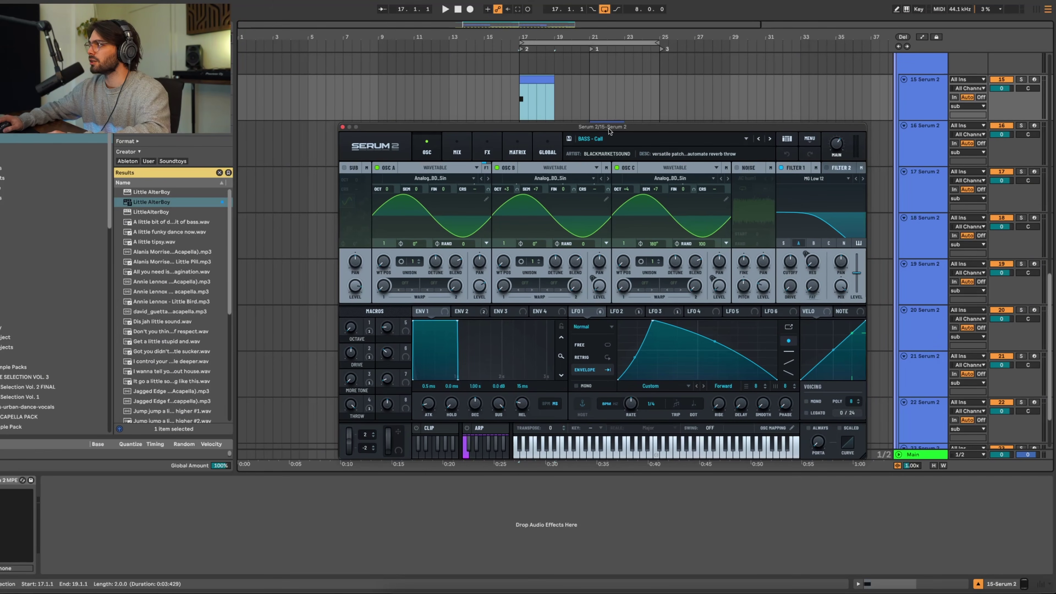
pyautogui.moveTo(710, 127)
pyautogui.mouseDown()
pyautogui.moveTo(701, 127)
pyautogui.moveTo(711, 129)
pyautogui.mouseUp()
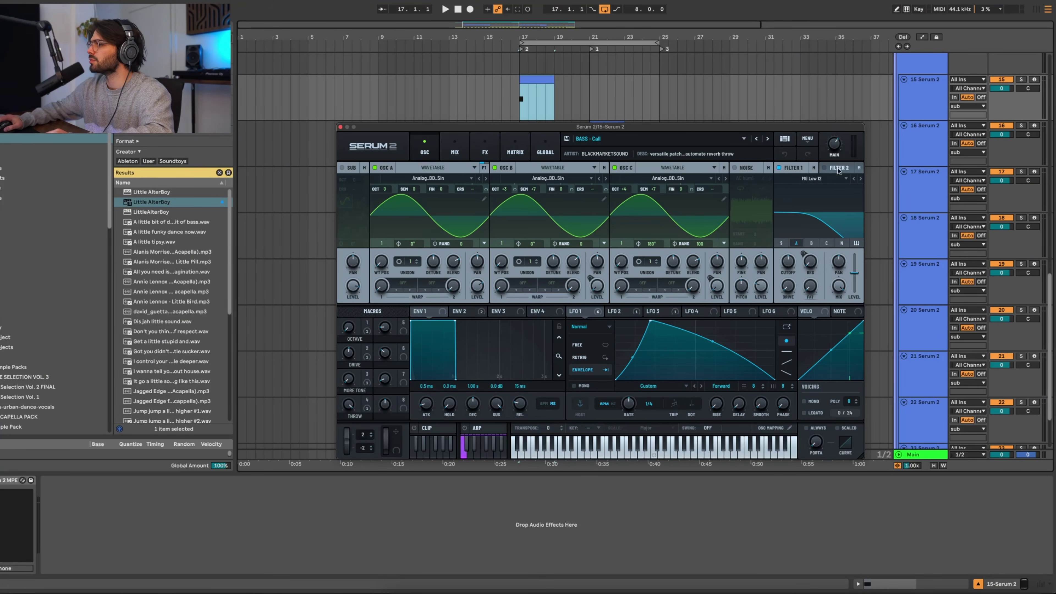